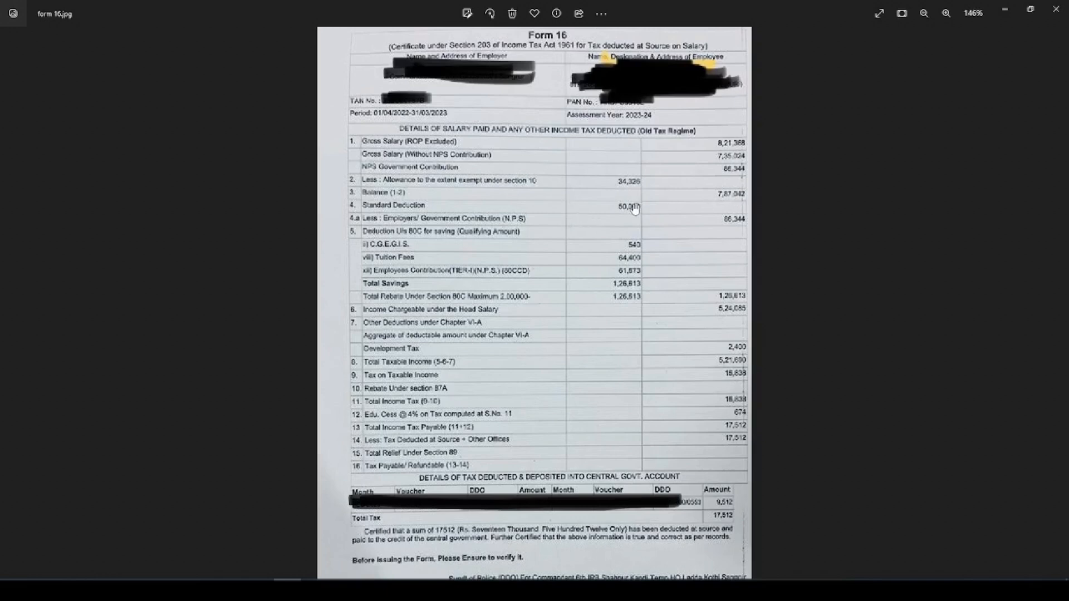
Examine the salary, deduction and tax figures in the Form 16 image
{"action": "scroll", "coordinate": [732, 234], "scroll_direction": "up", "scroll_amount": 3}
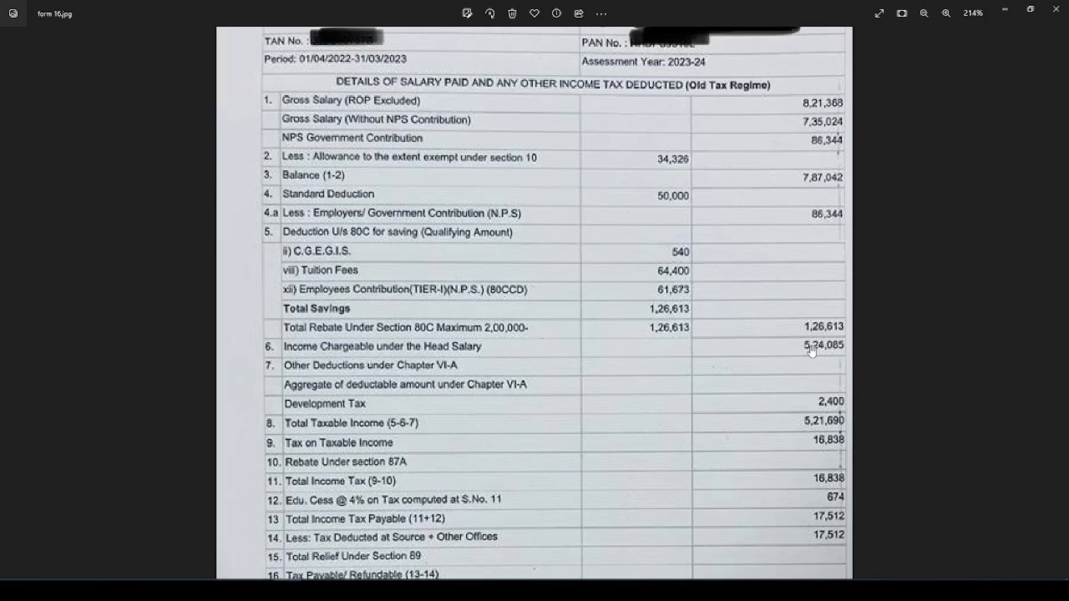
{"action": "scroll", "coordinate": [812, 349], "scroll_direction": "down", "scroll_amount": 1}
{"action": "left_click_drag", "start_coordinate": [776, 429], "coordinate": [800, 285]}
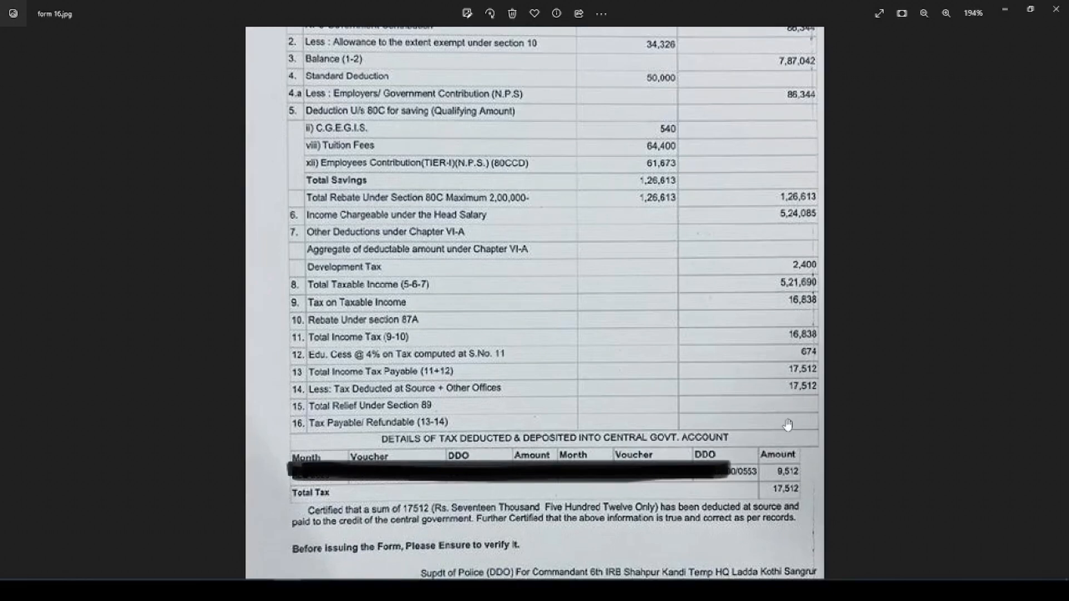
{"action": "scroll", "coordinate": [692, 184], "scroll_direction": "up", "scroll_amount": 3}
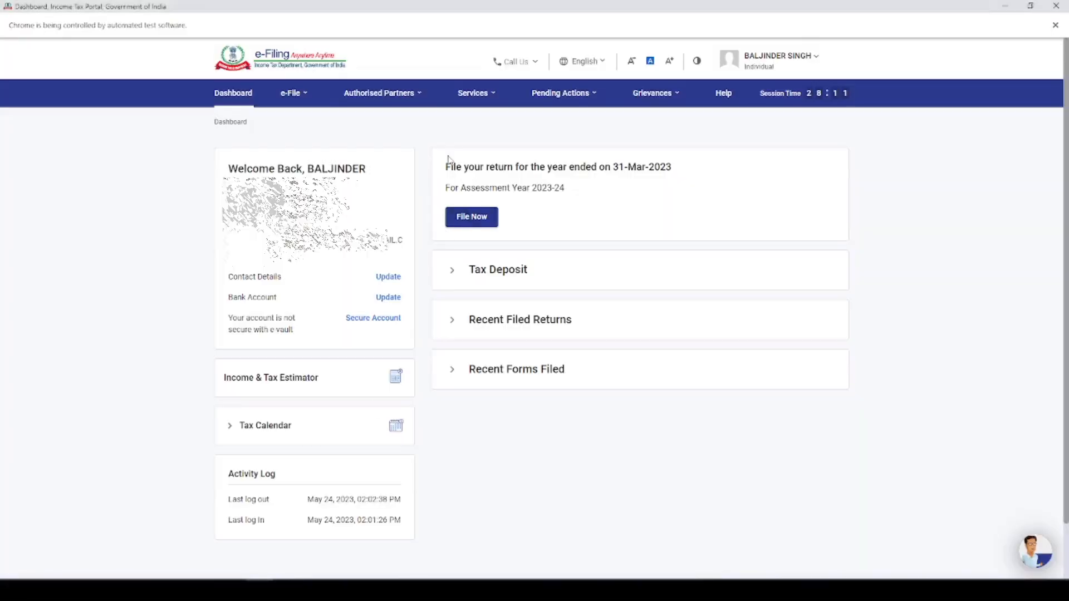
Switch to the Income Tax e-Filing portal and start an income tax return for assessment year 2023-24 in Online filing mode
{"action": "left_click_drag", "start_coordinate": [449, 170], "coordinate": [681, 170]}
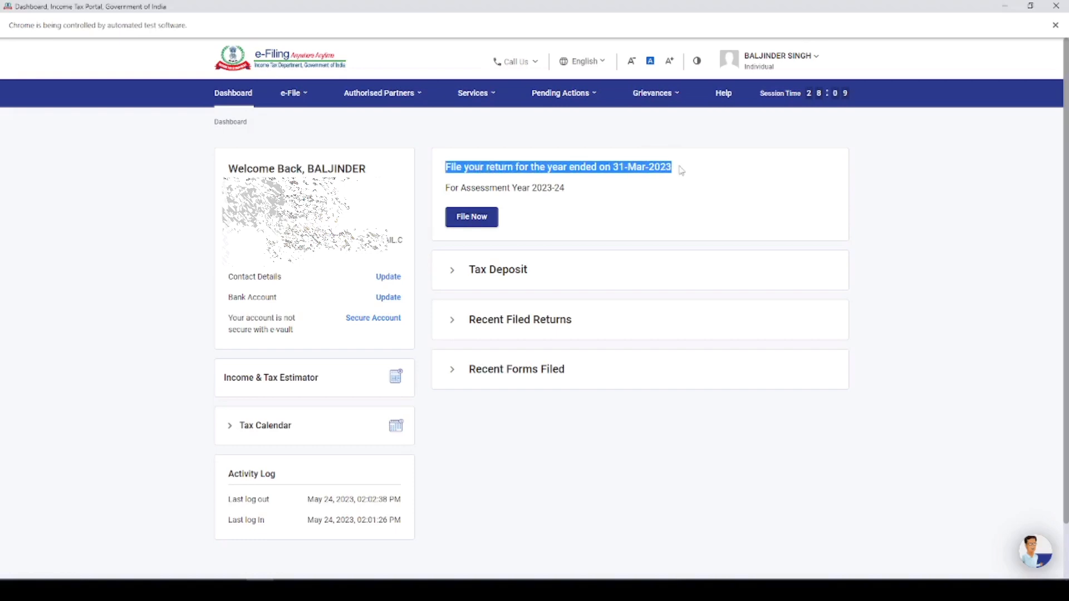
{"action": "mouse_move", "coordinate": [292, 93]}
{"action": "mouse_move", "coordinate": [362, 129]}
{"action": "left_click", "coordinate": [481, 119]}
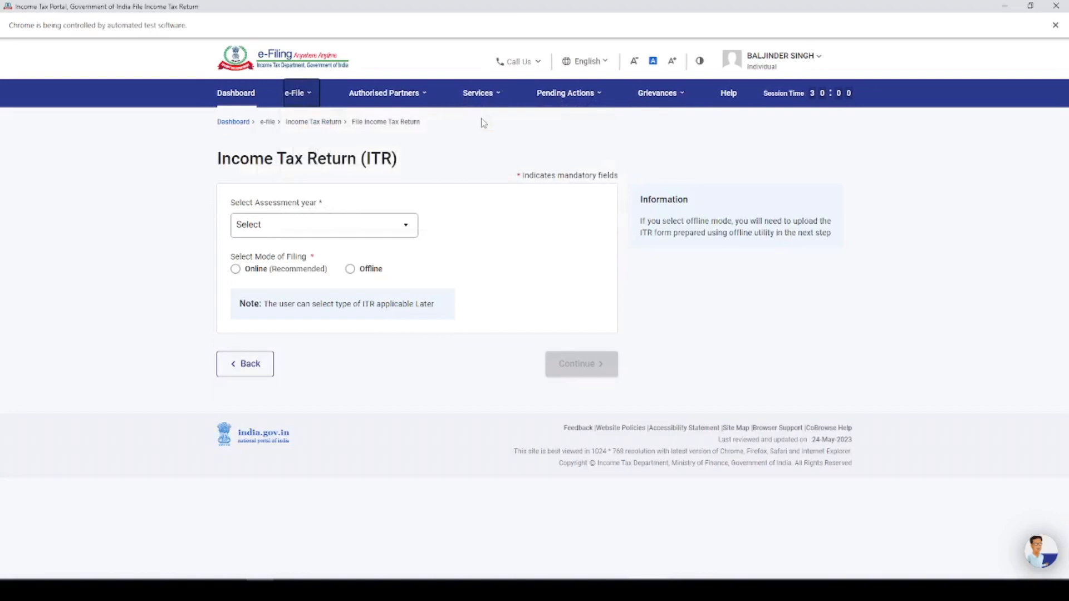
{"action": "left_click", "coordinate": [366, 226]}
{"action": "left_click", "coordinate": [313, 277]}
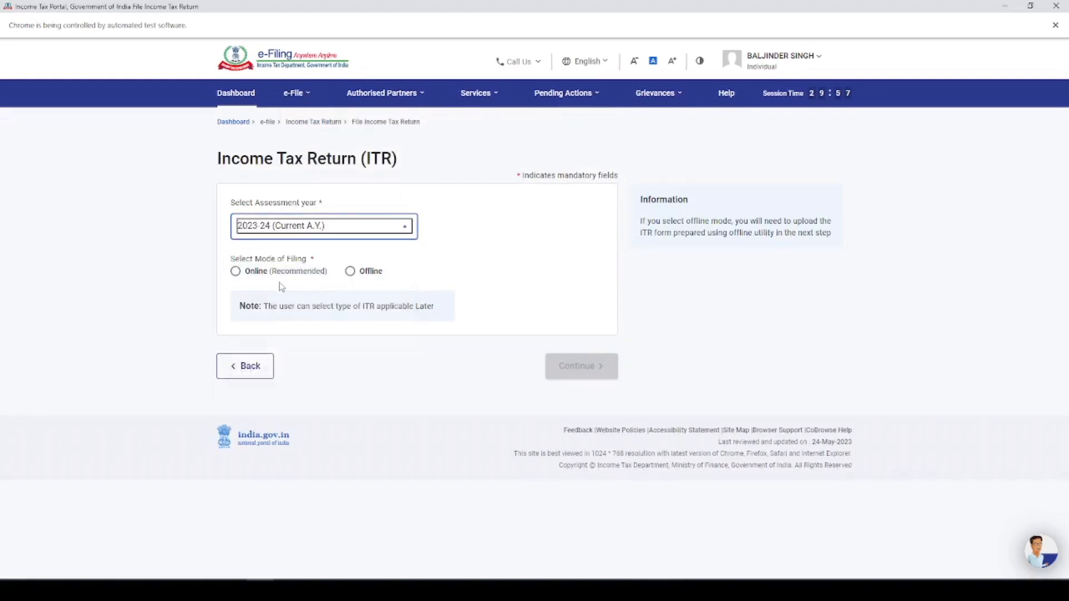
{"action": "left_click", "coordinate": [239, 271]}
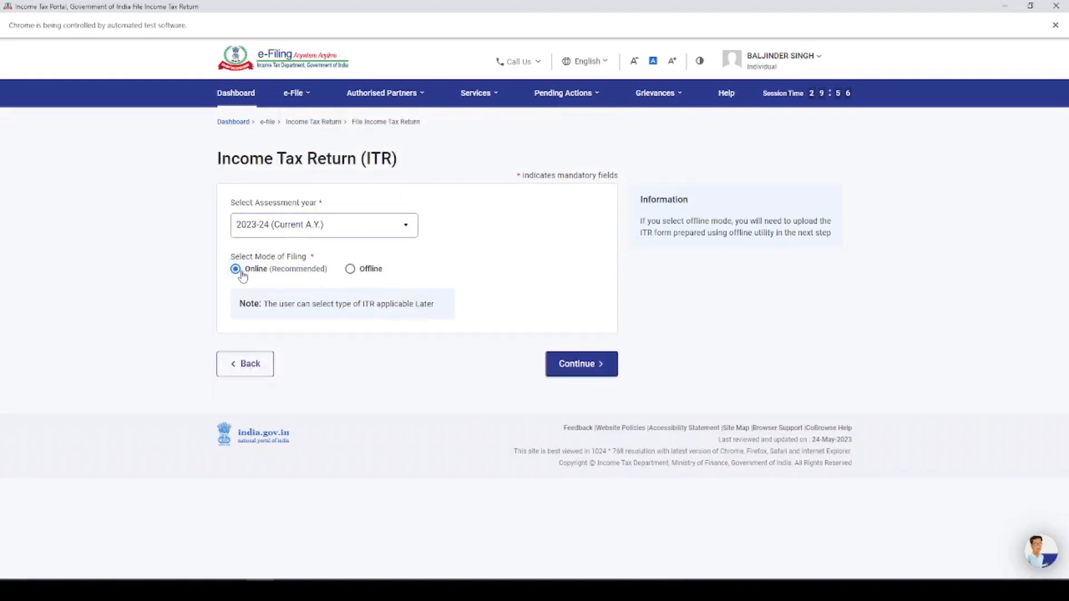
{"action": "left_click", "coordinate": [583, 373]}
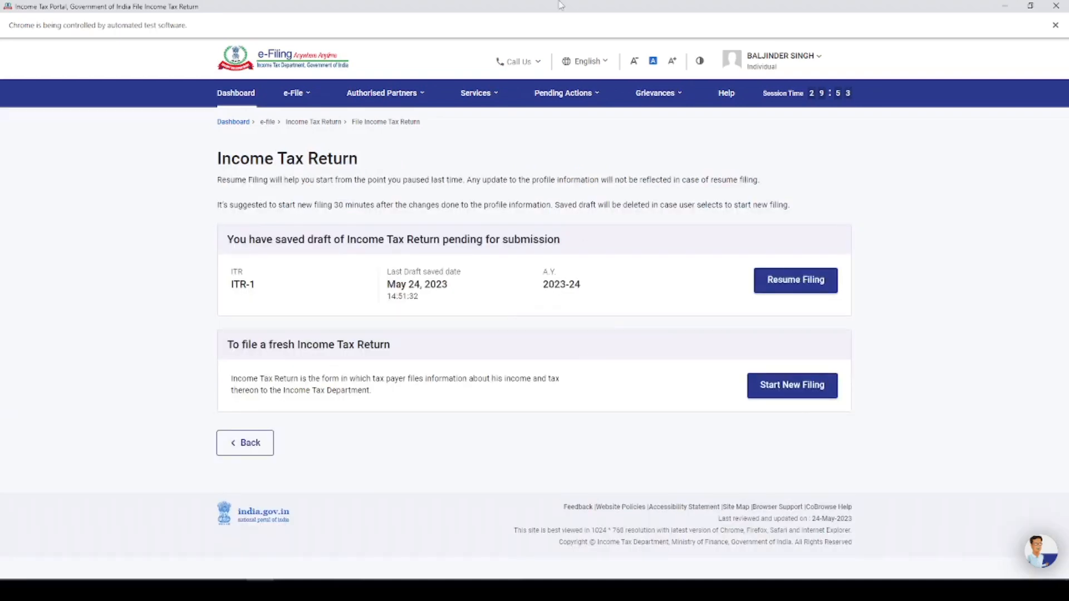
Start a new filing with the Individual status and proceed with the ITR-1 form
{"action": "left_click_drag", "start_coordinate": [255, 239], "coordinate": [800, 280]}
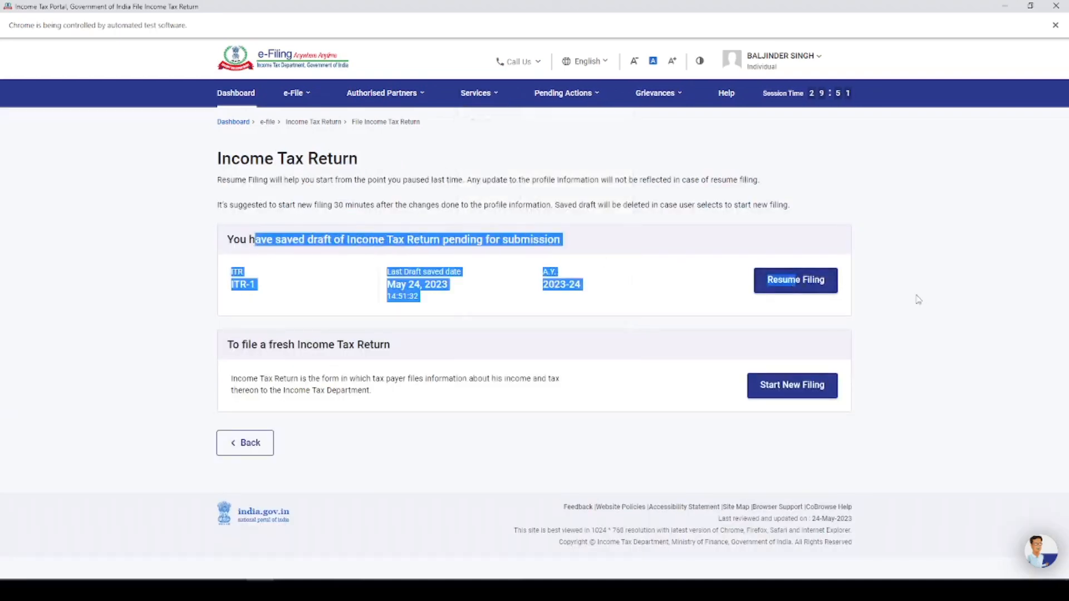
{"action": "left_click", "coordinate": [794, 393]}
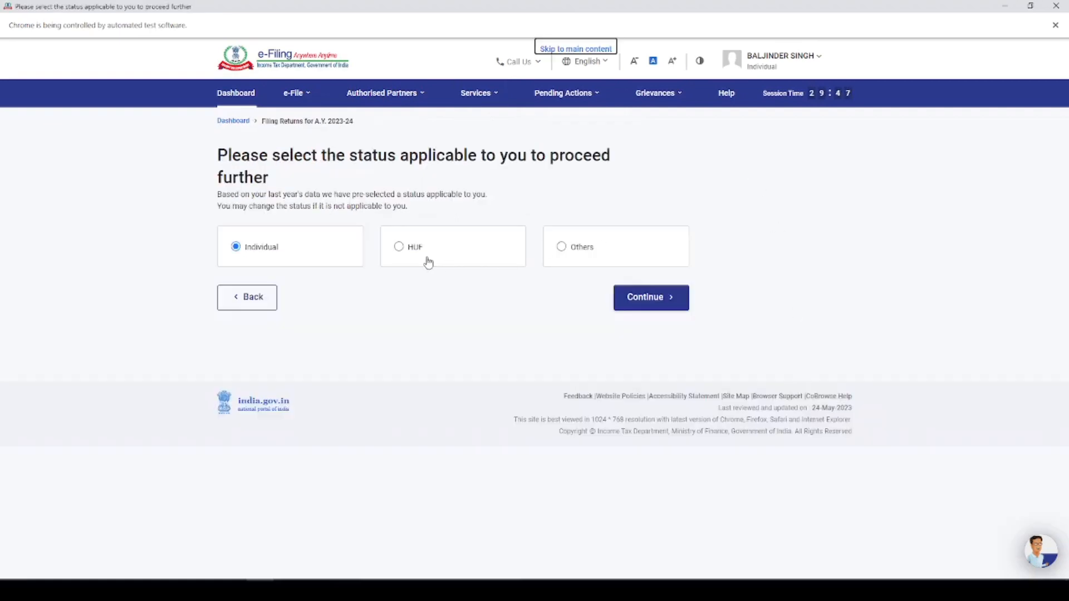
{"action": "left_click", "coordinate": [640, 299]}
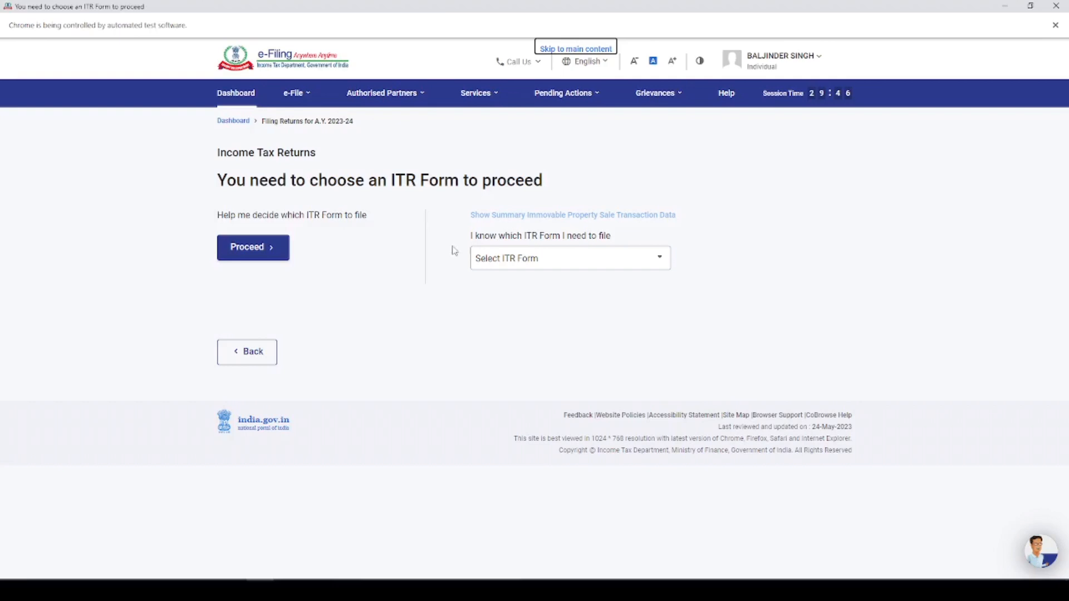
{"action": "left_click", "coordinate": [529, 259]}
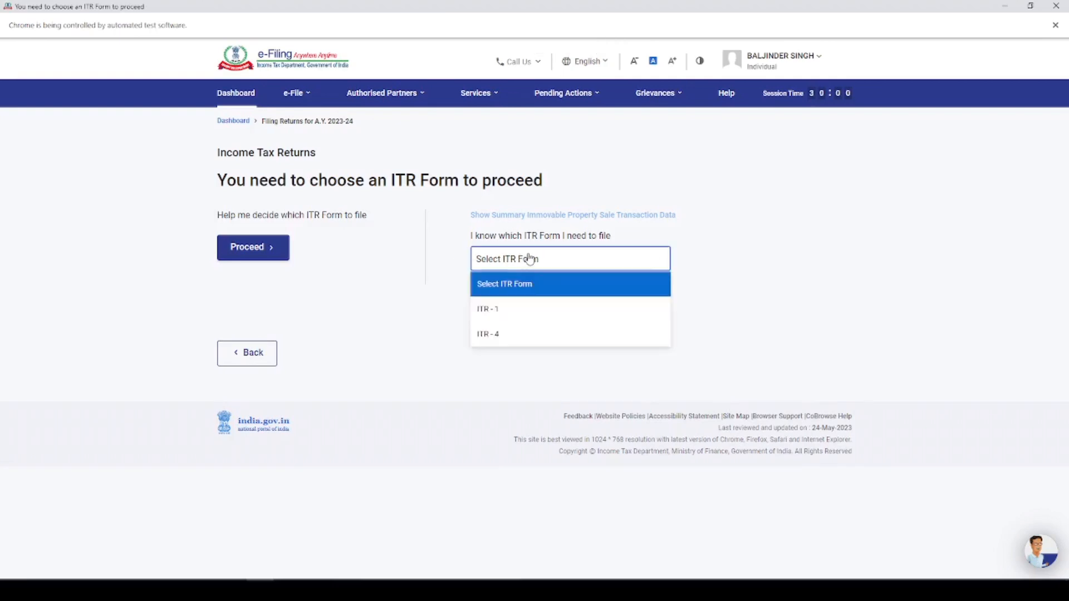
{"action": "left_click", "coordinate": [522, 308]}
{"action": "left_click", "coordinate": [513, 367]}
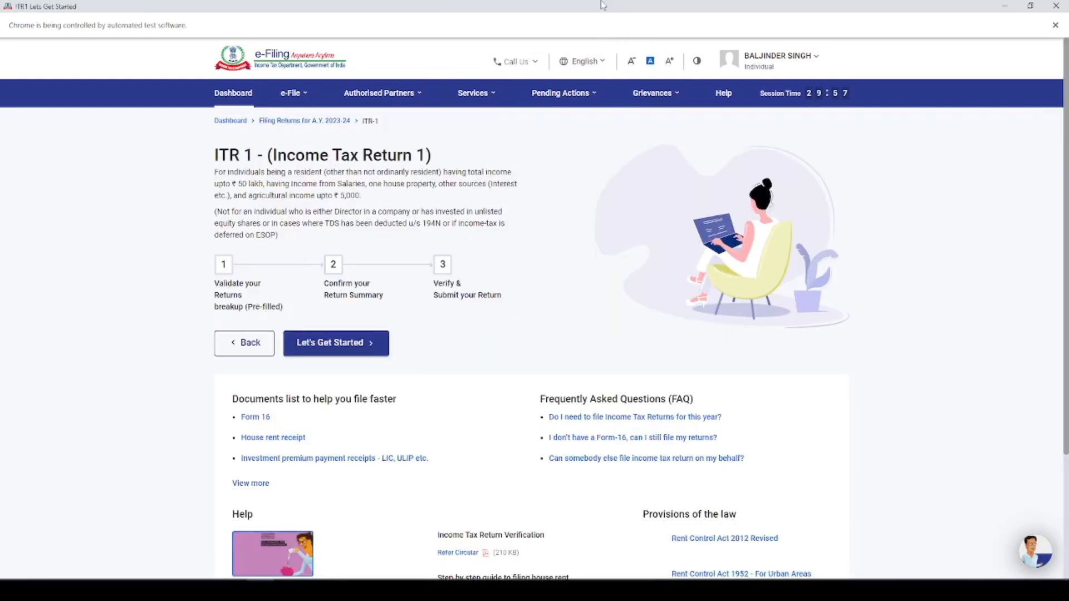
Get started with ITR-1, giving taxable income above the basic exemption limit as the filing reason, and continue to the return summary
{"action": "left_click", "coordinate": [330, 346]}
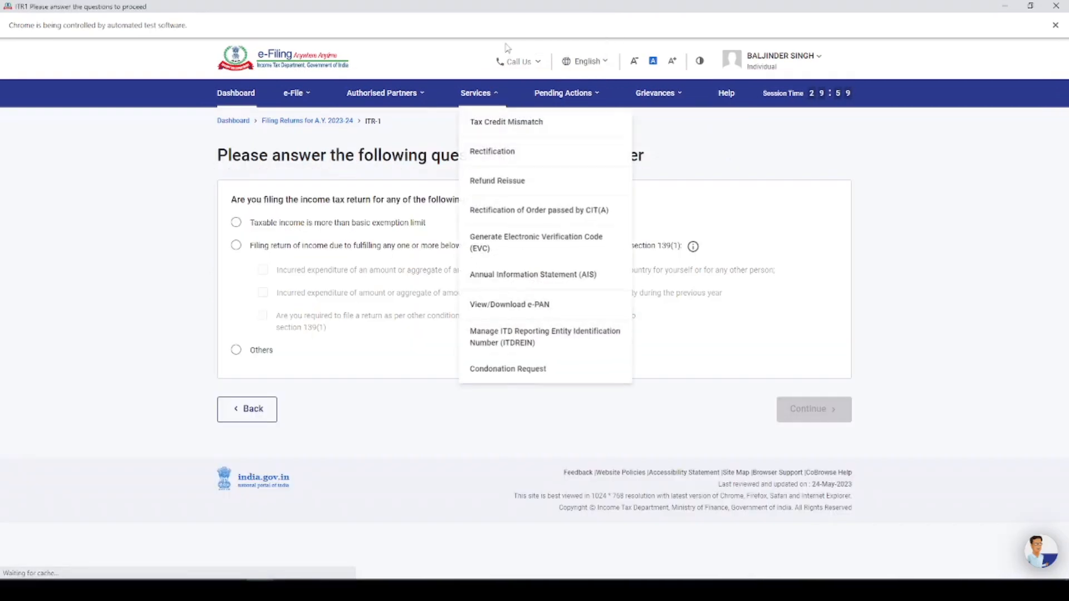
{"action": "left_click", "coordinate": [236, 230]}
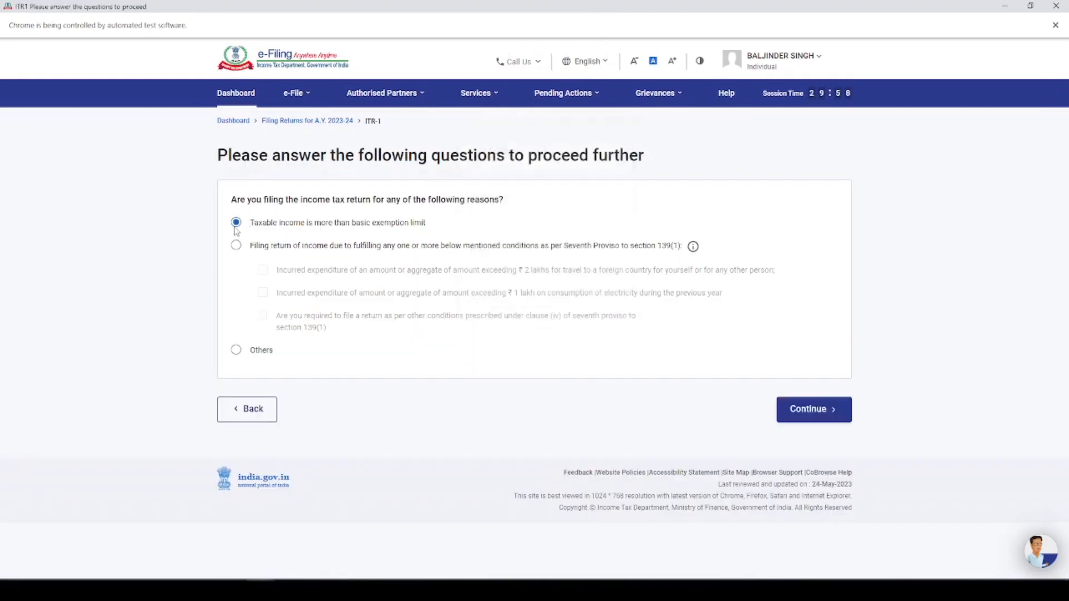
{"action": "left_click", "coordinate": [811, 409]}
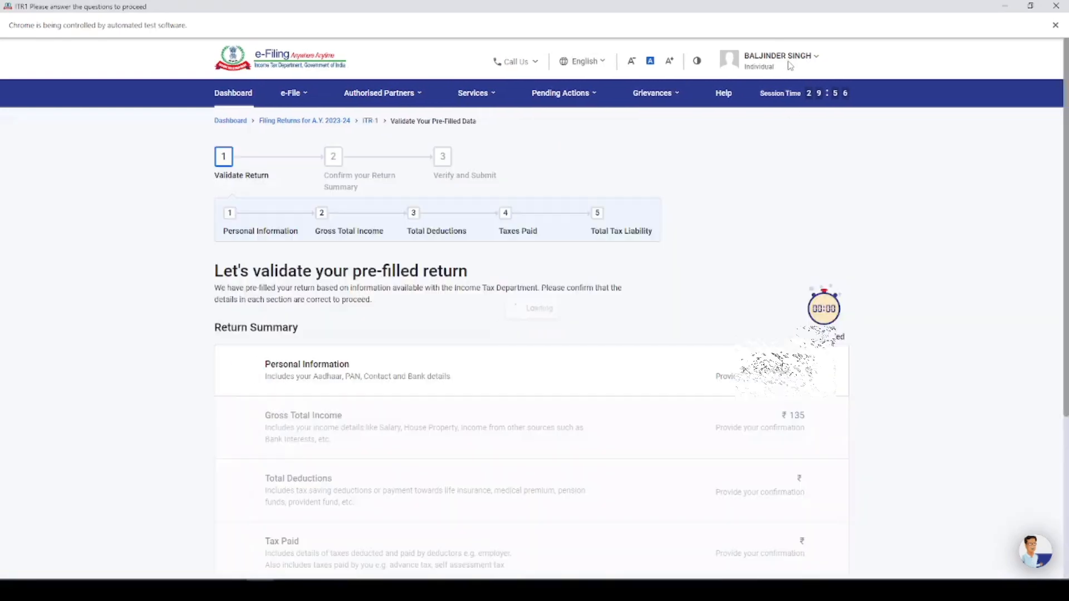
{"action": "left_click", "coordinate": [537, 352]}
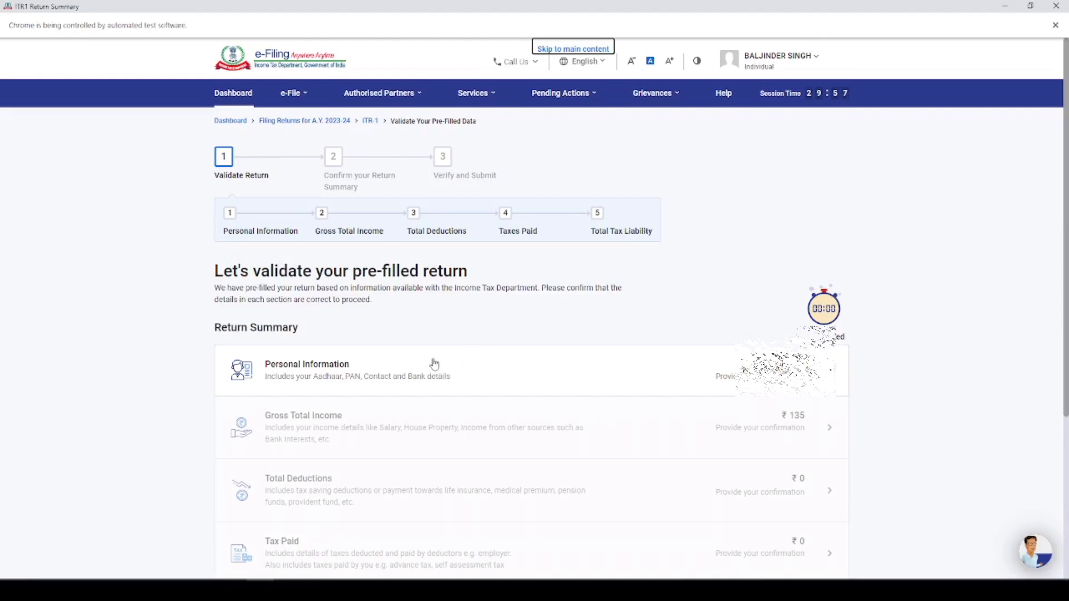
Open the Personal Information section and set the nature of employment to State Government
{"action": "left_click", "coordinate": [352, 370]}
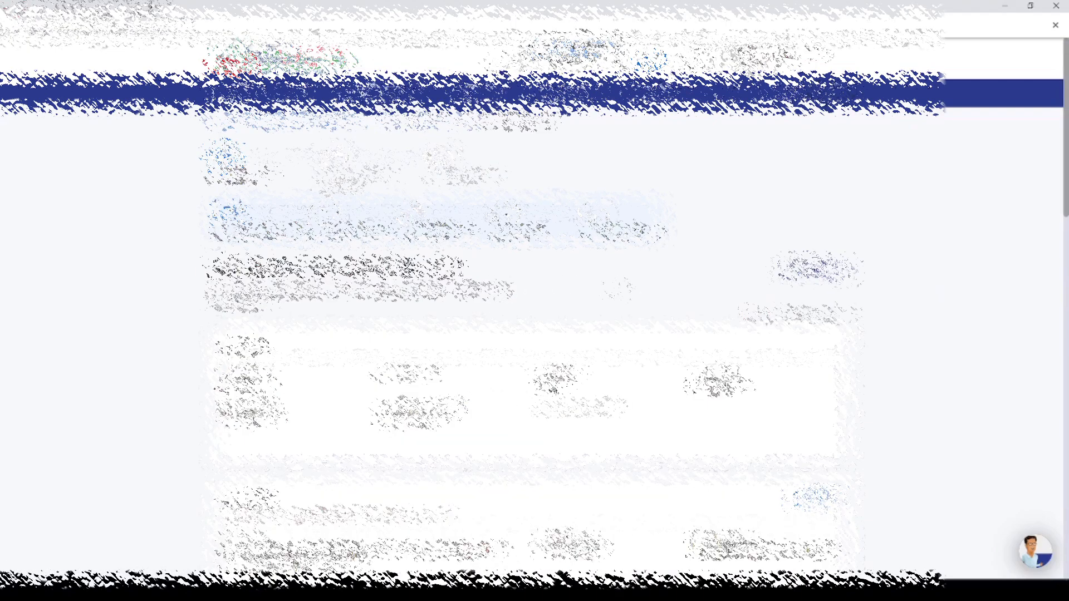
{"action": "scroll", "coordinate": [535, 300], "scroll_direction": "down", "scroll_amount": 3}
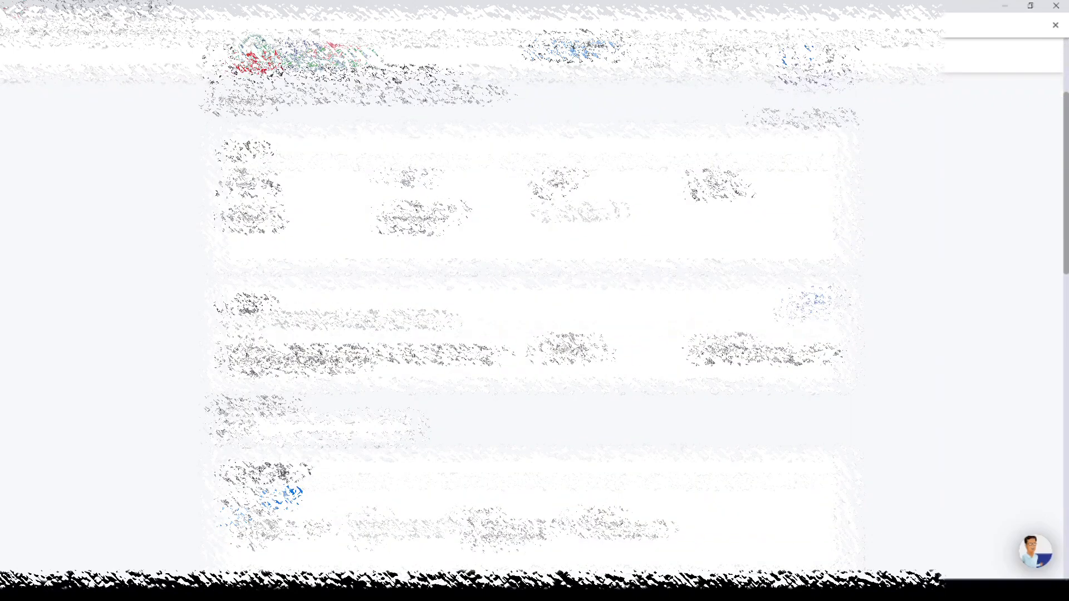
{"action": "scroll", "coordinate": [520, 225], "scroll_direction": "down", "scroll_amount": 6}
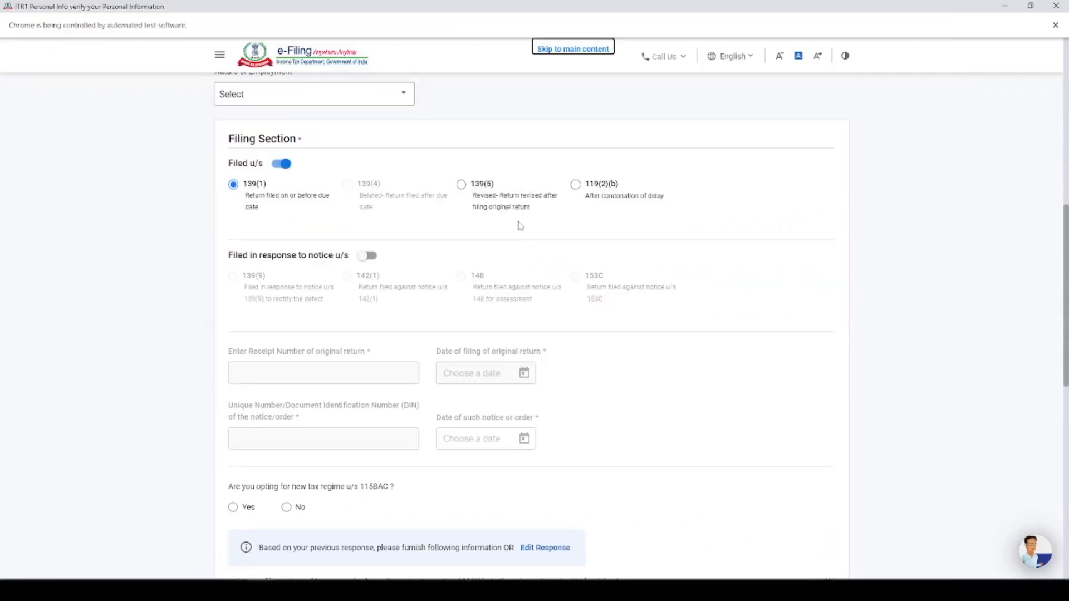
{"action": "scroll", "coordinate": [519, 225], "scroll_direction": "up", "scroll_amount": 1}
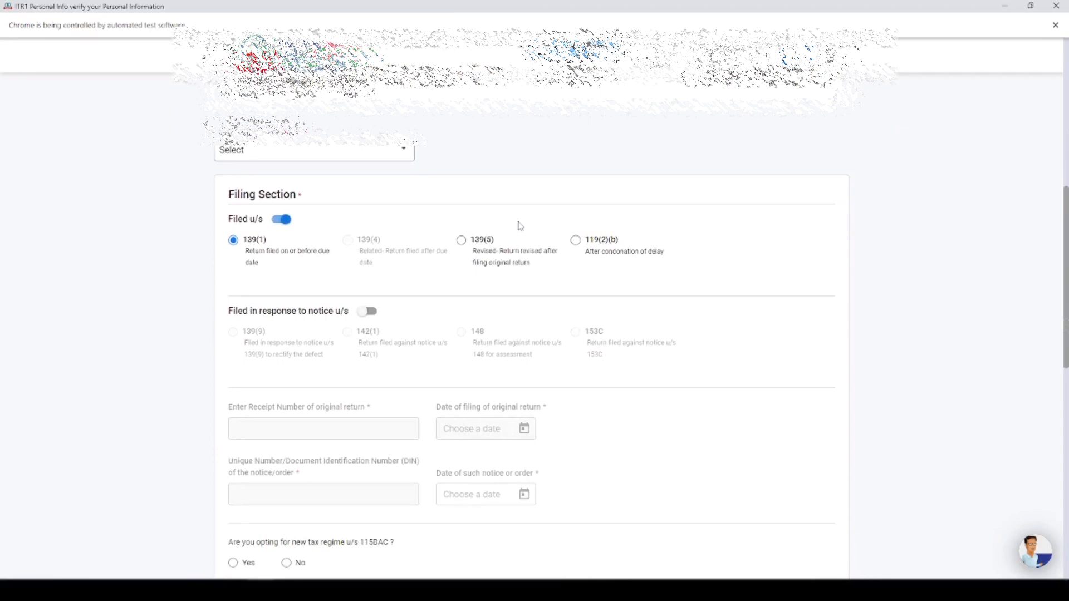
{"action": "left_click", "coordinate": [333, 160]}
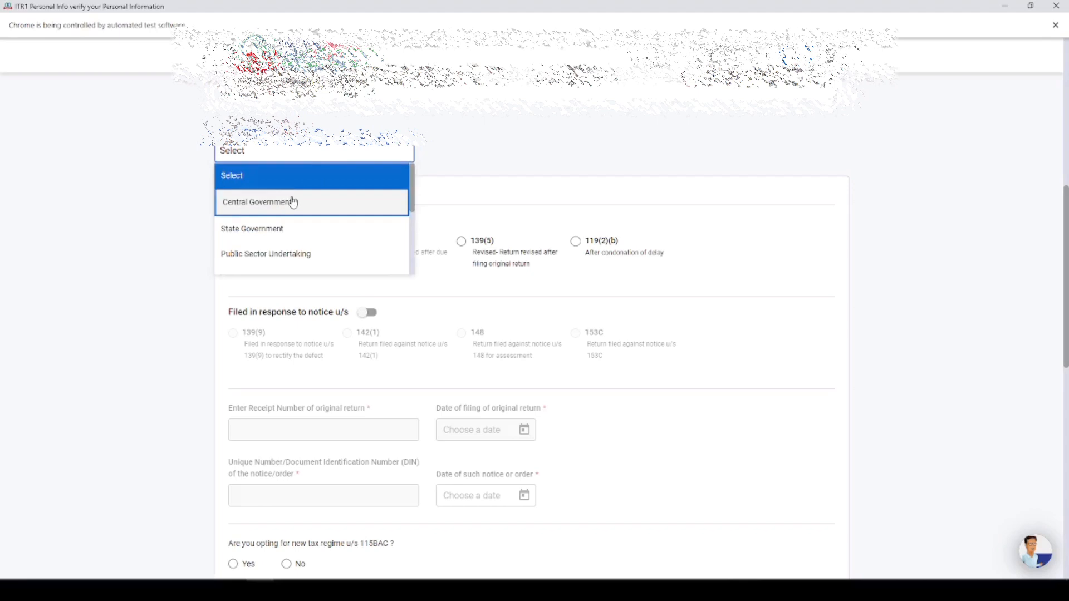
{"action": "scroll", "coordinate": [292, 204], "scroll_direction": "down", "scroll_amount": 3}
{"action": "scroll", "coordinate": [278, 234], "scroll_direction": "up", "scroll_amount": 3}
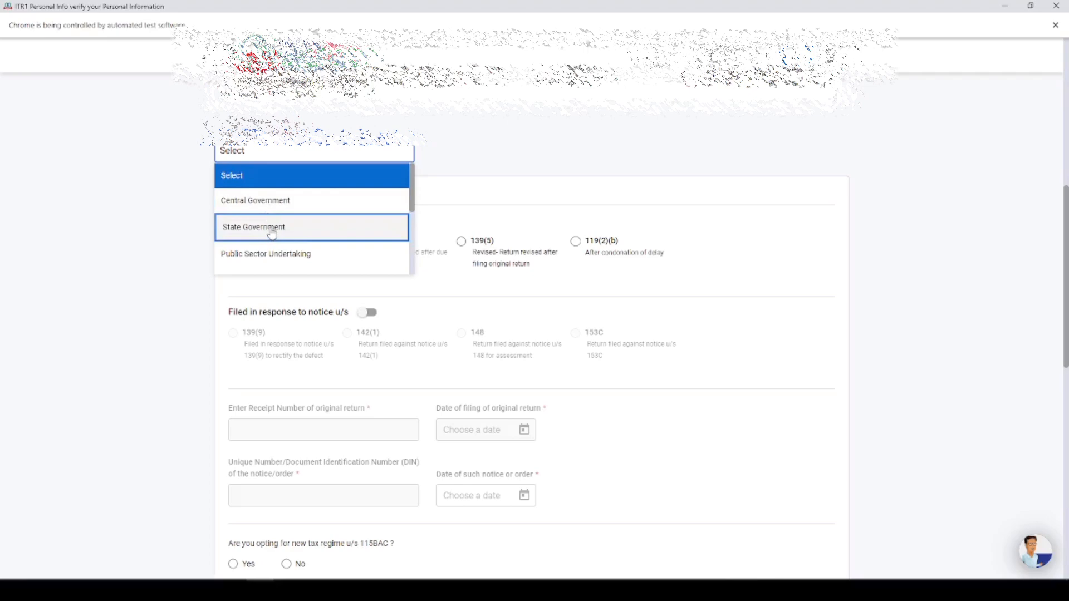
{"action": "left_click", "coordinate": [272, 233]}
Answer No to opting for the new tax regime u/s 115BAC and confirm the Personal Information section
{"action": "scroll", "coordinate": [436, 191], "scroll_direction": "down", "scroll_amount": 3}
{"action": "scroll", "coordinate": [437, 188], "scroll_direction": "down", "scroll_amount": 3}
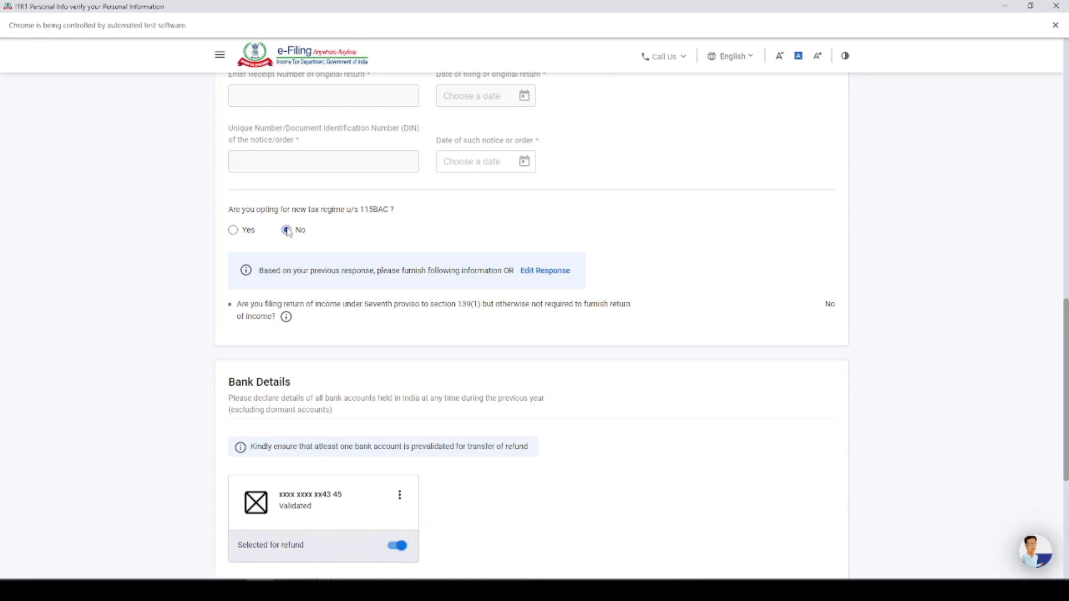
{"action": "scroll", "coordinate": [410, 215], "scroll_direction": "down", "scroll_amount": 3}
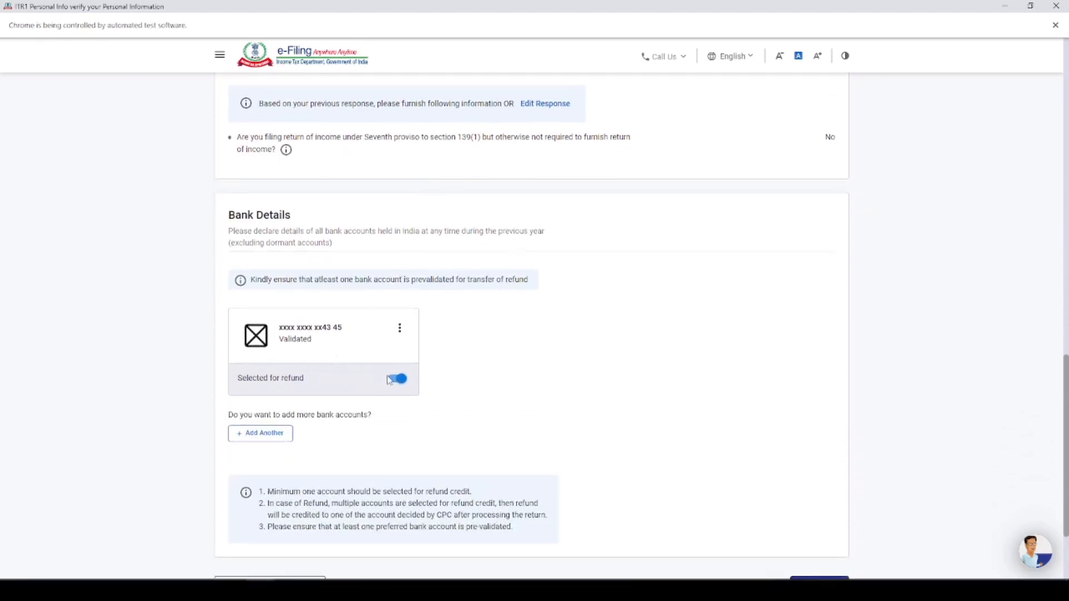
{"action": "scroll", "coordinate": [399, 383], "scroll_direction": "down", "scroll_amount": 2}
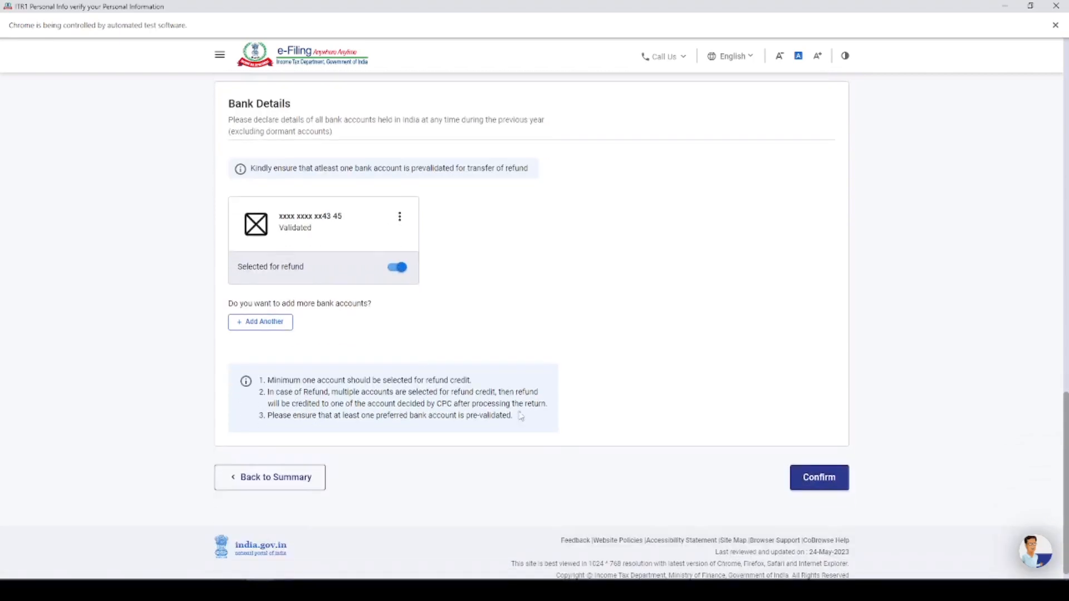
{"action": "left_click", "coordinate": [820, 483]}
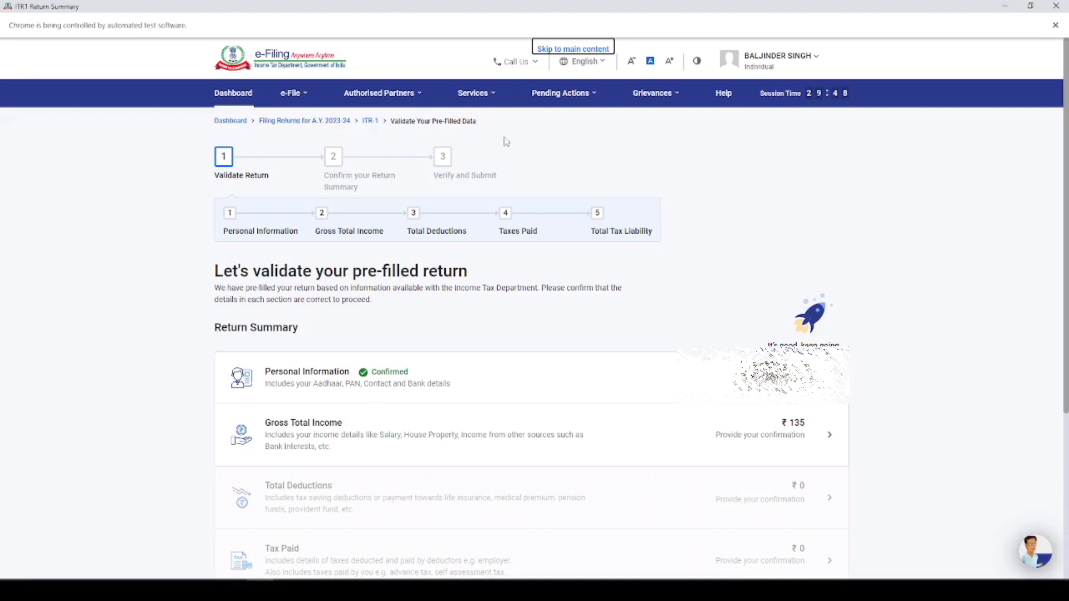
{"action": "left_click", "coordinate": [482, 95]}
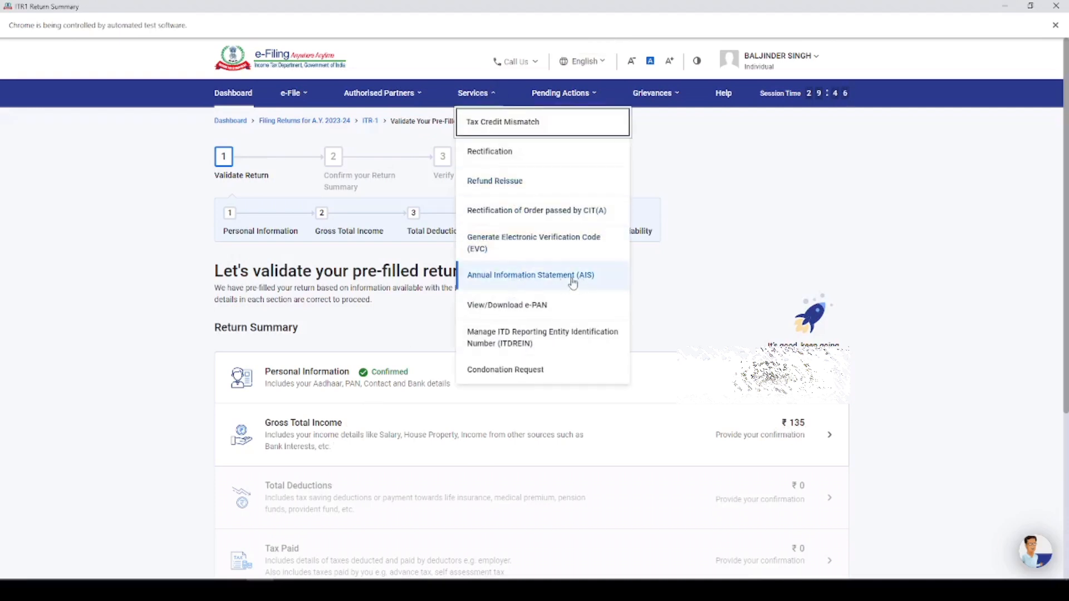
{"action": "left_click", "coordinate": [292, 103]}
{"action": "mouse_move", "coordinate": [320, 125]}
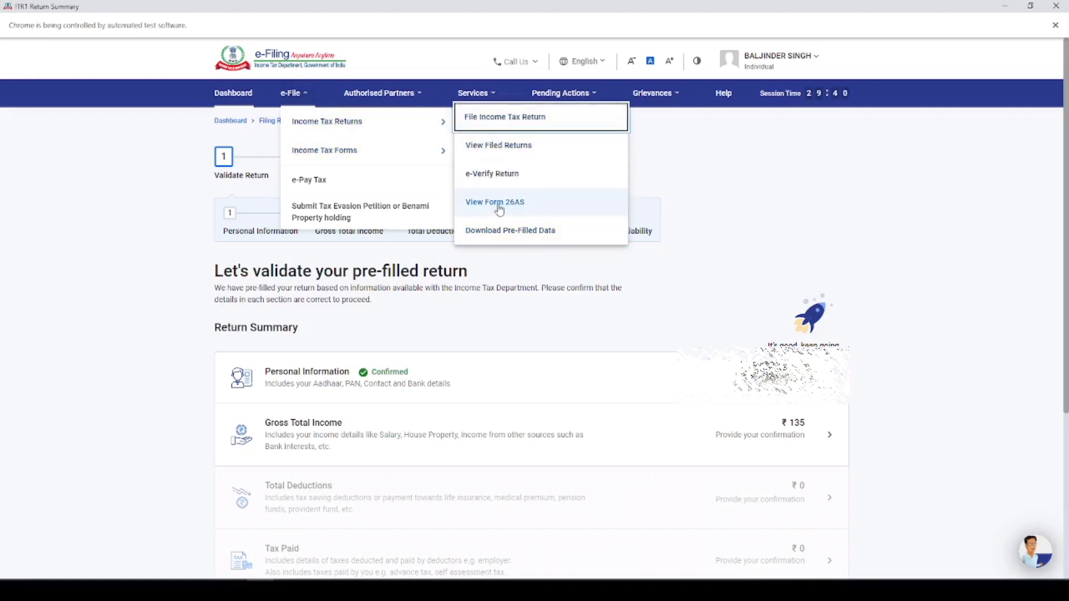
{"action": "left_click", "coordinate": [766, 179]}
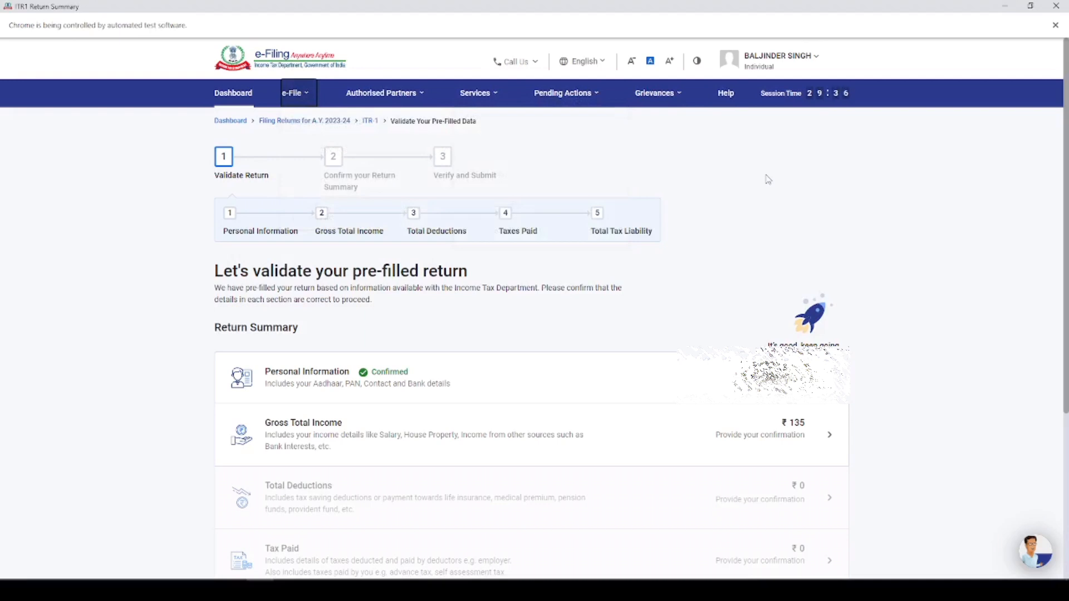
Open the Gross Total Income section and skip the salary exemption questions to reach the Income from Salary details
{"action": "left_click", "coordinate": [312, 440]}
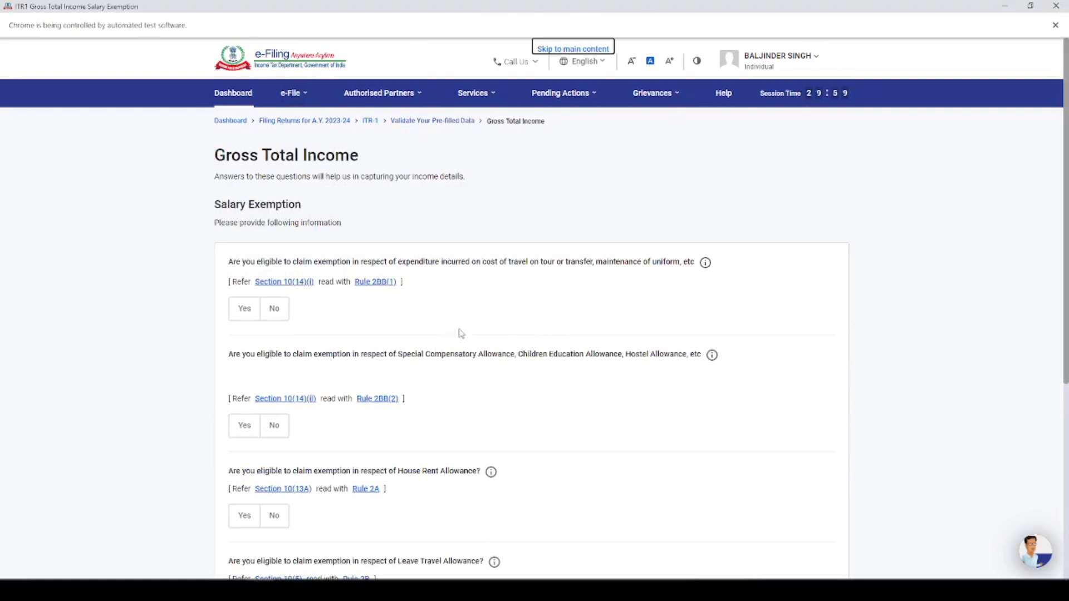
{"action": "scroll", "coordinate": [452, 295], "scroll_direction": "down", "scroll_amount": 5}
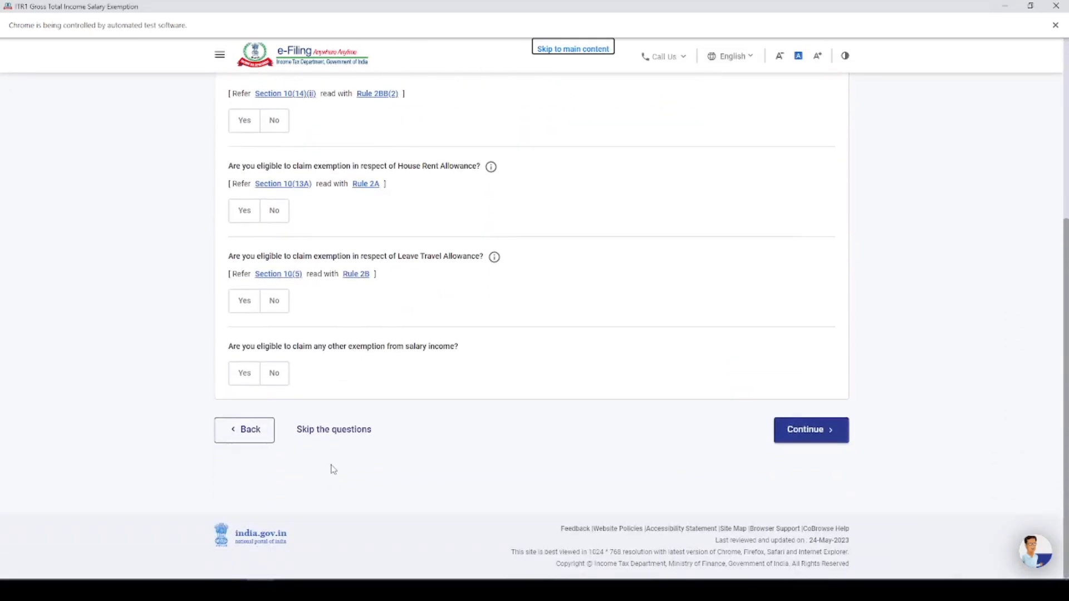
{"action": "left_click", "coordinate": [335, 434]}
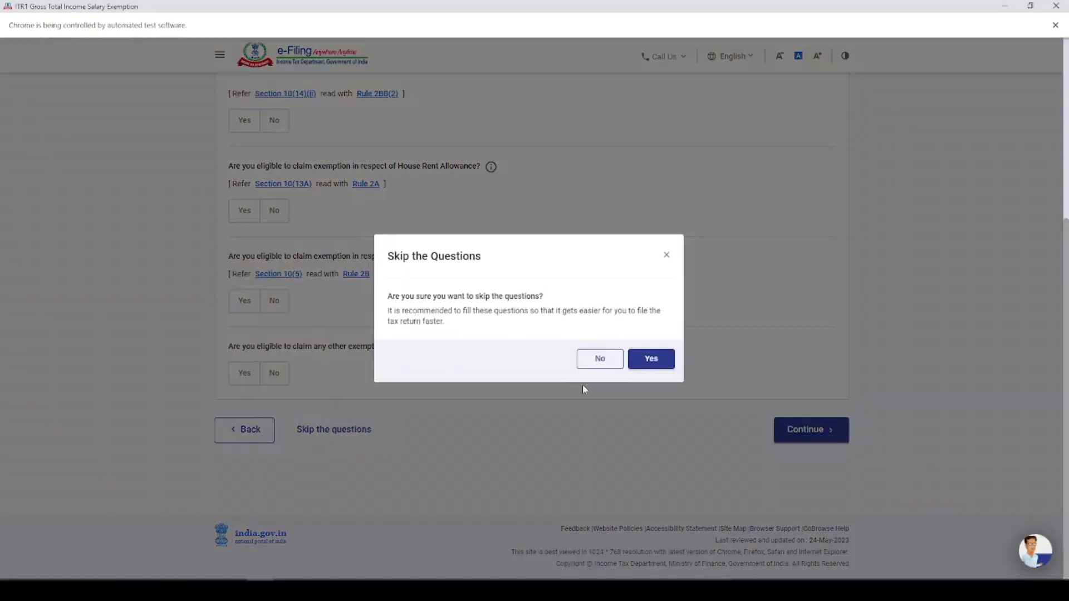
{"action": "left_click", "coordinate": [651, 361]}
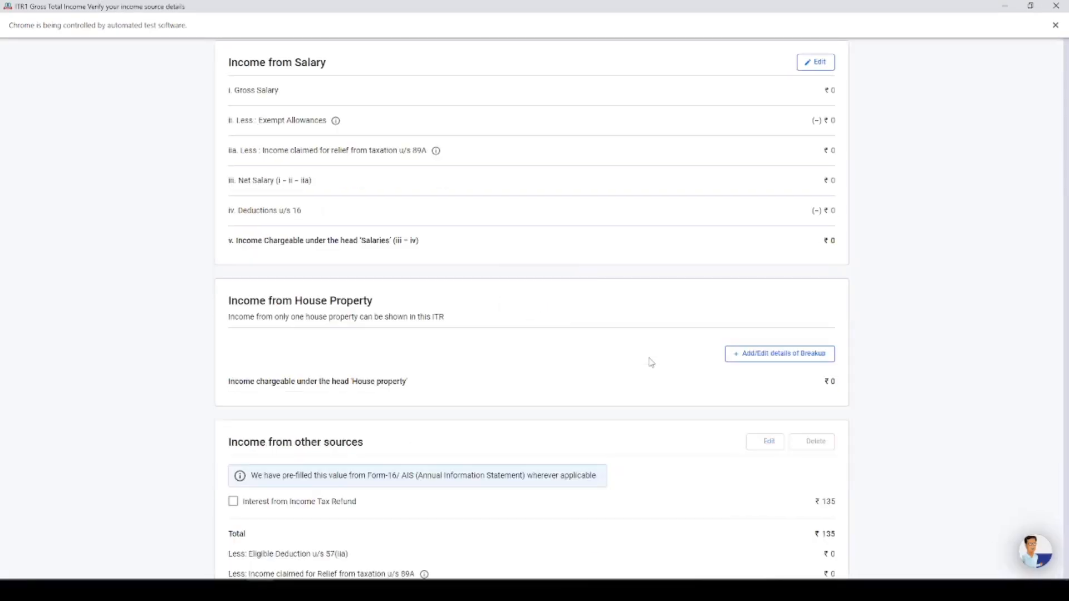
{"action": "scroll", "coordinate": [606, 365], "scroll_direction": "down", "scroll_amount": 2}
{"action": "left_click_drag", "start_coordinate": [226, 193], "coordinate": [328, 198]}
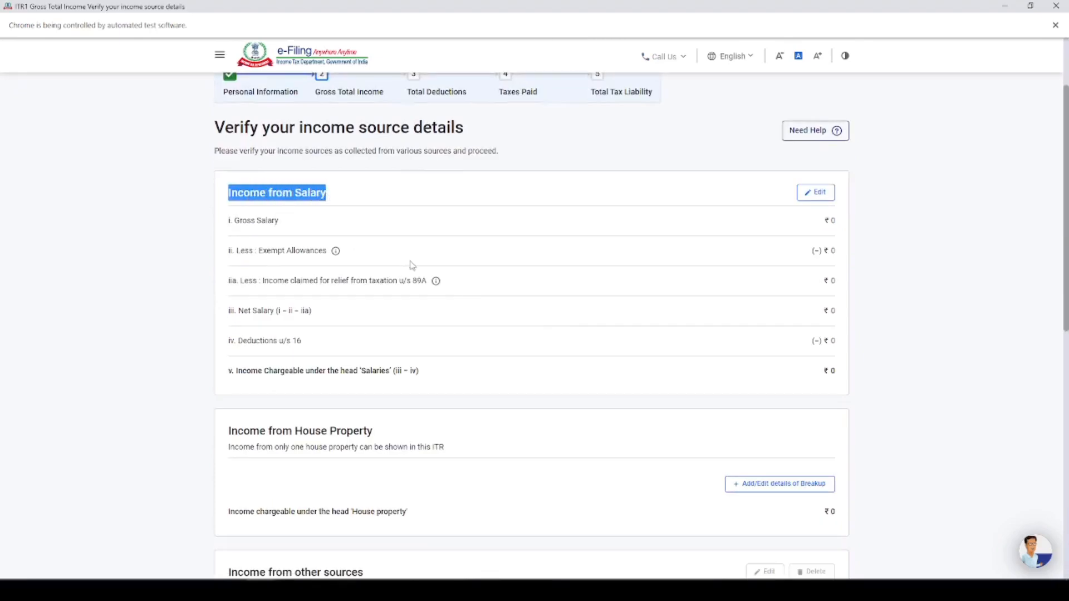
Review the Income from House Property and Income from other sources sections on the income source details page
{"action": "scroll", "coordinate": [414, 264], "scroll_direction": "down", "scroll_amount": 3}
{"action": "left_click_drag", "start_coordinate": [230, 268], "coordinate": [374, 273]}
{"action": "scroll", "coordinate": [394, 285], "scroll_direction": "down", "scroll_amount": 2}
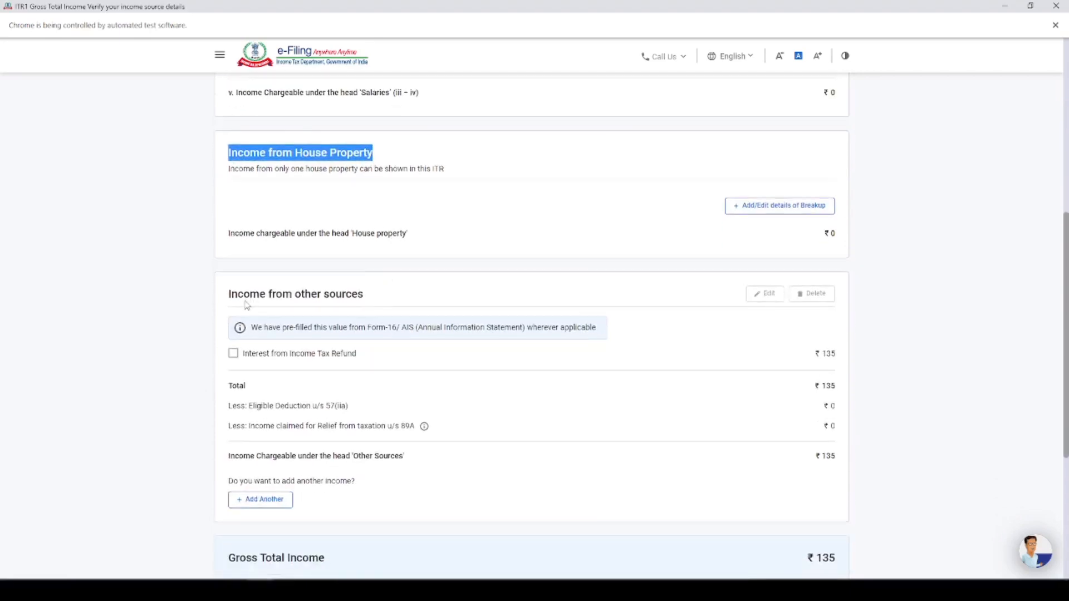
{"action": "left_click_drag", "start_coordinate": [227, 303], "coordinate": [346, 301]}
{"action": "left_click", "coordinate": [362, 299]}
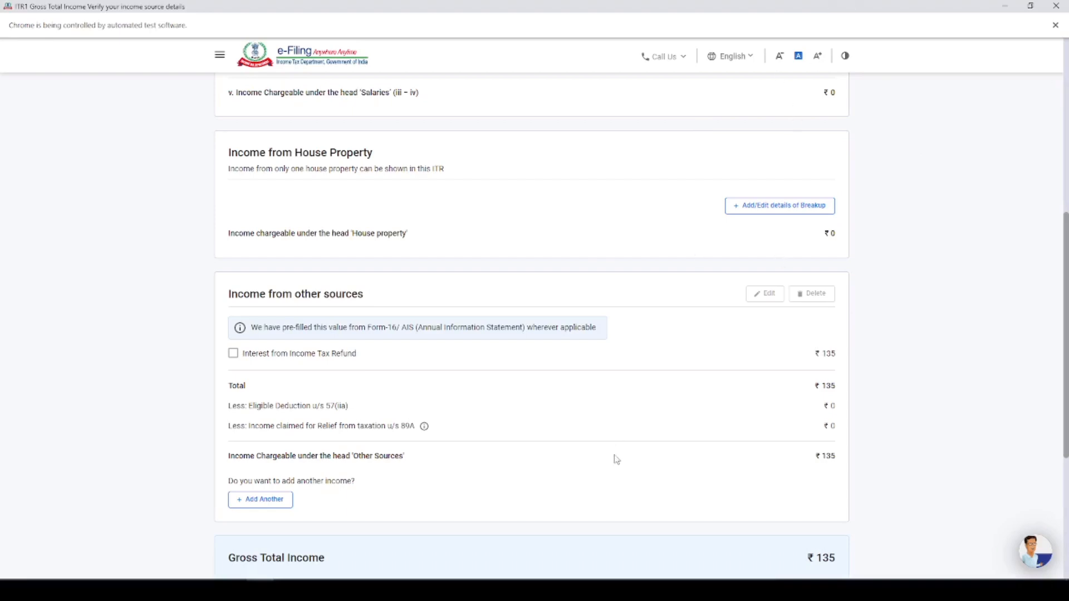
{"action": "scroll", "coordinate": [768, 351], "scroll_direction": "up", "scroll_amount": 6}
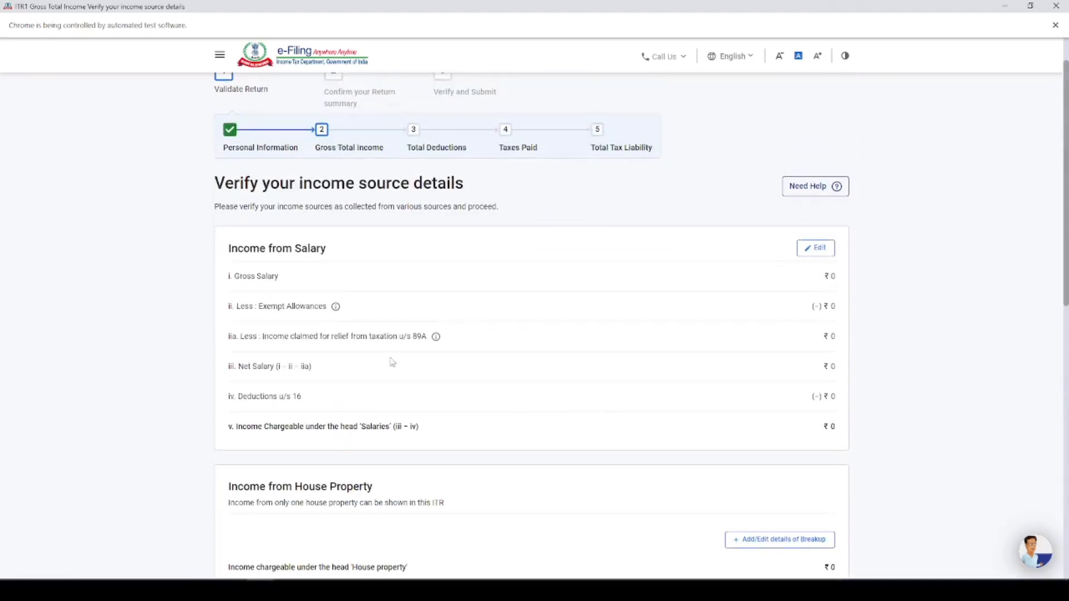
Edit Income from Salary and set Salary as per section 17(1) to 8,21,368, taken from the gross salary in form 16.jpg
{"action": "left_click", "coordinate": [817, 248]}
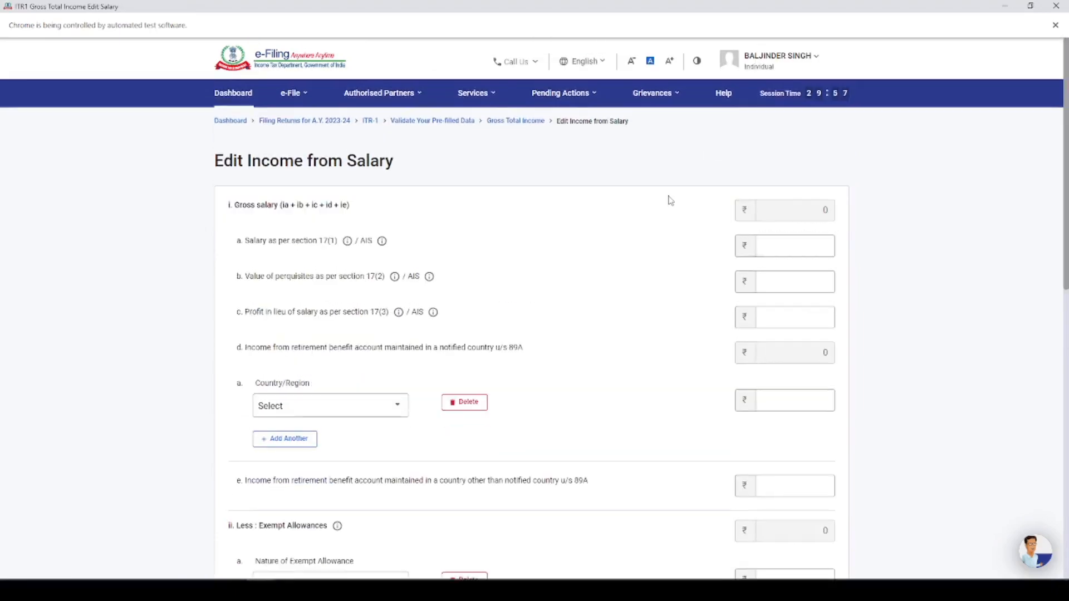
{"action": "scroll", "coordinate": [671, 201], "scroll_direction": "down", "scroll_amount": 2}
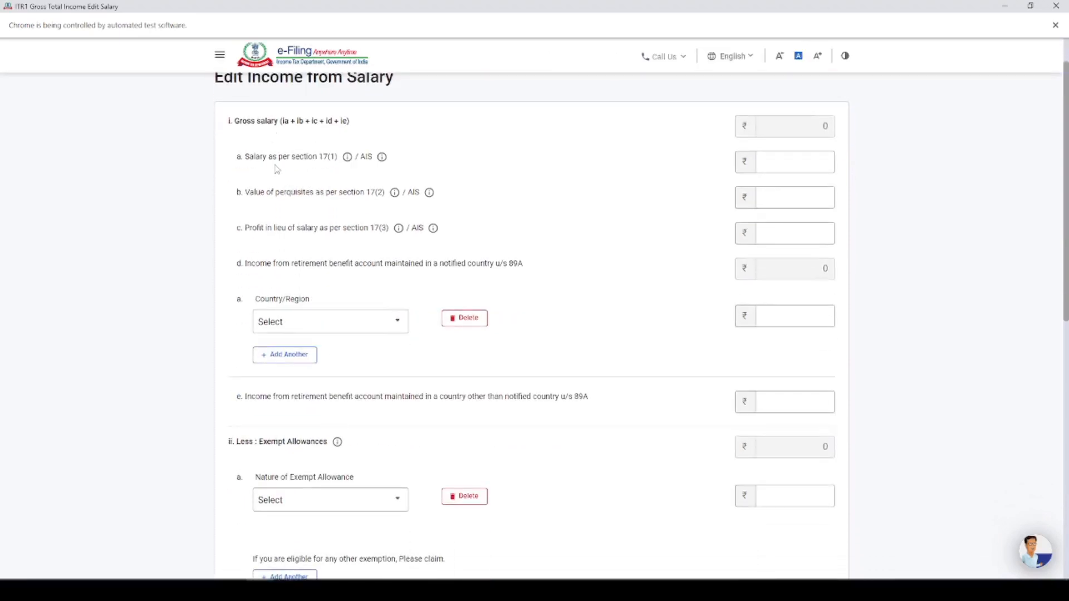
{"action": "left_click", "coordinate": [789, 157]}
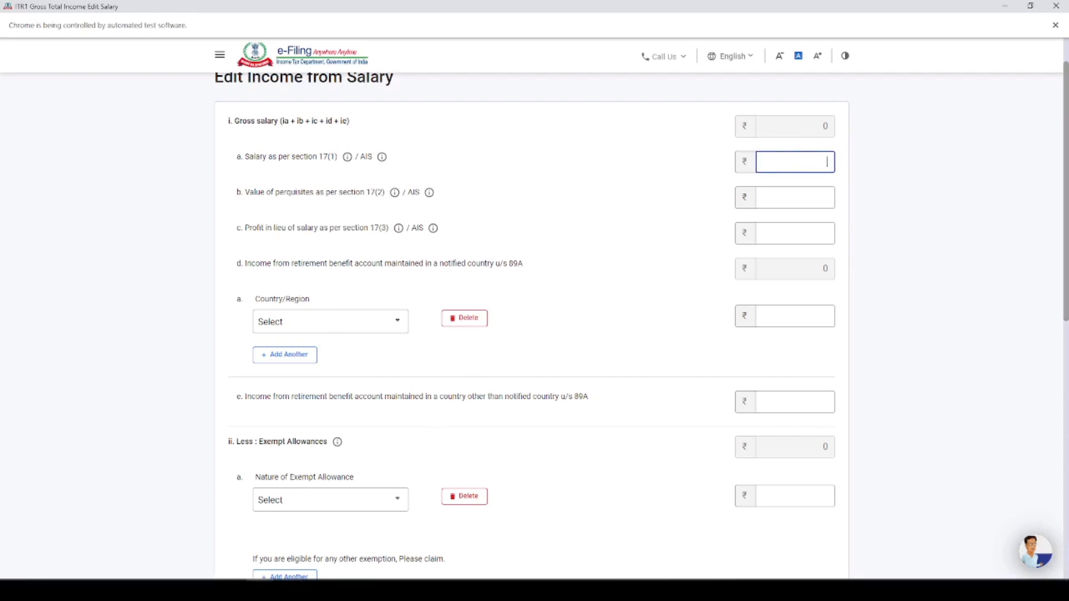
{"action": "mouse_move", "coordinate": [288, 590]}
{"action": "left_click", "coordinate": [342, 517]}
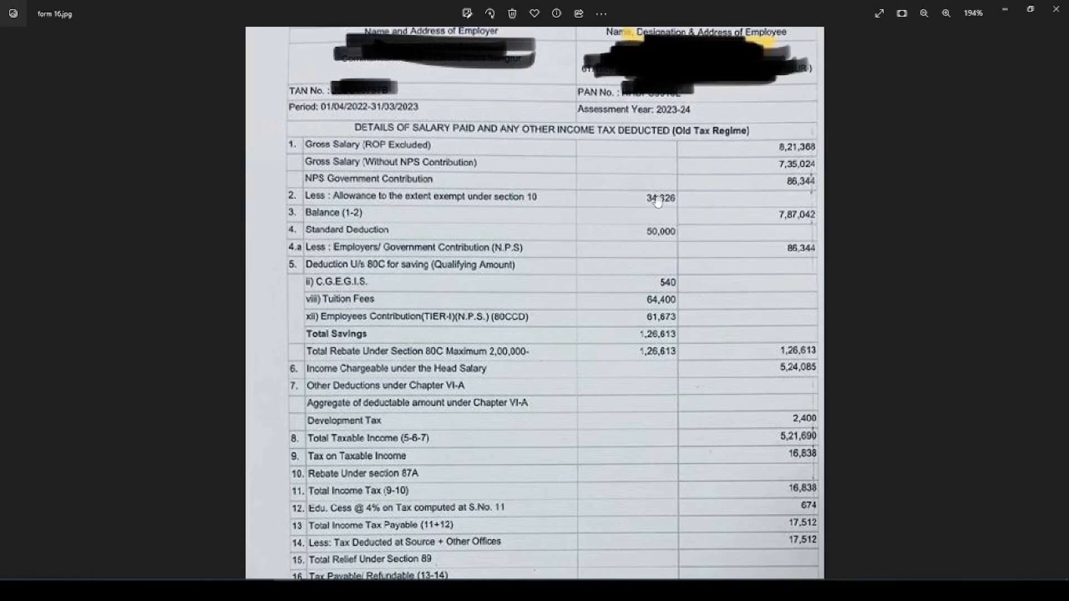
{"action": "scroll", "coordinate": [790, 196], "scroll_direction": "up", "scroll_amount": 2}
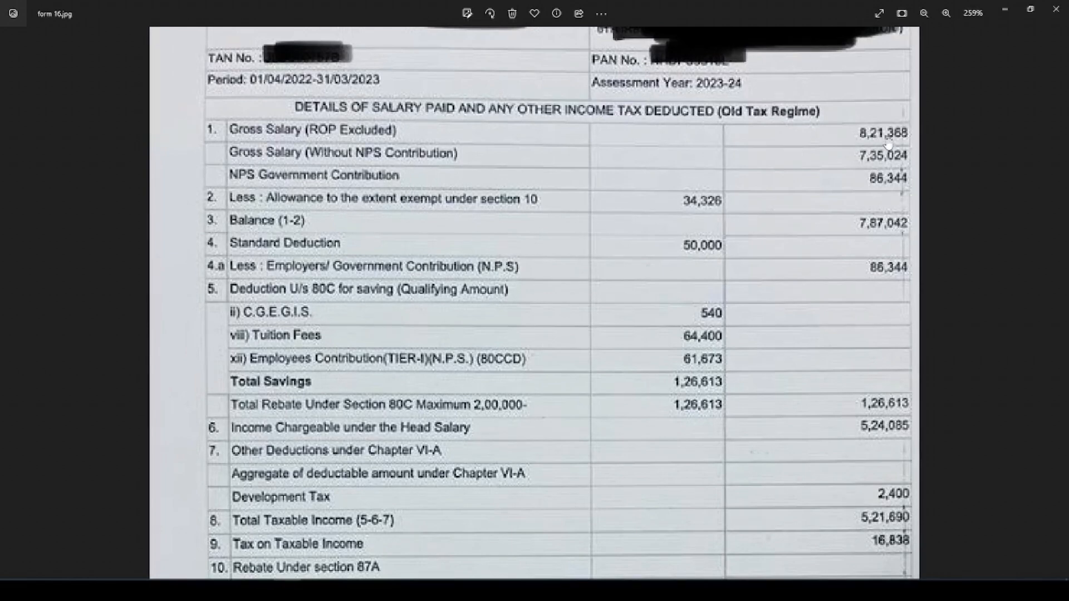
{"action": "scroll", "coordinate": [888, 144], "scroll_direction": "down", "scroll_amount": 4}
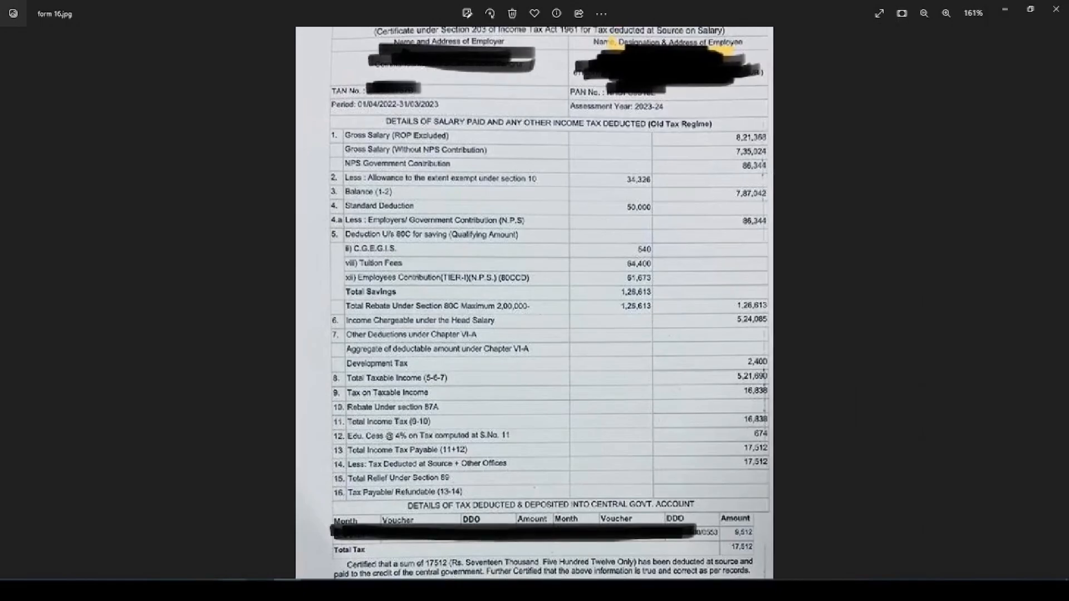
{"action": "left_click", "coordinate": [287, 590]}
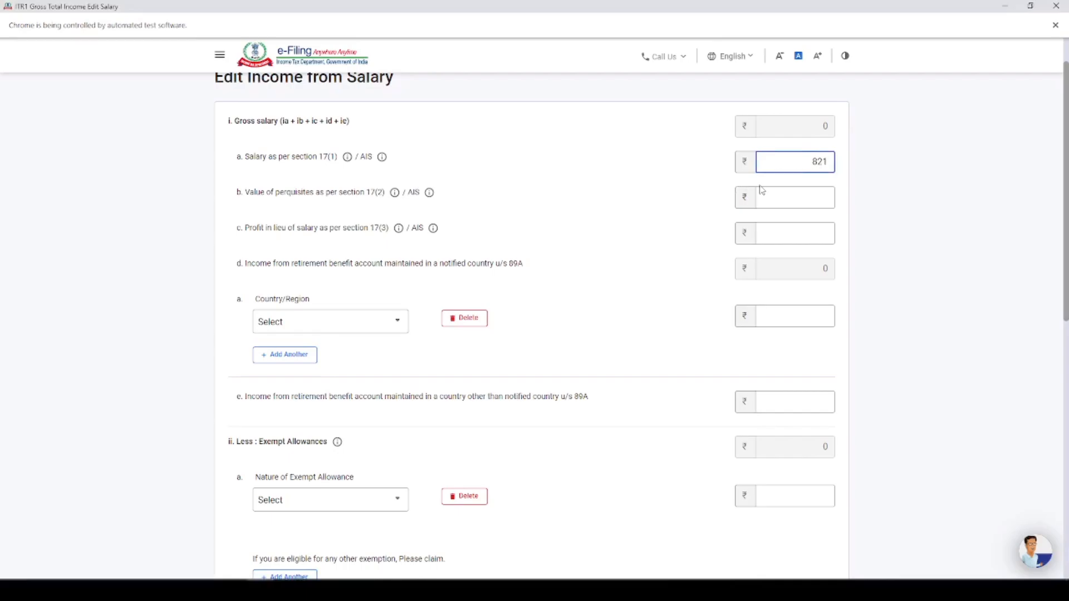
{"action": "key", "text": "alt+Tab"}
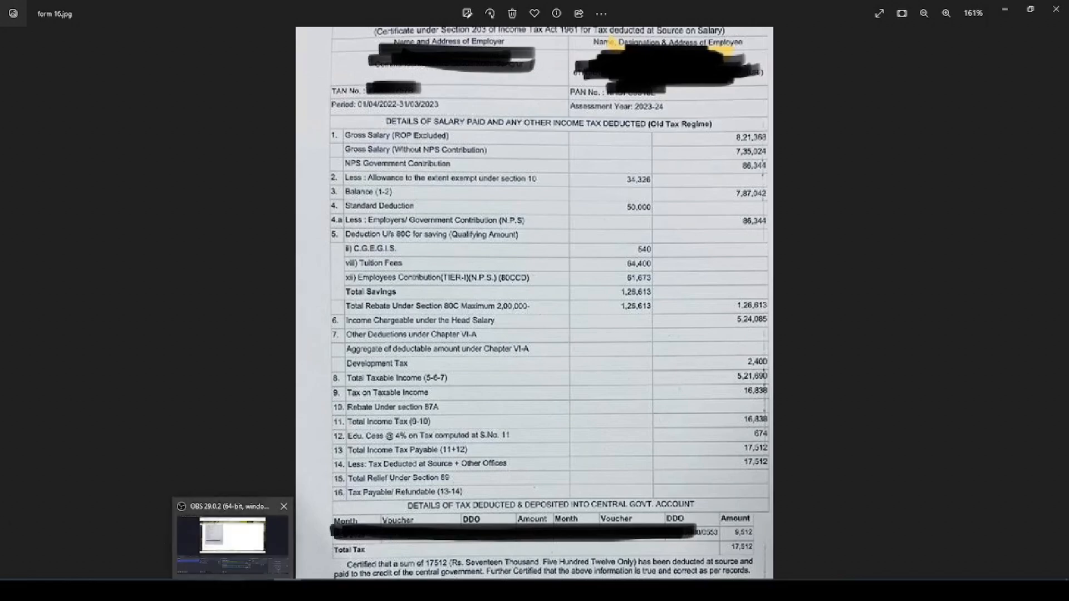
{"action": "mouse_move", "coordinate": [260, 590]}
{"action": "left_click", "coordinate": [259, 543]}
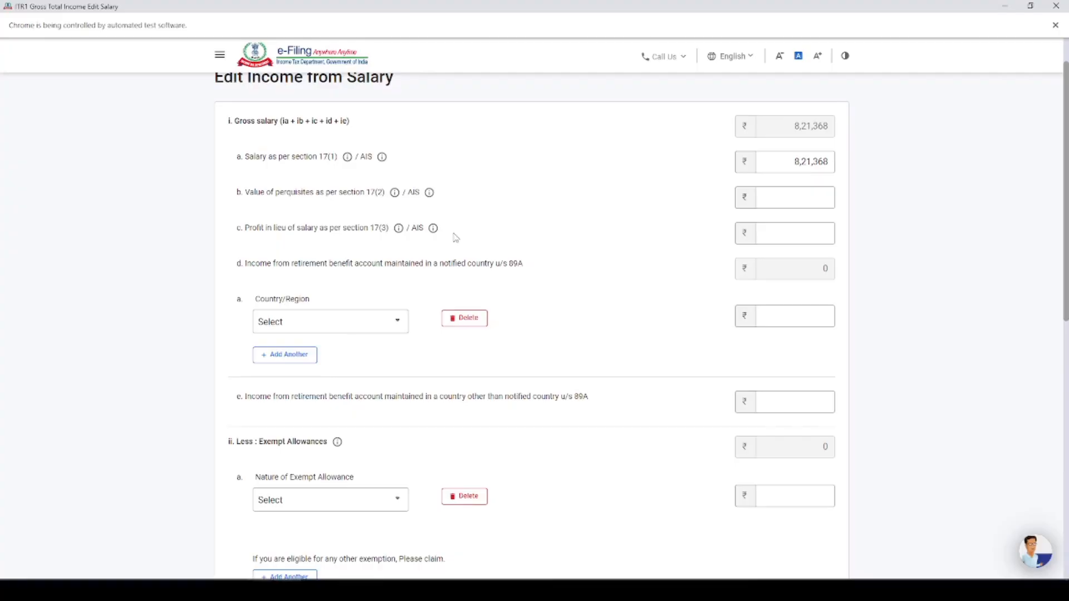
Search the exempt allowance options for "hous" and choose Sec 10(13A)-Allowance to meet expenditure incurred on house rent
{"action": "scroll", "coordinate": [434, 284], "scroll_direction": "down", "scroll_amount": 2}
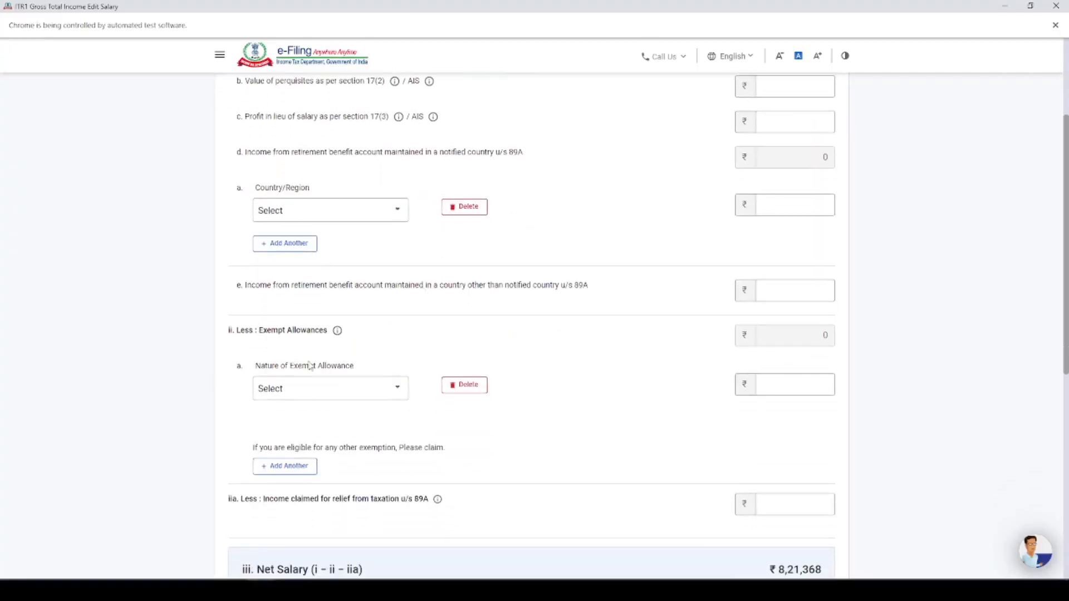
{"action": "left_click", "coordinate": [340, 396]}
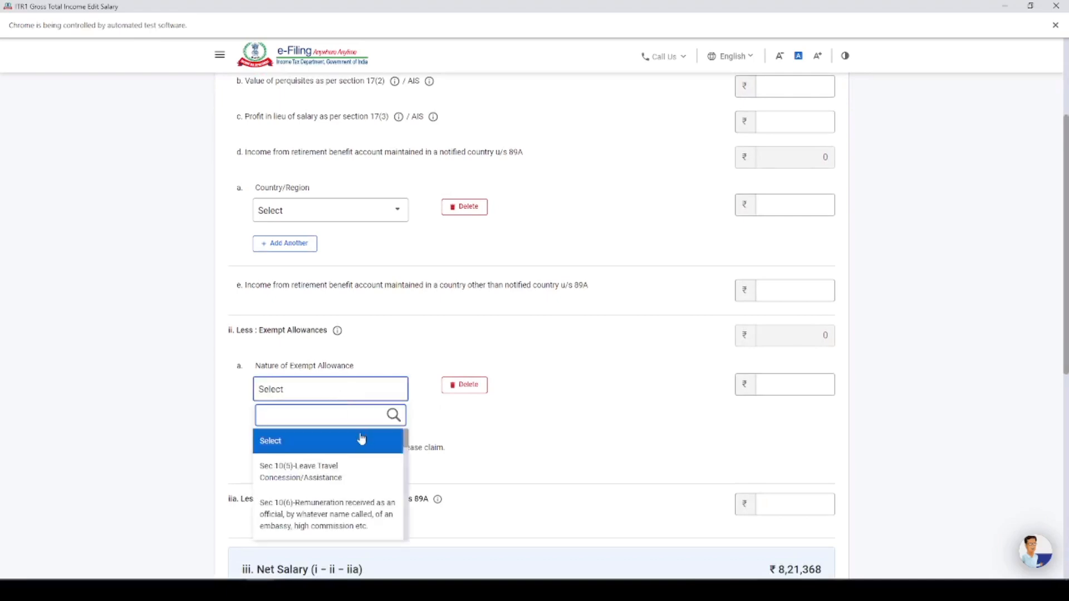
{"action": "scroll", "coordinate": [362, 438], "scroll_direction": "down", "scroll_amount": 3}
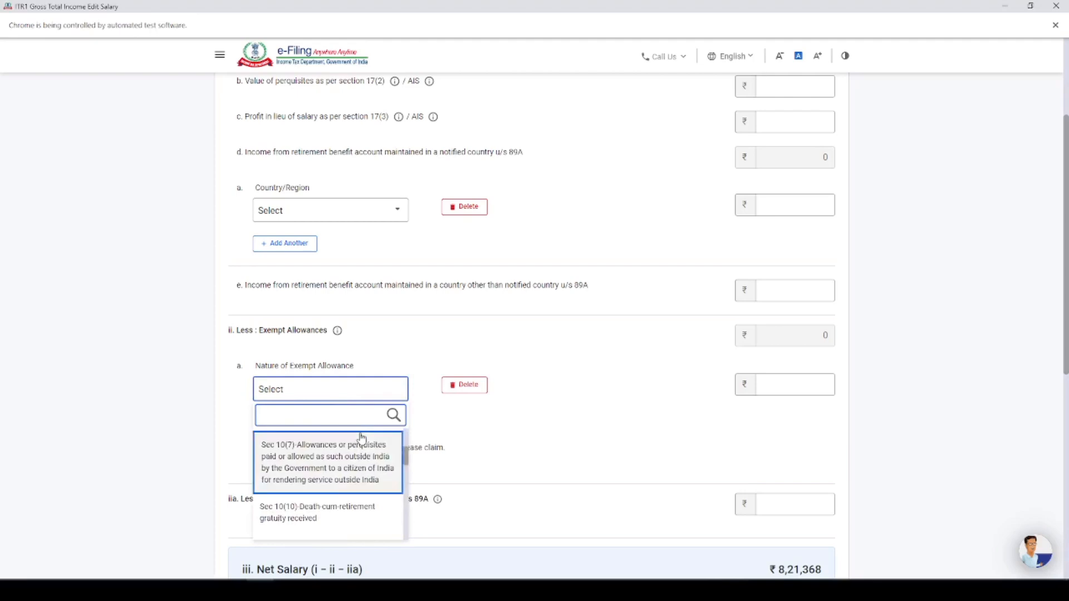
{"action": "scroll", "coordinate": [374, 470], "scroll_direction": "down", "scroll_amount": 5}
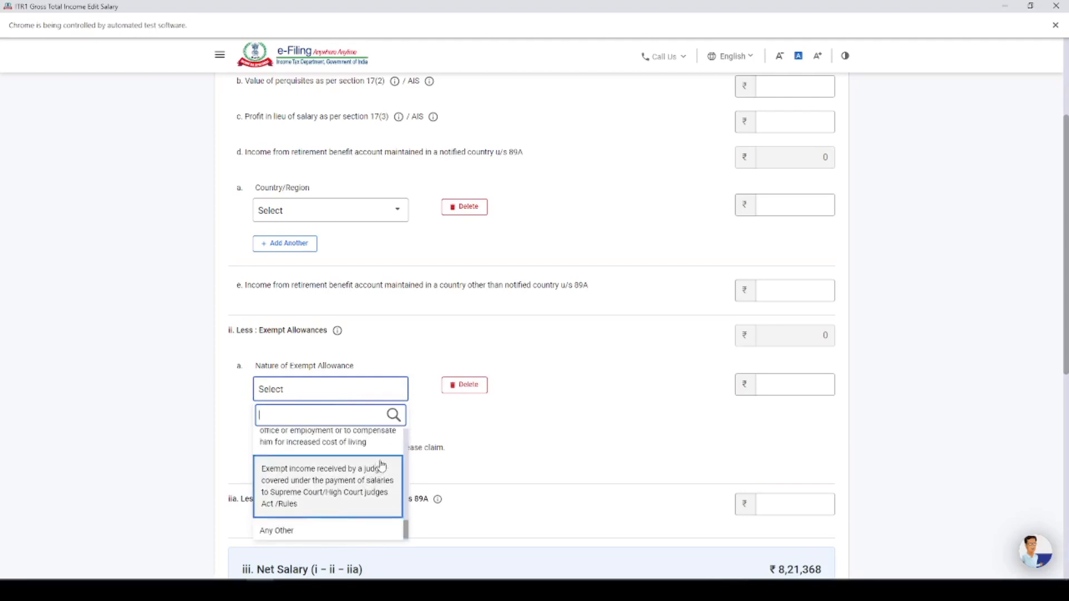
{"action": "scroll", "coordinate": [409, 440], "scroll_direction": "up", "scroll_amount": 4}
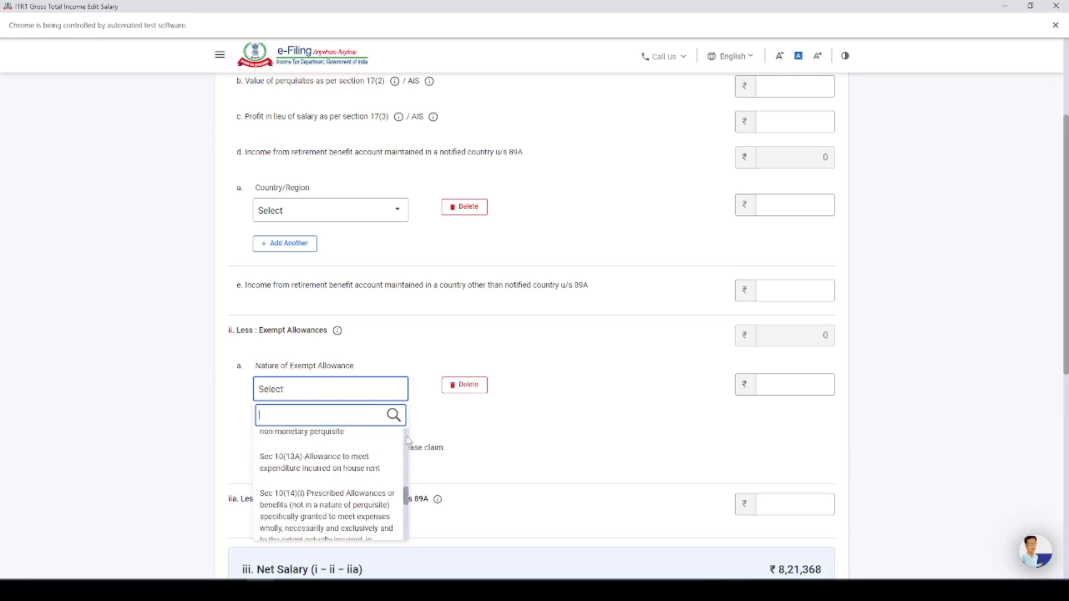
{"action": "scroll", "coordinate": [410, 440], "scroll_direction": "up", "scroll_amount": 2}
{"action": "scroll", "coordinate": [409, 441], "scroll_direction": "up", "scroll_amount": 2}
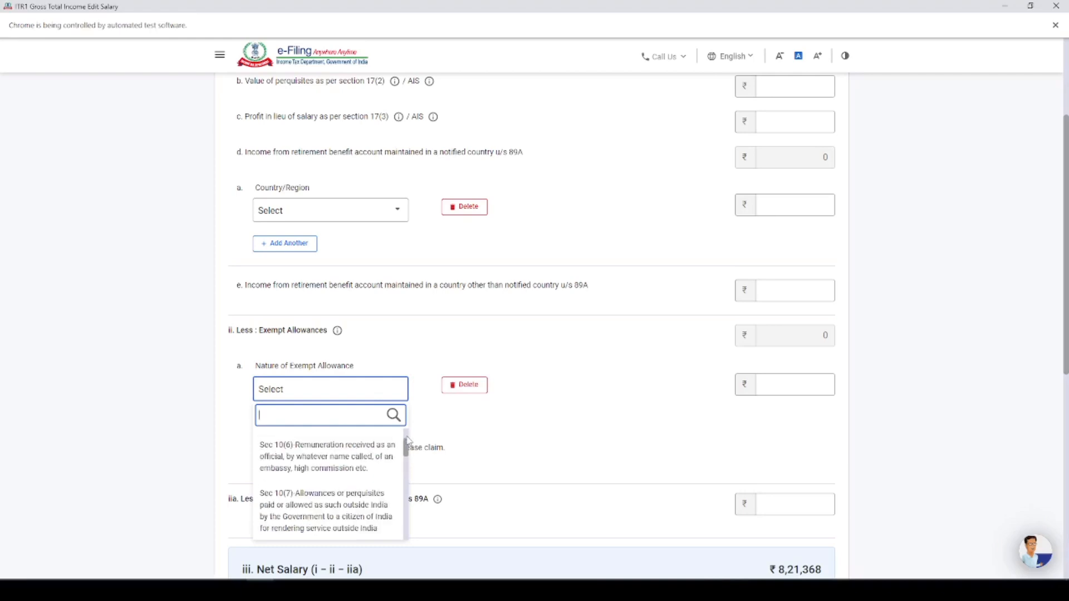
{"action": "scroll", "coordinate": [409, 441], "scroll_direction": "up", "scroll_amount": 2}
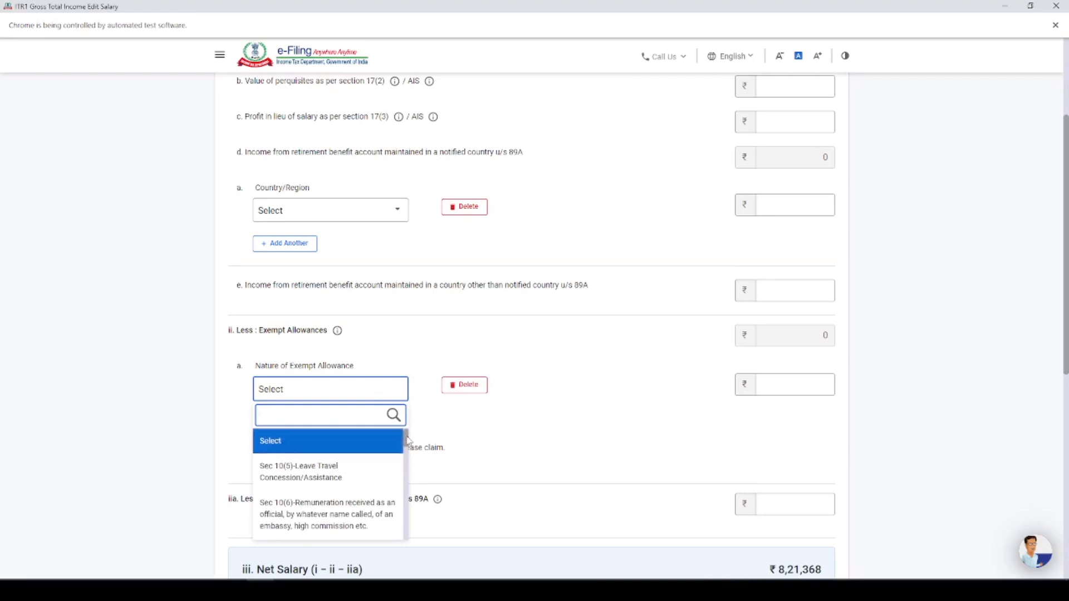
{"action": "scroll", "coordinate": [408, 462], "scroll_direction": "down", "scroll_amount": 3}
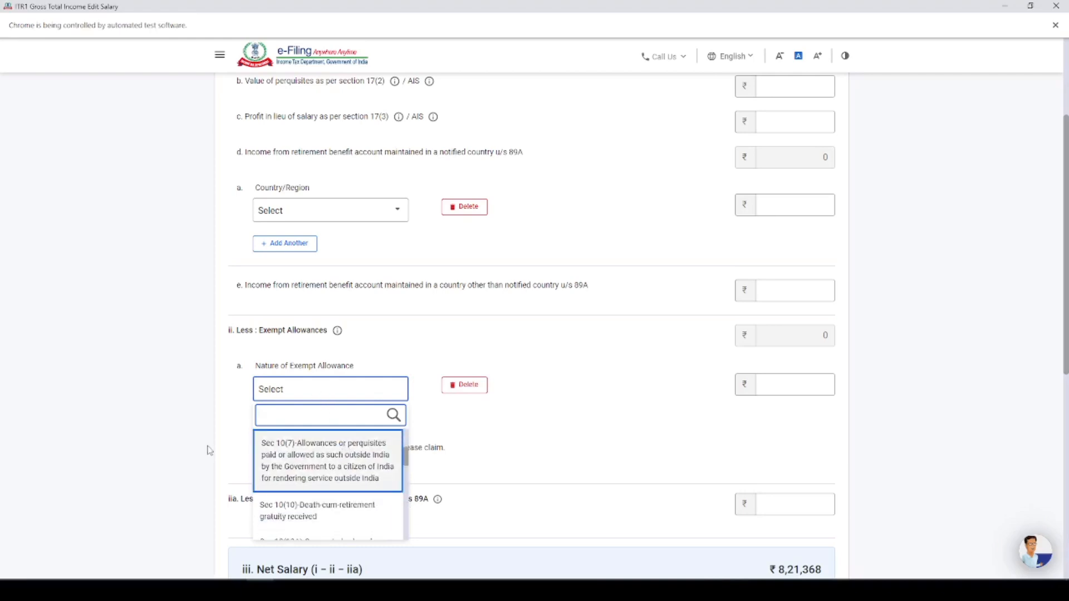
{"action": "type", "text": "hra"}
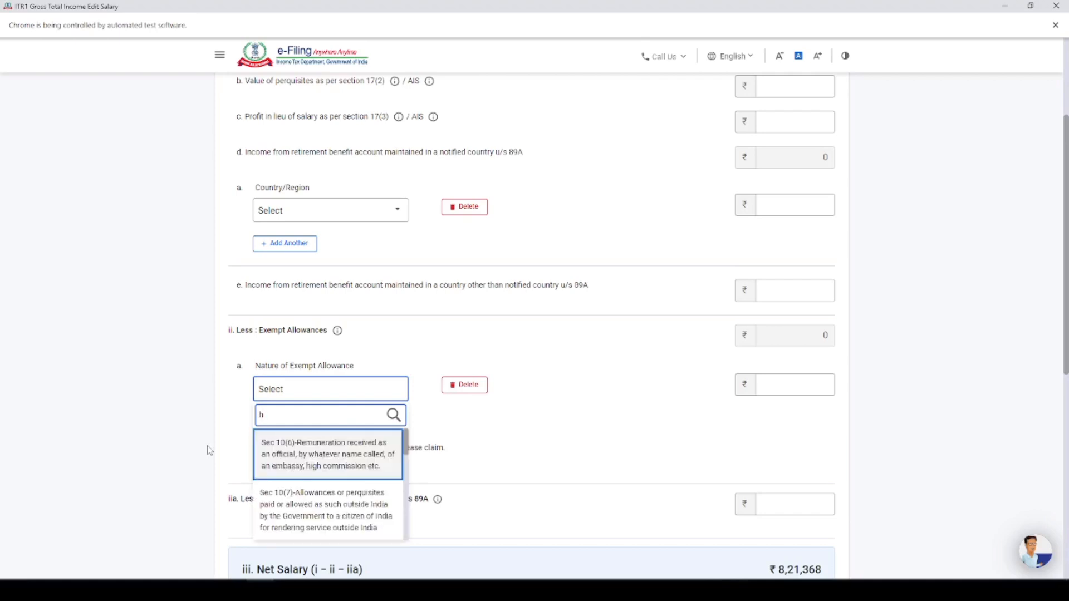
{"action": "key", "text": "BackSpace"}
{"action": "type", "text": "our"}
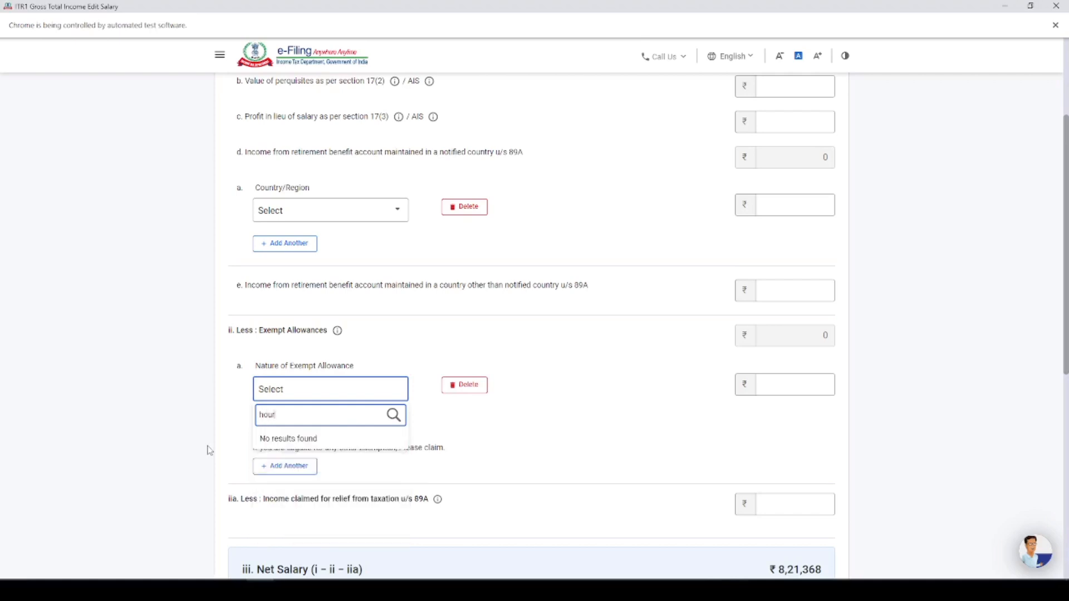
{"action": "key", "text": "BackSpace"}
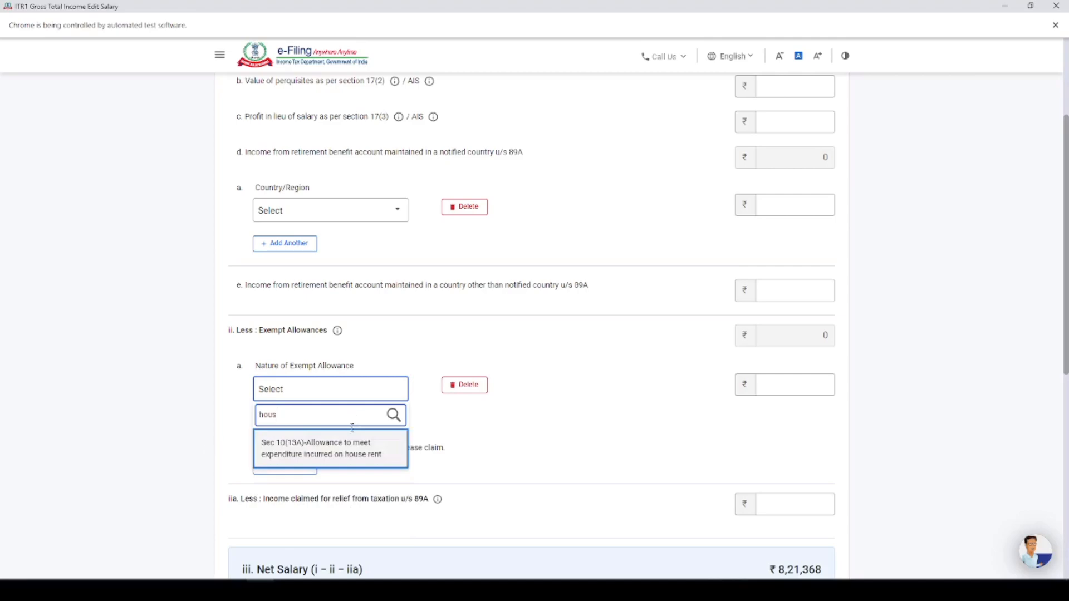
{"action": "left_click", "coordinate": [342, 450]}
Set the house rent allowance amount to 34,326, taken from the section 10 exempt allowance in form 16.jpg
{"action": "left_click", "coordinate": [797, 385]}
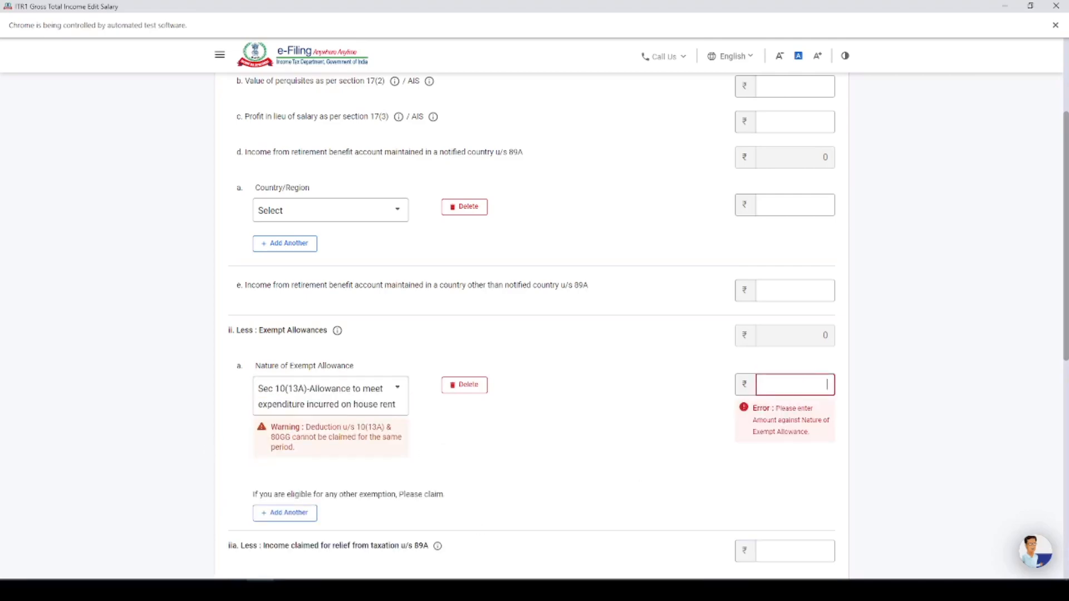
{"action": "key", "text": "alt+Tab"}
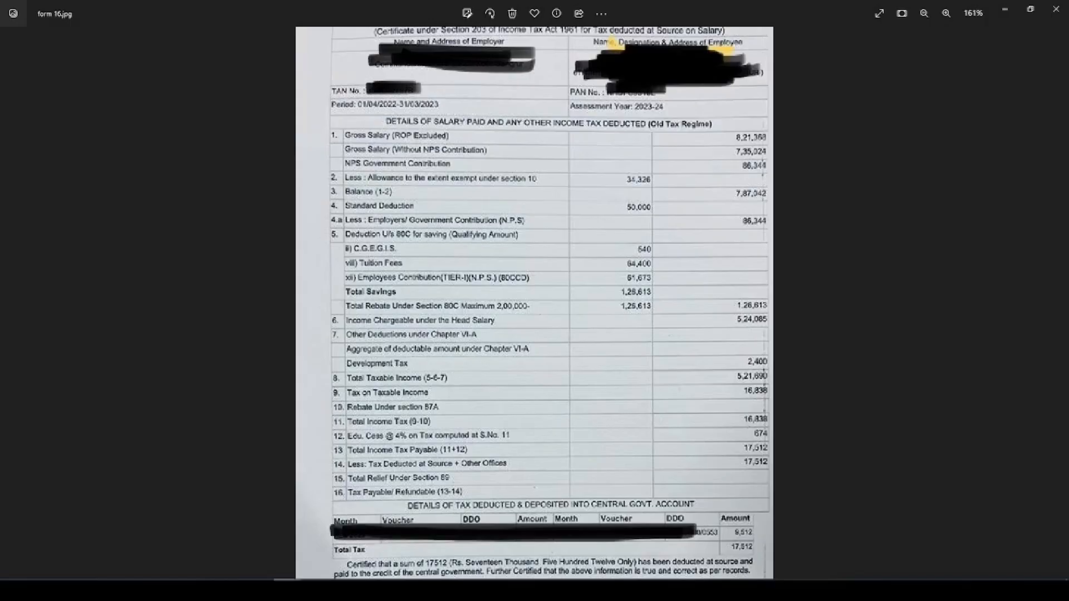
{"action": "key", "text": "alt+Tab"}
{"action": "type", "text": "34326"}
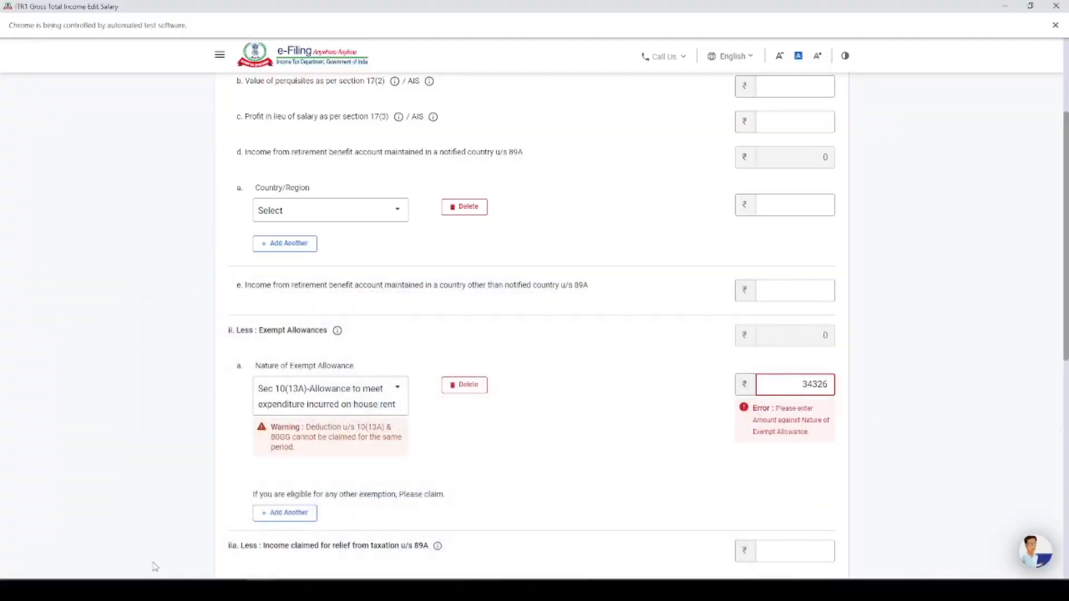
{"action": "left_click", "coordinate": [723, 396]}
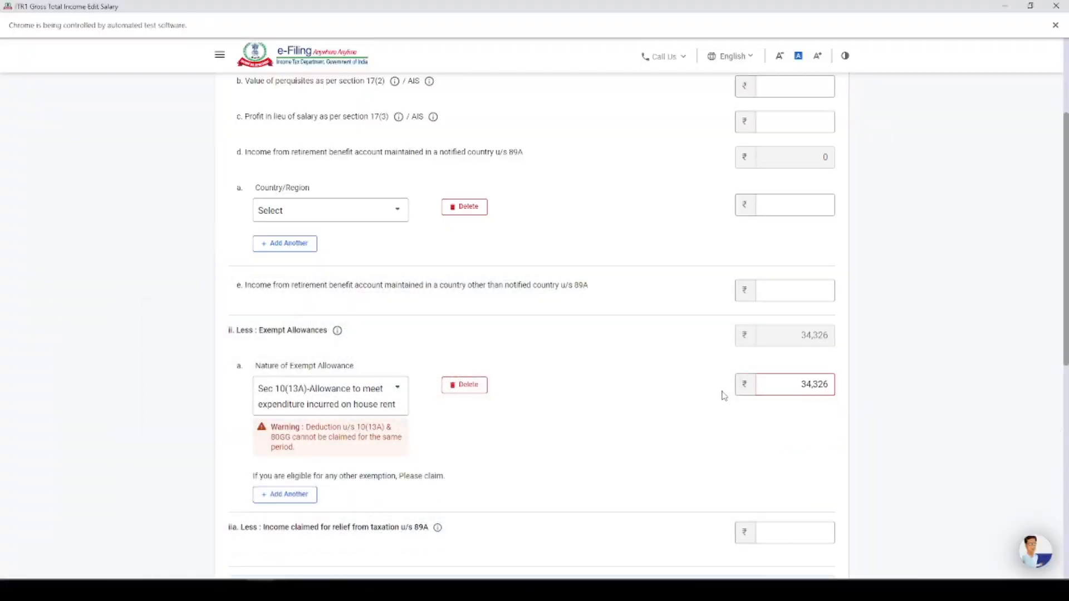
Add a second exempt allowance entry and set its nature to Any Other
{"action": "left_click", "coordinate": [293, 495]}
{"action": "left_click", "coordinate": [295, 501]}
{"action": "scroll", "coordinate": [334, 440], "scroll_direction": "down", "scroll_amount": 5}
{"action": "left_click", "coordinate": [315, 471]}
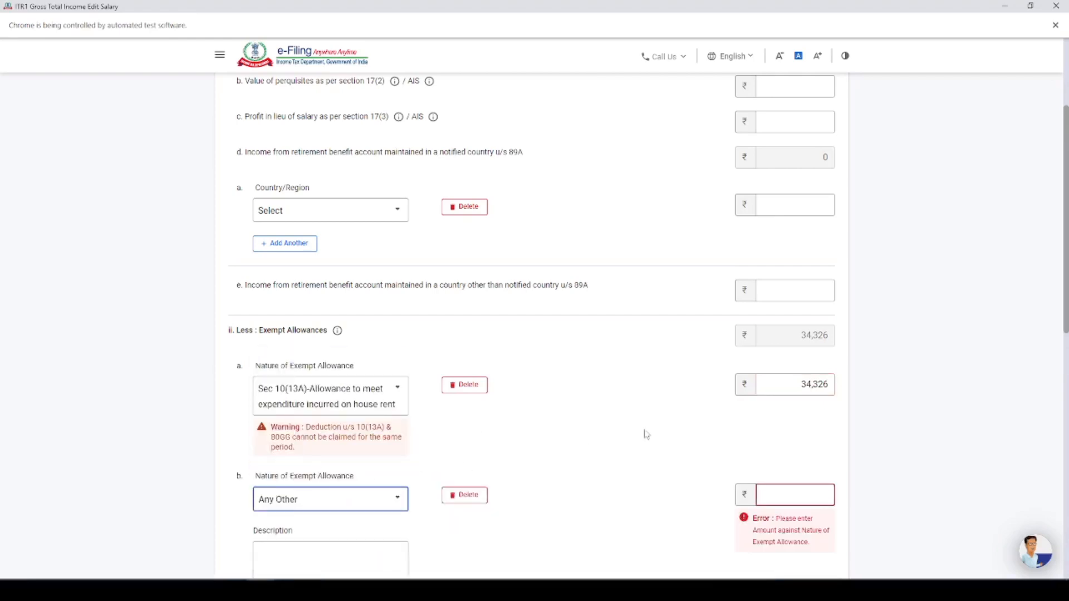
Give the Any Other allowance the 2,400 development tax amount from Form 16 and the description "development tax"
{"action": "scroll", "coordinate": [501, 490], "scroll_direction": "down", "scroll_amount": 2}
{"action": "left_click", "coordinate": [290, 589]}
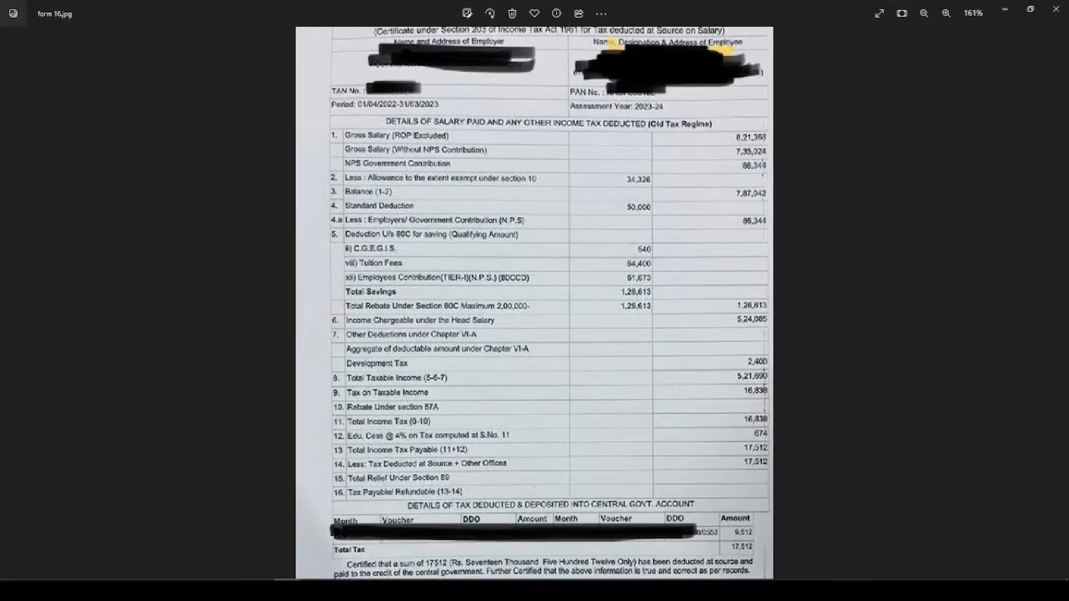
{"action": "key", "text": "alt+Tab"}
{"action": "left_click", "coordinate": [783, 375]}
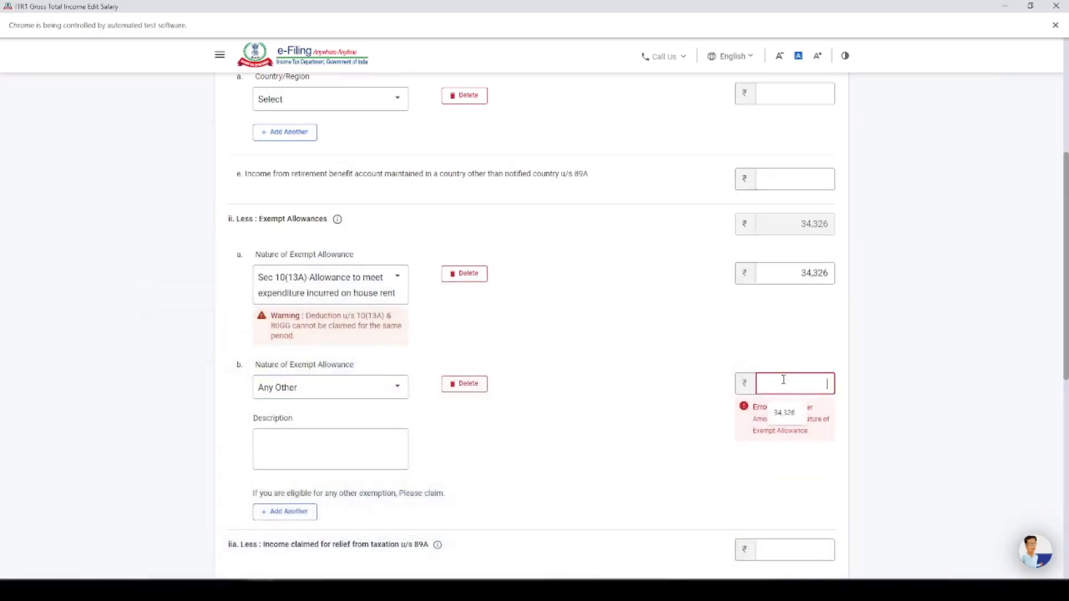
{"action": "type", "text": "2400"}
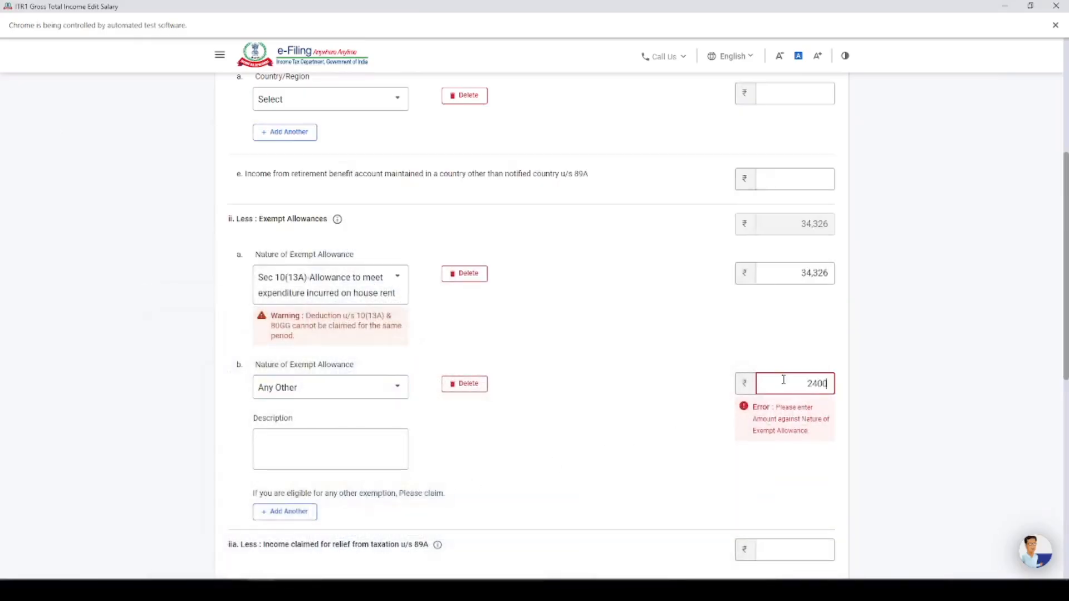
{"action": "left_click", "coordinate": [364, 461]}
{"action": "type", "text": "dd"}
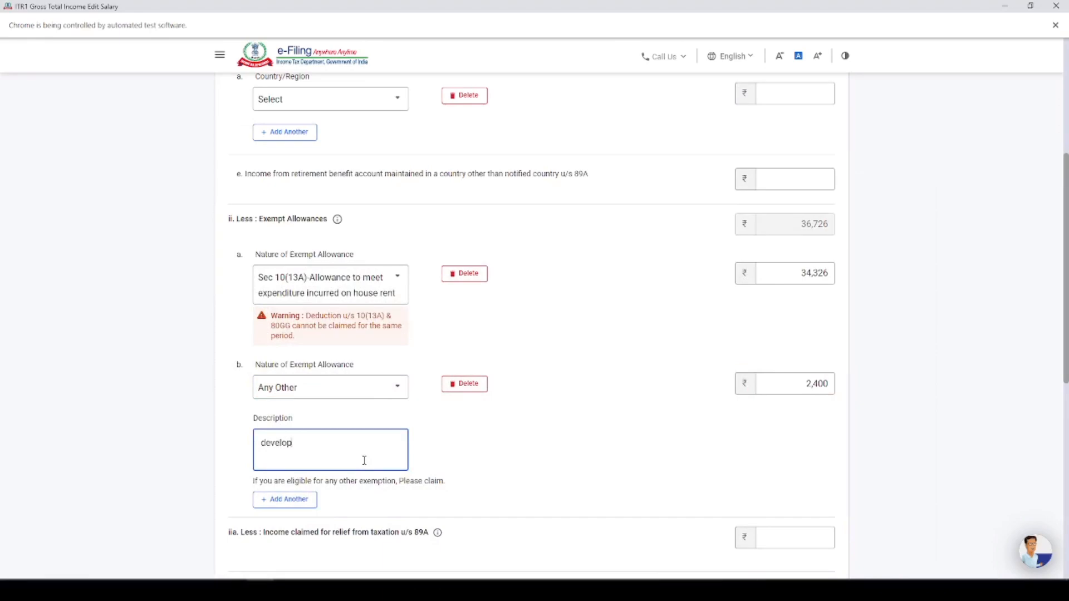
{"action": "left_click", "coordinate": [704, 337]}
Save the edited salary income details, leaving the entertainment allowance and professional tax blank
{"action": "scroll", "coordinate": [704, 337], "scroll_direction": "down", "scroll_amount": 4}
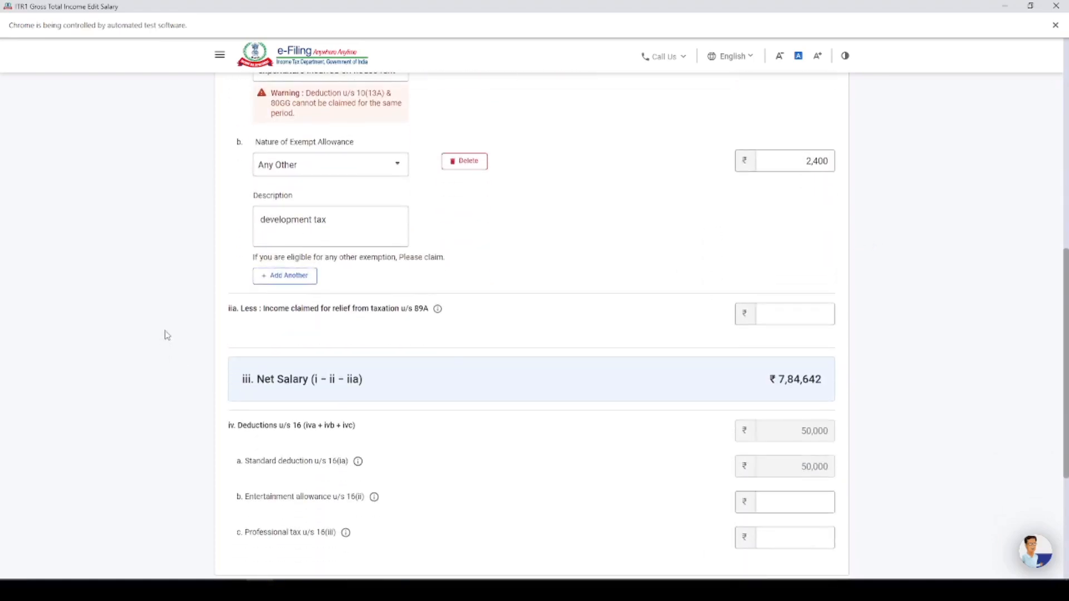
{"action": "scroll", "coordinate": [365, 319], "scroll_direction": "down", "scroll_amount": 3}
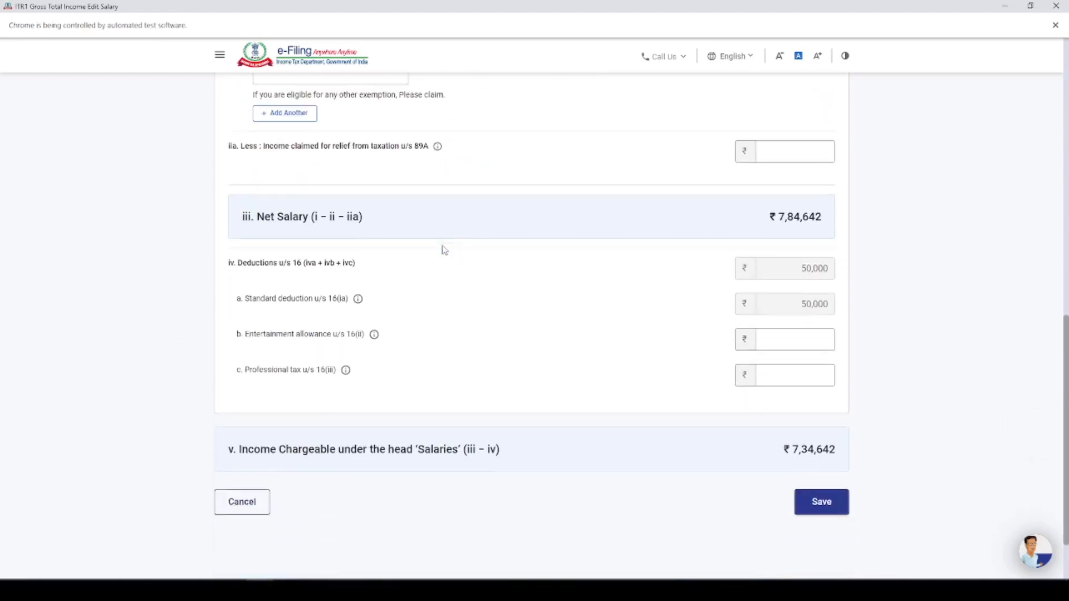
{"action": "scroll", "coordinate": [444, 250], "scroll_direction": "down", "scroll_amount": 2}
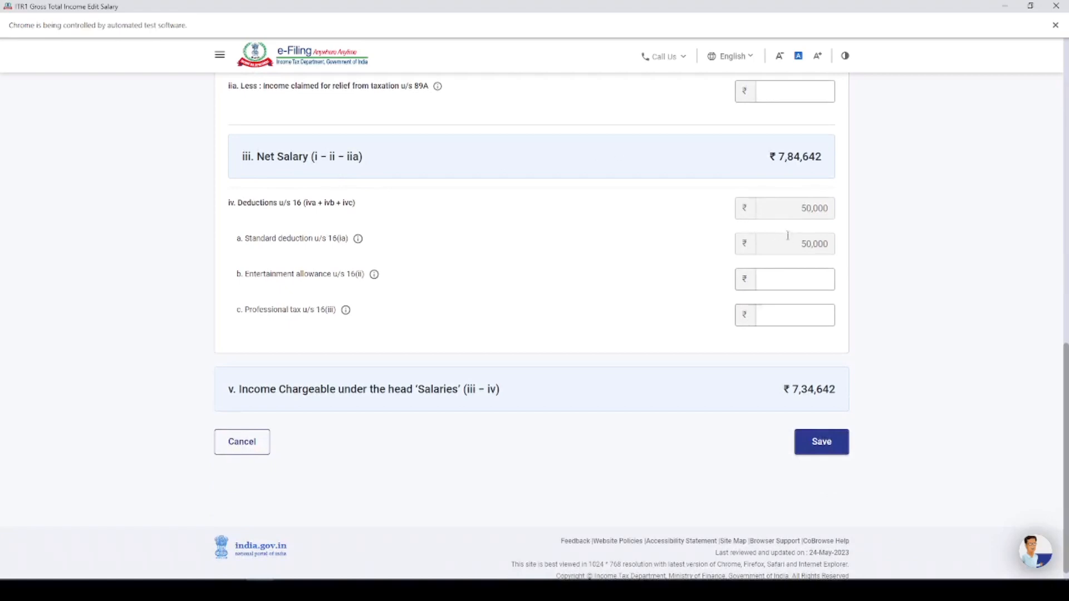
{"action": "left_click", "coordinate": [828, 445]}
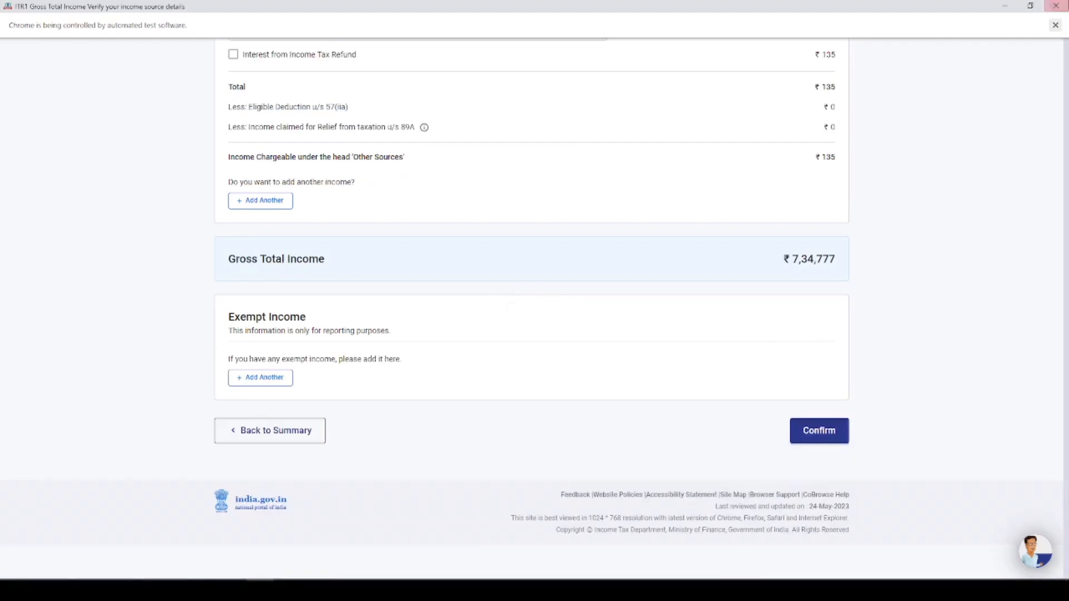
{"action": "scroll", "coordinate": [339, 298], "scroll_direction": "down", "scroll_amount": 3}
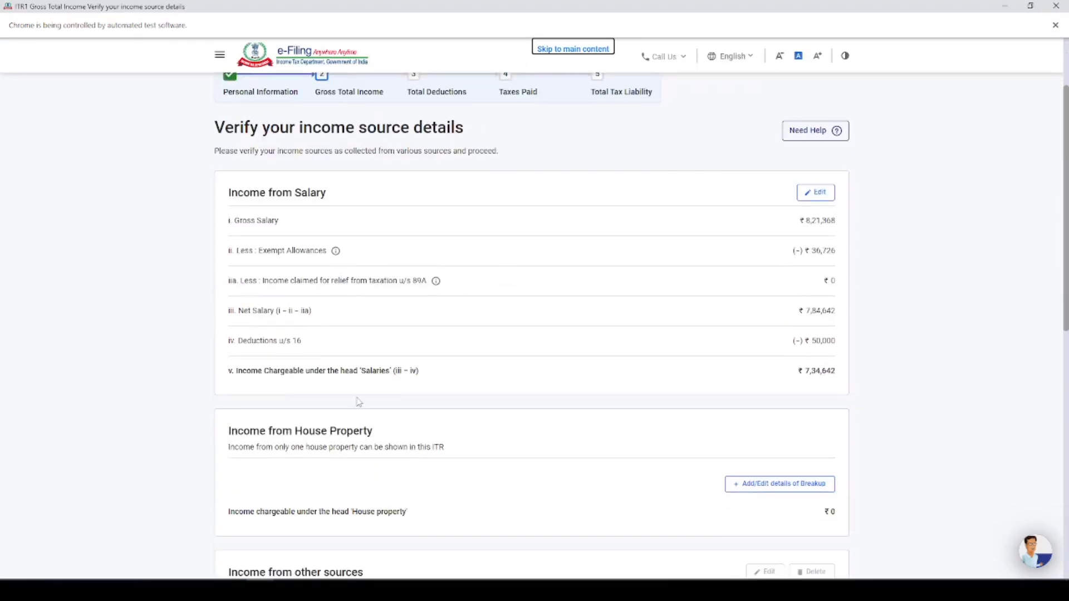
{"action": "scroll", "coordinate": [359, 402], "scroll_direction": "down", "scroll_amount": 1}
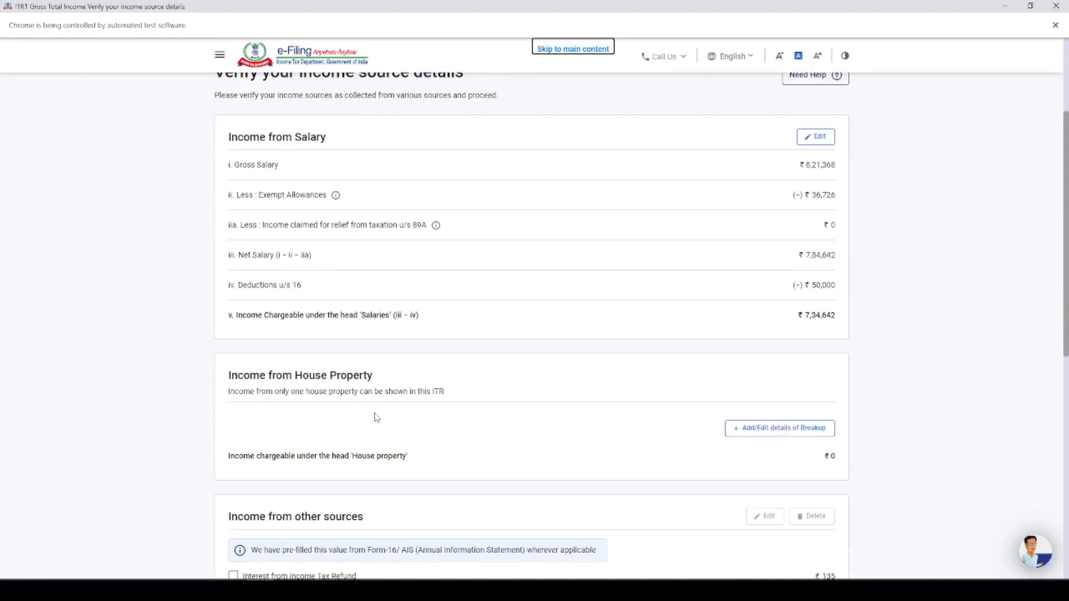
{"action": "left_click", "coordinate": [791, 428]}
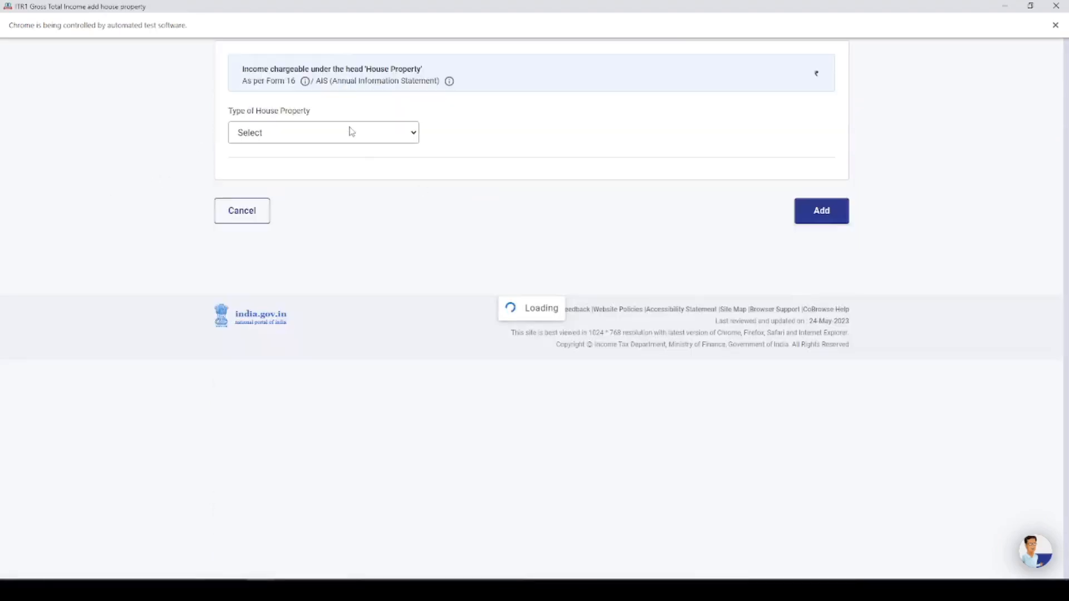
{"action": "left_click", "coordinate": [292, 306]}
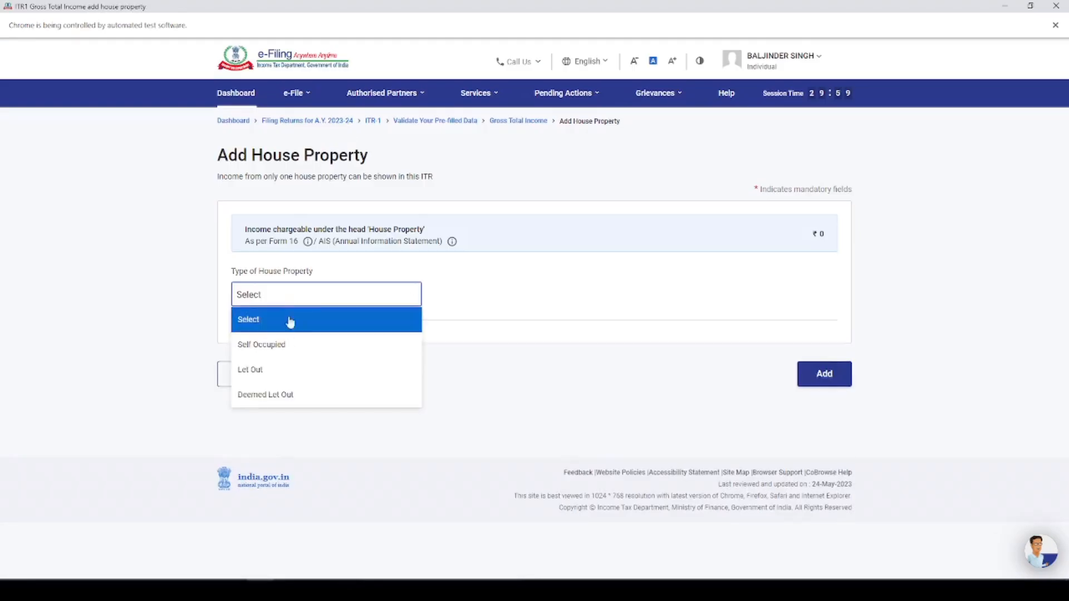
{"action": "left_click", "coordinate": [284, 356]}
{"action": "left_click", "coordinate": [789, 331]}
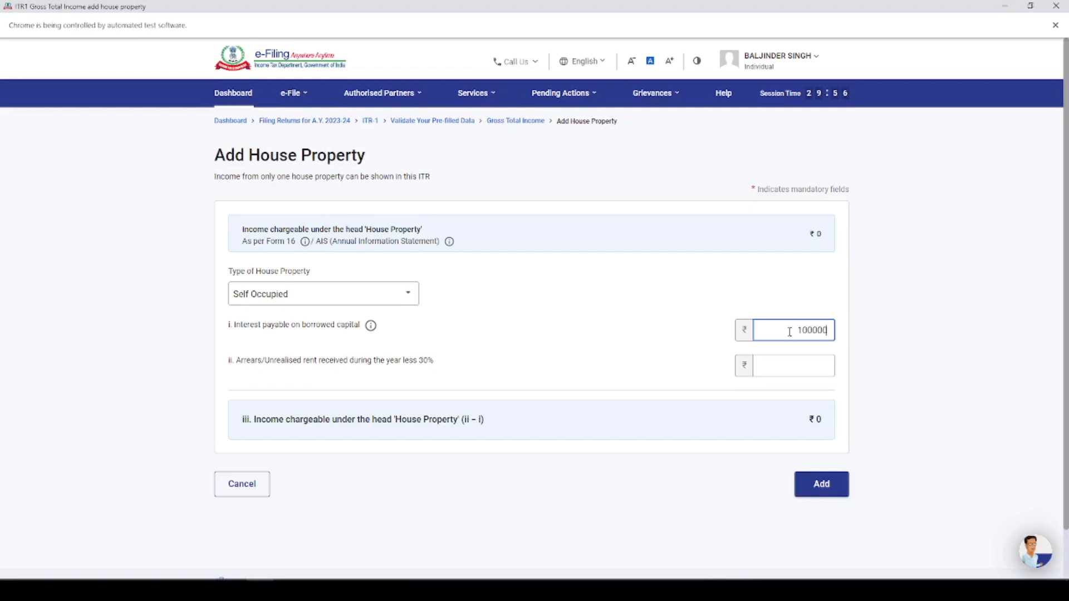
{"action": "key", "text": "BackSpace"}
{"action": "key", "text": "BackSpace"}
{"action": "key", "text": "BackSpace"}
{"action": "key", "text": "BackSpace"}
{"action": "key", "text": "BackSpace"}
{"action": "key", "text": "BackSpace"}
{"action": "left_click", "coordinate": [240, 487]}
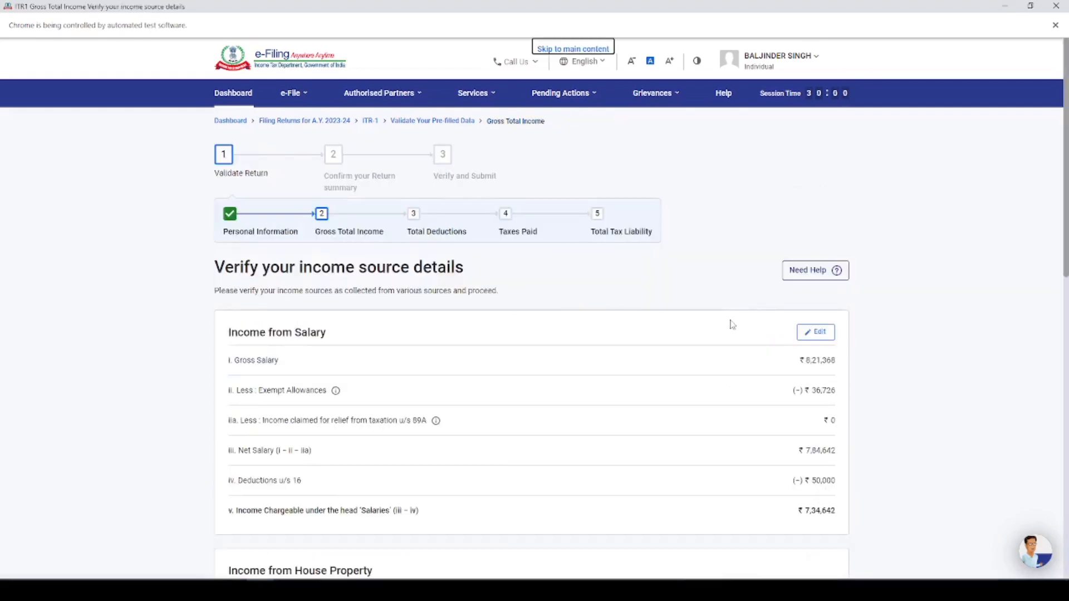
Review the Interest from Income Tax Refund entry and its amount under Income from other sources
{"action": "scroll", "coordinate": [734, 324], "scroll_direction": "down", "scroll_amount": 4}
{"action": "scroll", "coordinate": [734, 325], "scroll_direction": "down", "scroll_amount": 4}
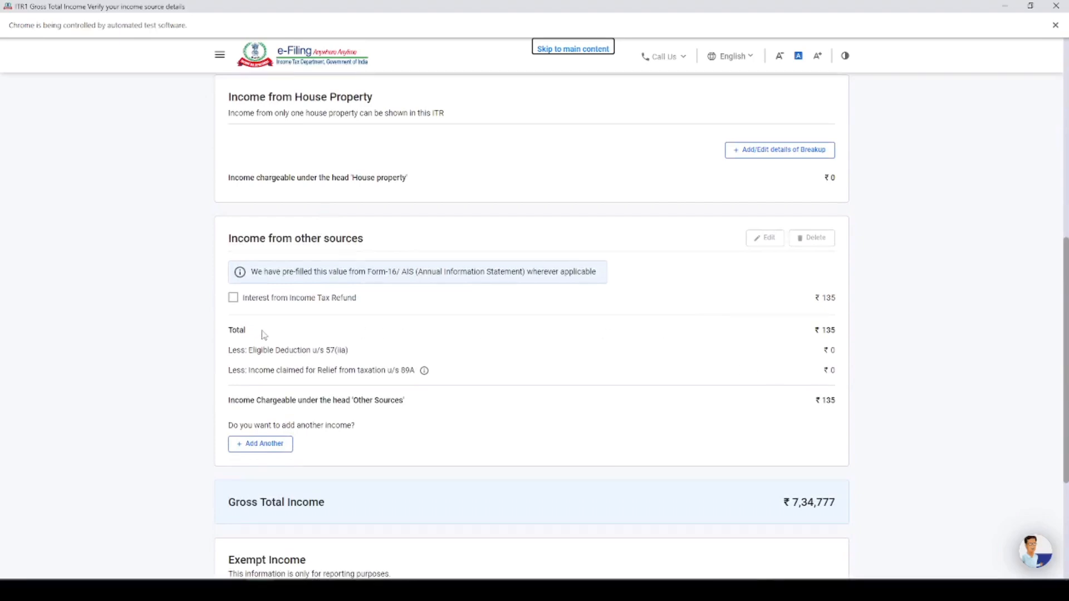
{"action": "left_click_drag", "start_coordinate": [251, 304], "coordinate": [356, 303]}
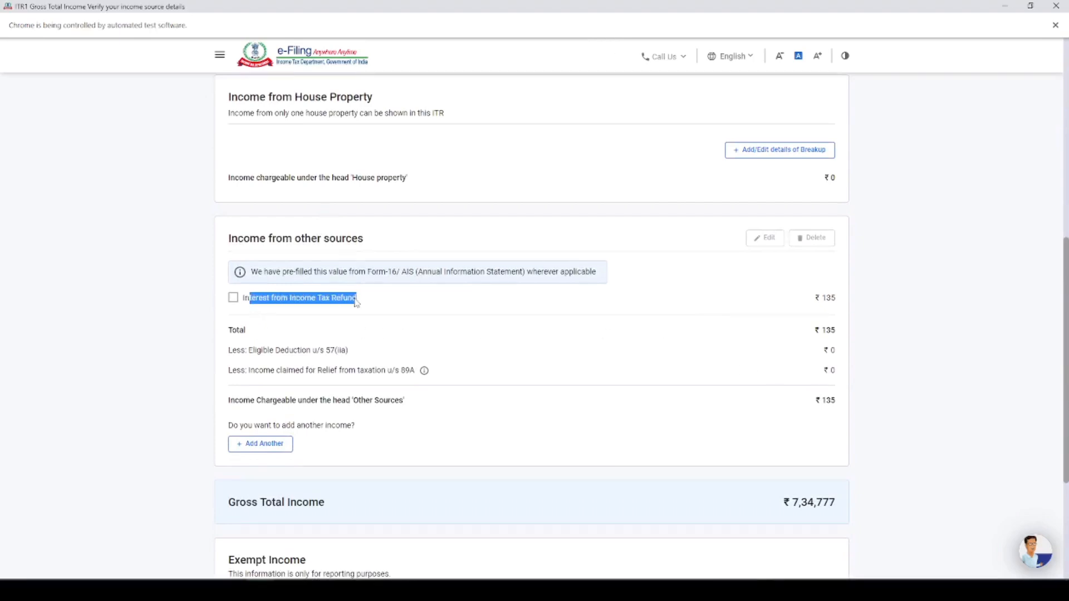
{"action": "left_click", "coordinate": [819, 300]}
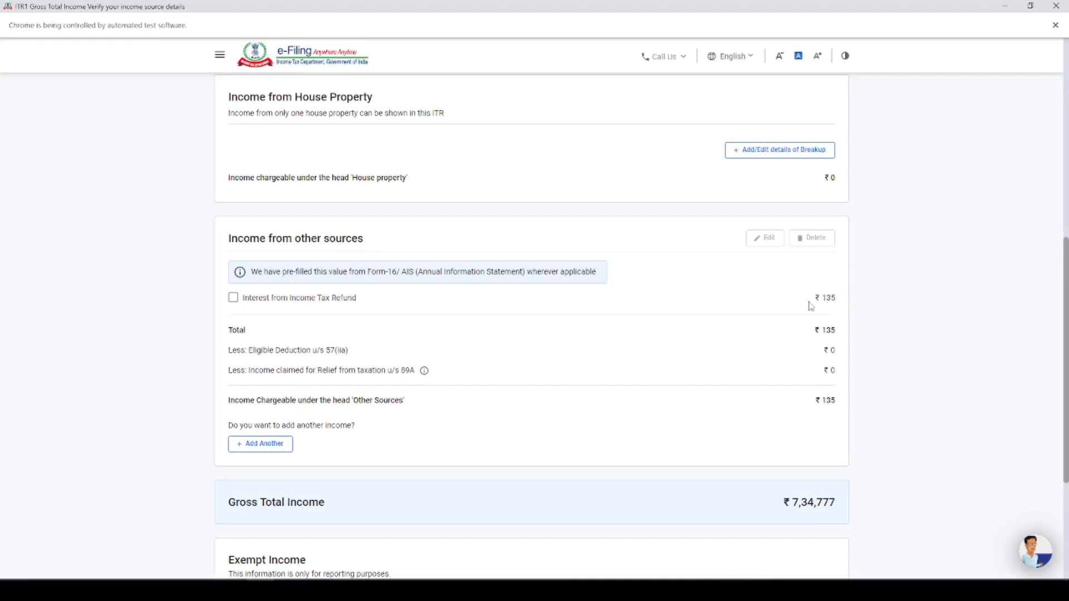
{"action": "scroll", "coordinate": [398, 257], "scroll_direction": "down", "scroll_amount": 2}
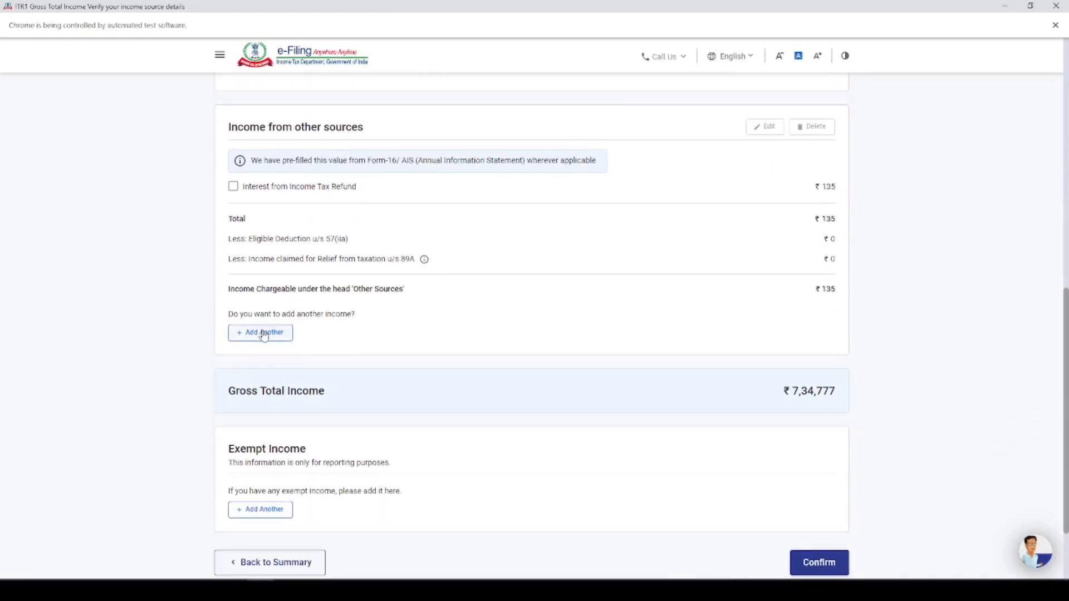
{"action": "scroll", "coordinate": [398, 327], "scroll_direction": "down", "scroll_amount": 2}
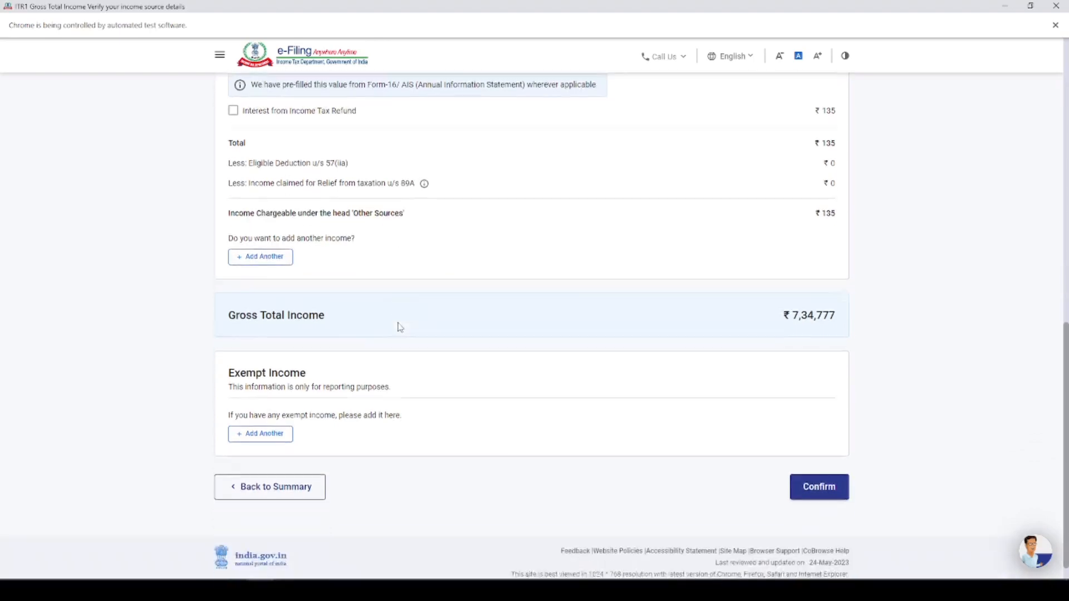
{"action": "left_click", "coordinate": [279, 416]}
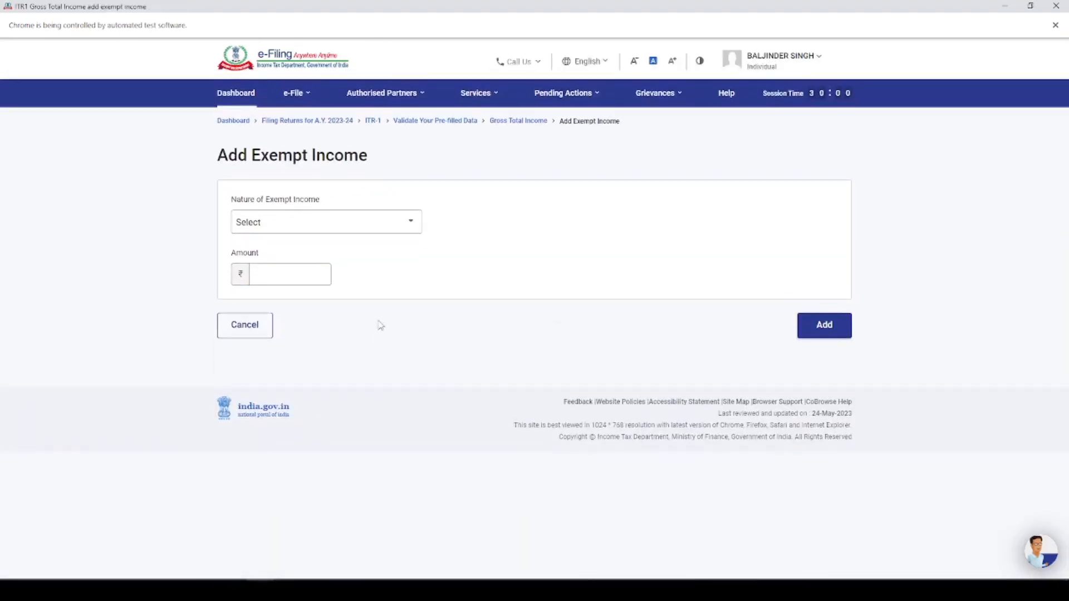
{"action": "left_click", "coordinate": [362, 223]}
{"action": "scroll", "coordinate": [359, 302], "scroll_direction": "down", "scroll_amount": 10}
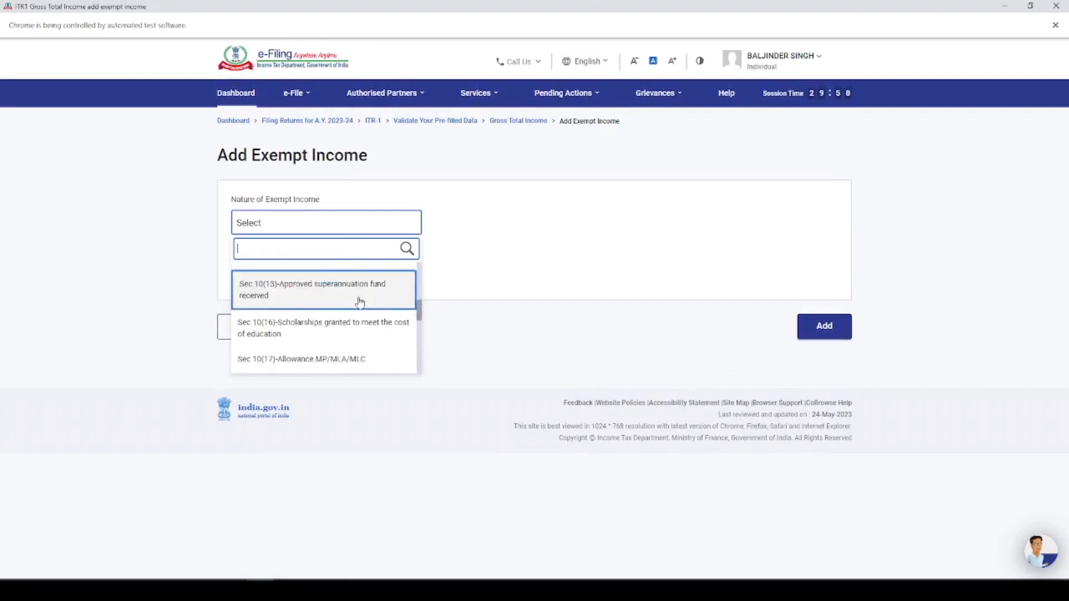
{"action": "scroll", "coordinate": [360, 303], "scroll_direction": "down", "scroll_amount": 1}
{"action": "left_click", "coordinate": [527, 361]}
{"action": "left_click", "coordinate": [250, 328]}
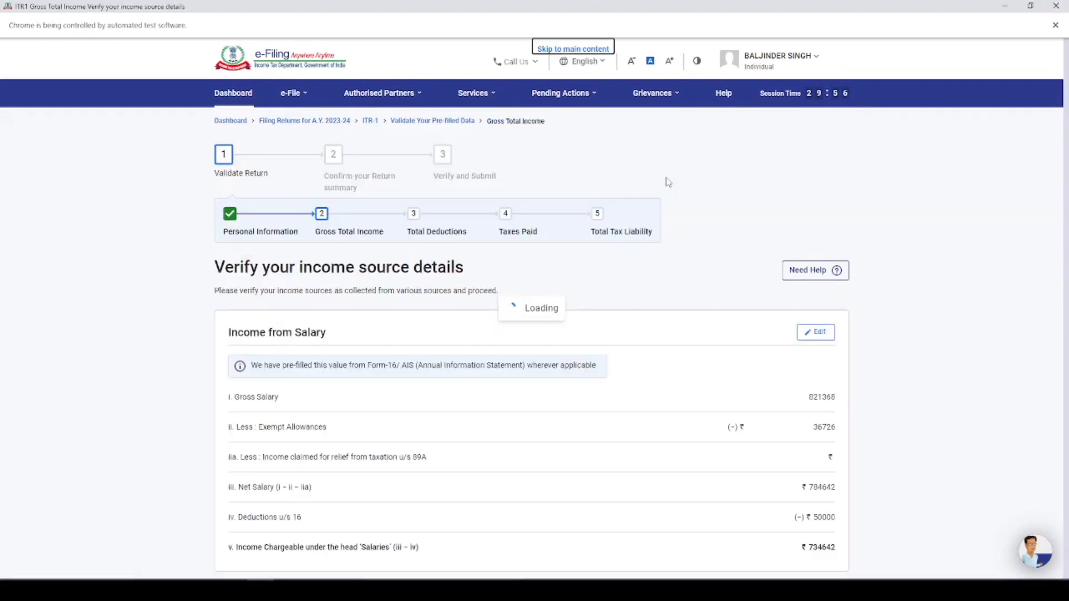
Confirm the income source details to complete the Gross Total Income section
{"action": "scroll", "coordinate": [616, 347], "scroll_direction": "down", "scroll_amount": 6}
{"action": "scroll", "coordinate": [717, 382], "scroll_direction": "down", "scroll_amount": 4}
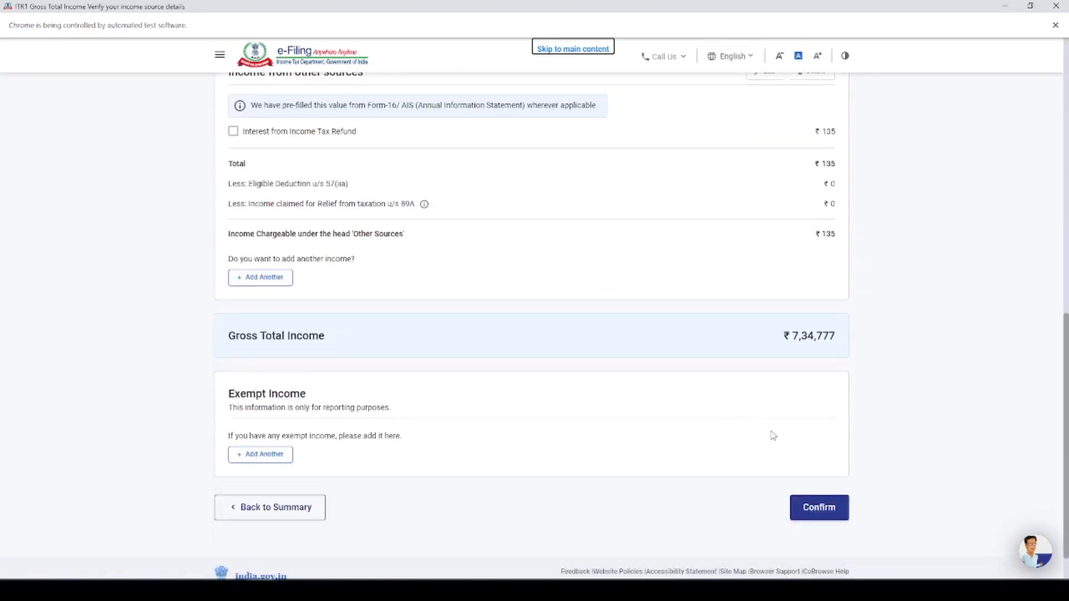
{"action": "left_click", "coordinate": [816, 507]}
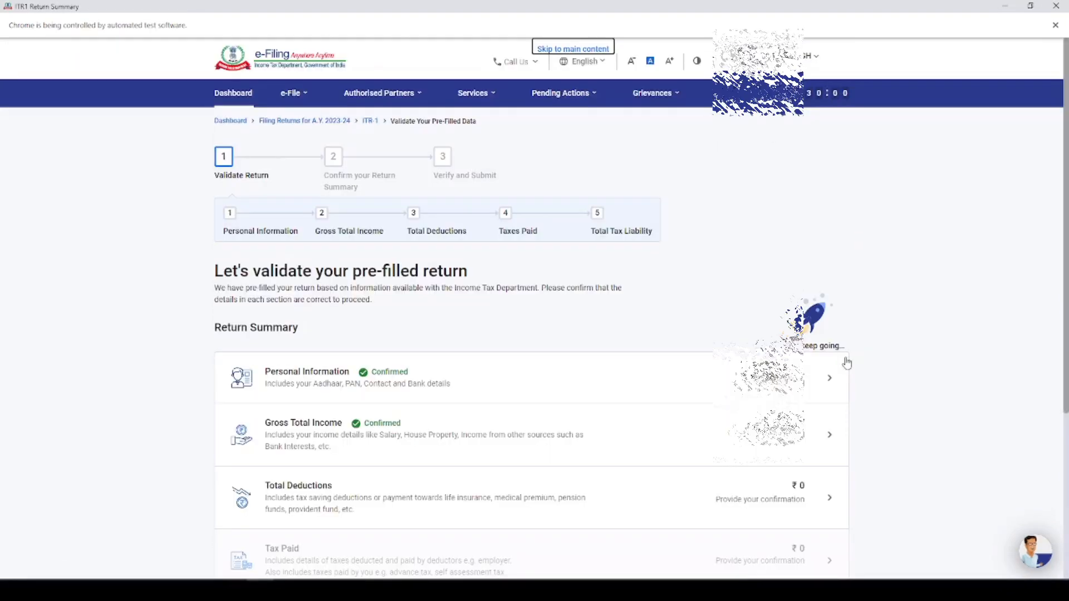
Open the Total Deductions section and answer Yes to the Section 80C deduction question
{"action": "scroll", "coordinate": [546, 332], "scroll_direction": "down", "scroll_amount": 4}
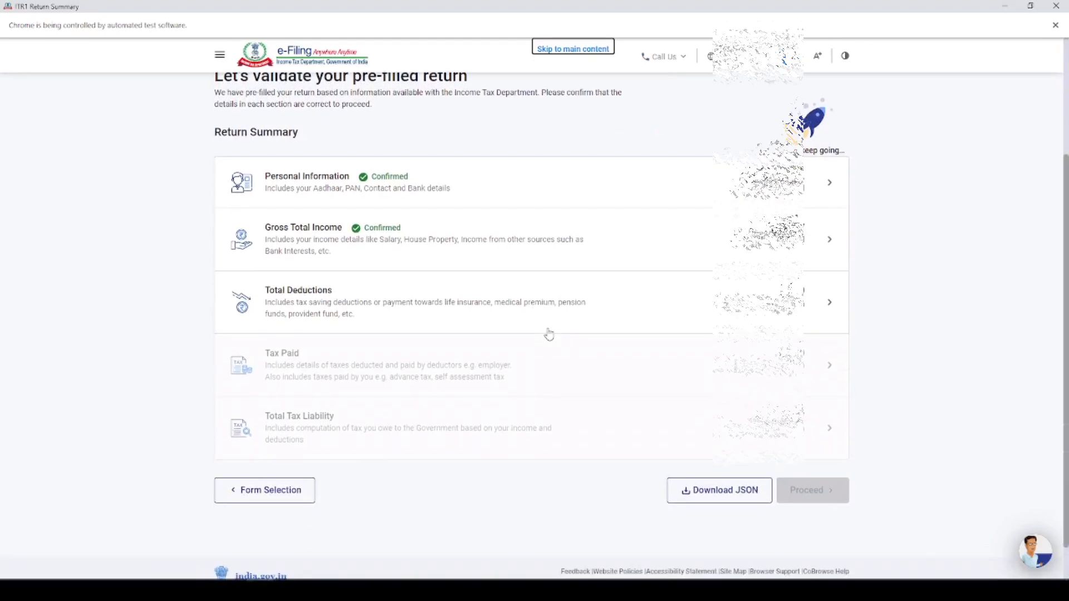
{"action": "left_click", "coordinate": [341, 306]}
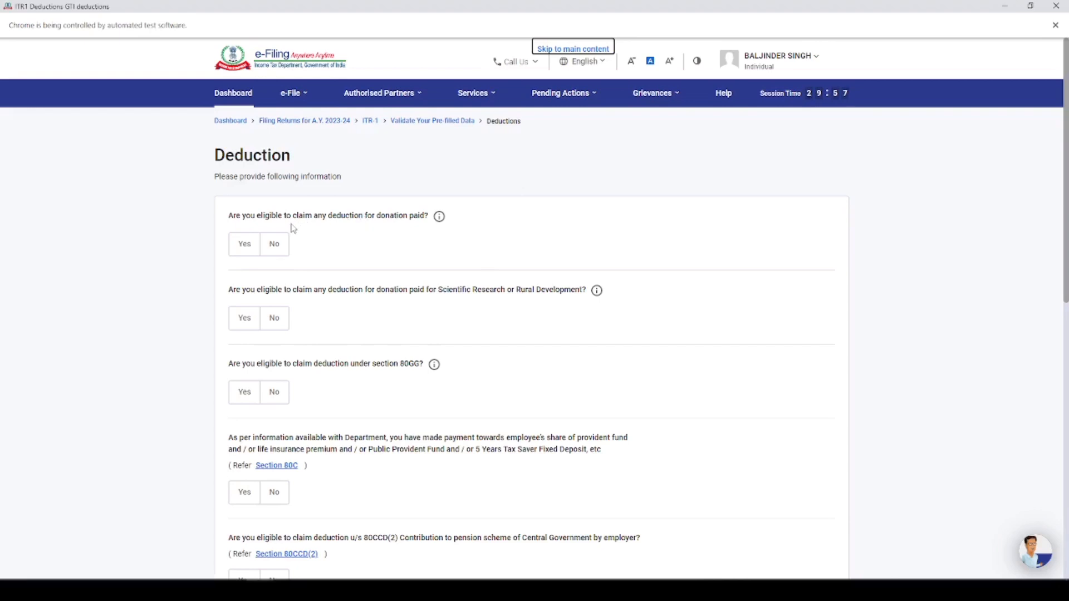
{"action": "scroll", "coordinate": [429, 276], "scroll_direction": "down", "scroll_amount": 3}
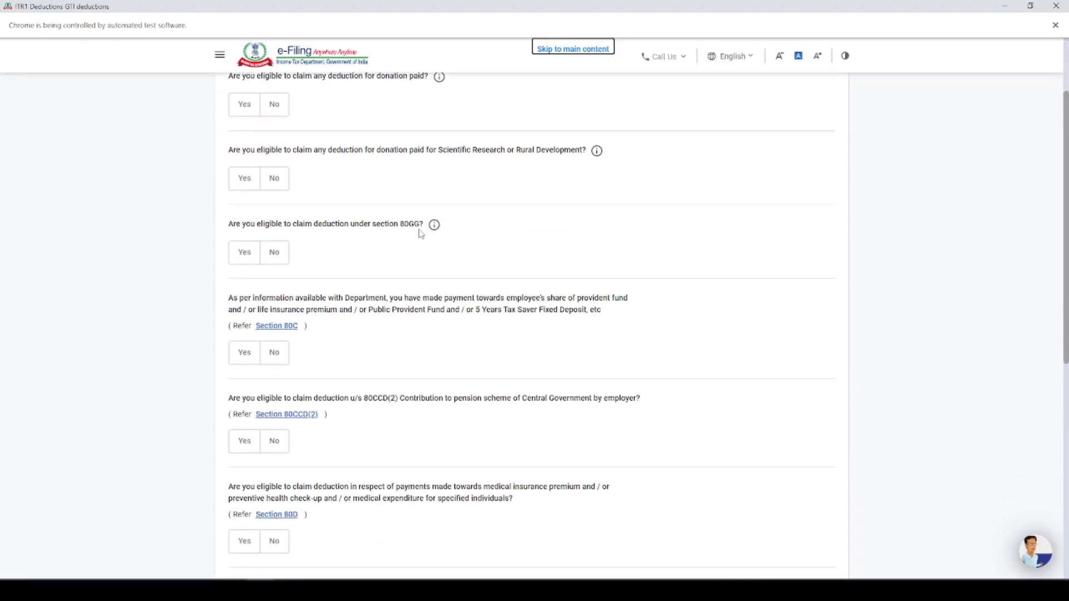
{"action": "scroll", "coordinate": [415, 233], "scroll_direction": "down", "scroll_amount": 2}
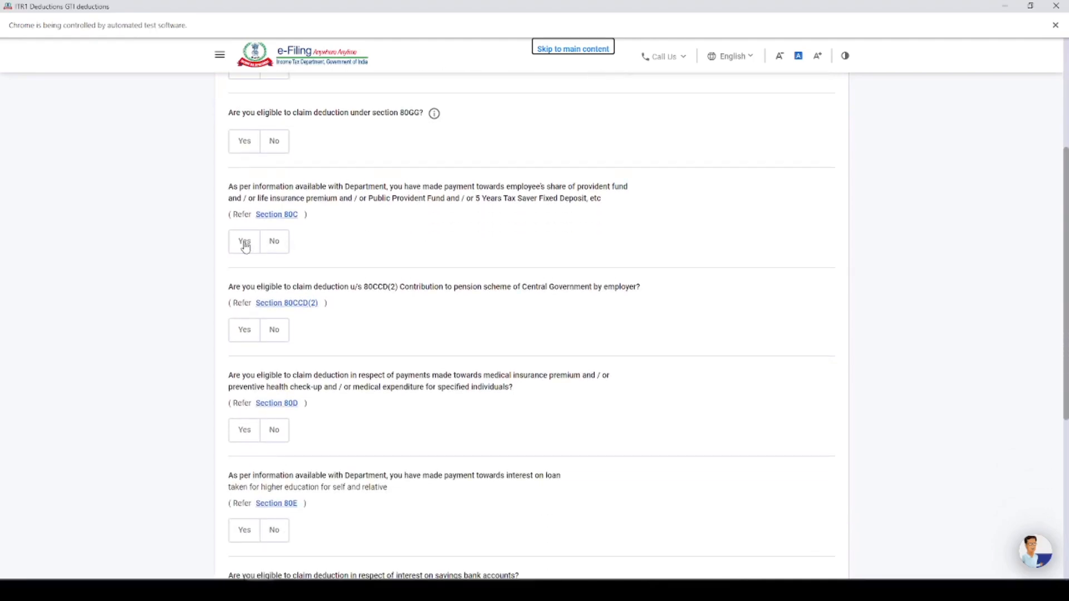
{"action": "left_click", "coordinate": [246, 248]}
{"action": "left_click", "coordinate": [287, 292]}
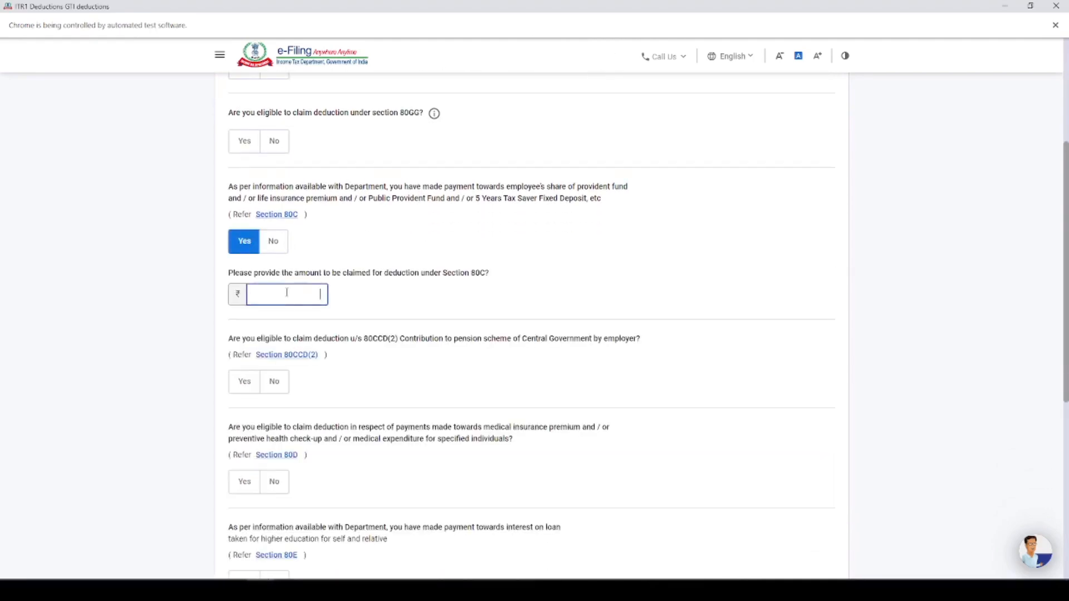
Switch to form 16.jpg and add up its 80C savings in Calculator: 540 + 64,400 + 61,673
{"action": "left_click", "coordinate": [287, 589]}
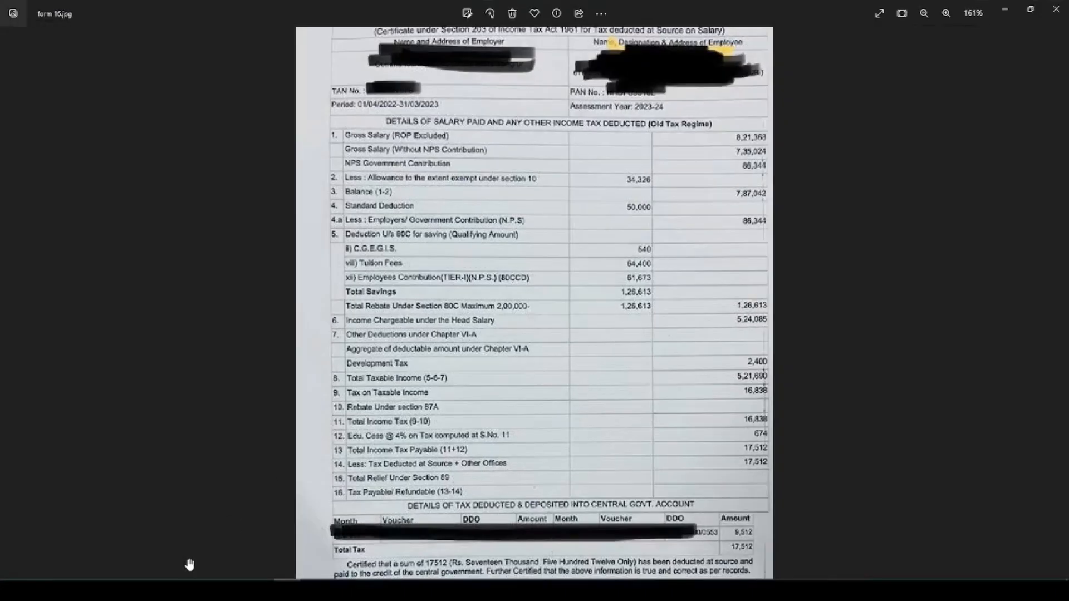
{"action": "left_click", "coordinate": [42, 589]}
{"action": "key", "text": "Escape"}
{"action": "type", "text": "540 + "}
{"action": "type", "text": "646"}
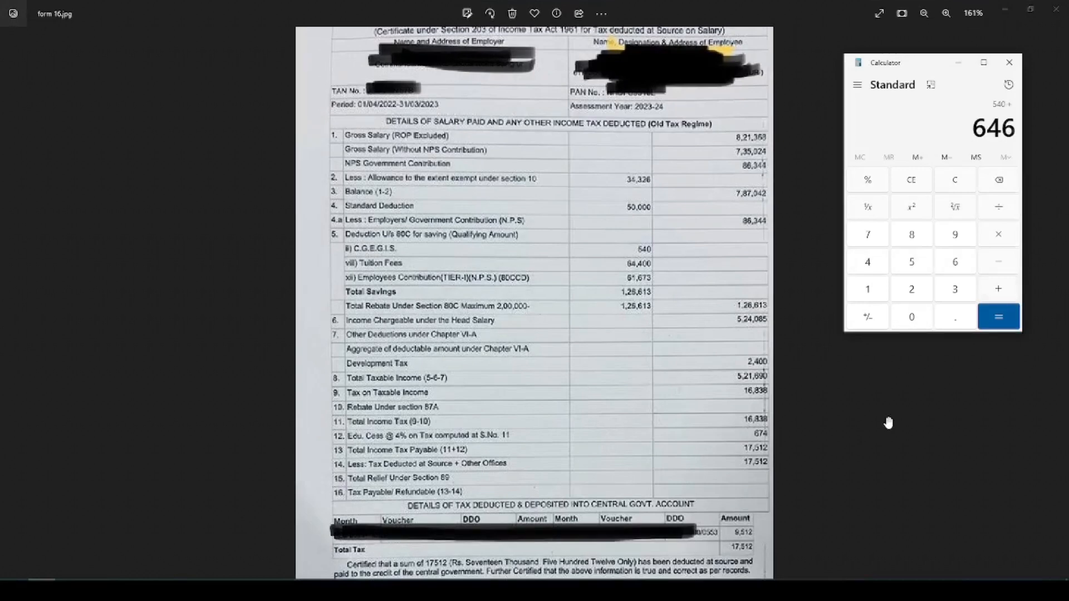
{"action": "key", "text": "BackSpace"}
{"action": "type", "text": "400+61673+"}
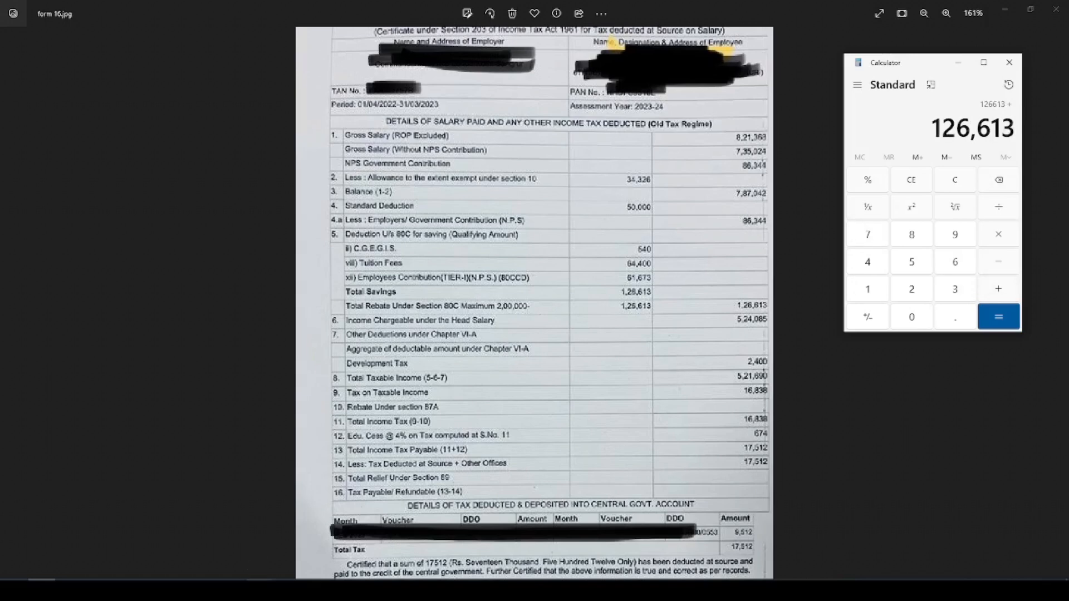
Return to the e-Filing deductions page and set the Section 80C deduction amount to 1,26,613
{"action": "left_click", "coordinate": [261, 590]}
{"action": "type", "text": "126613"}
{"action": "left_click", "coordinate": [445, 295]}
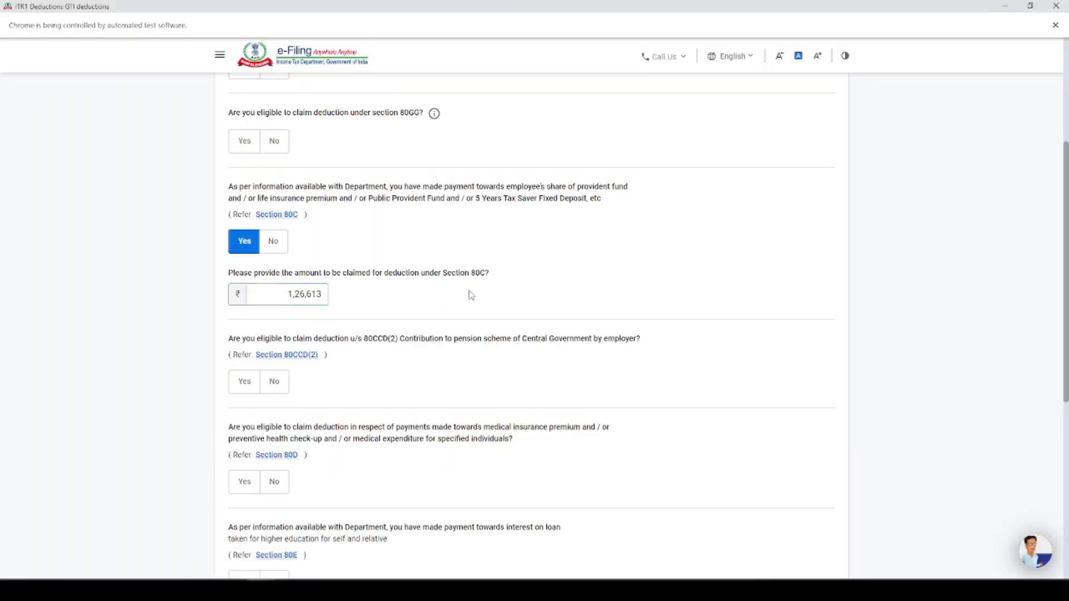
Claim the Section 80CCD(2) deduction and set the employer's pension scheme contribution to 86,344, taken from form 16.jpg
{"action": "scroll", "coordinate": [311, 315], "scroll_direction": "down", "scroll_amount": 1}
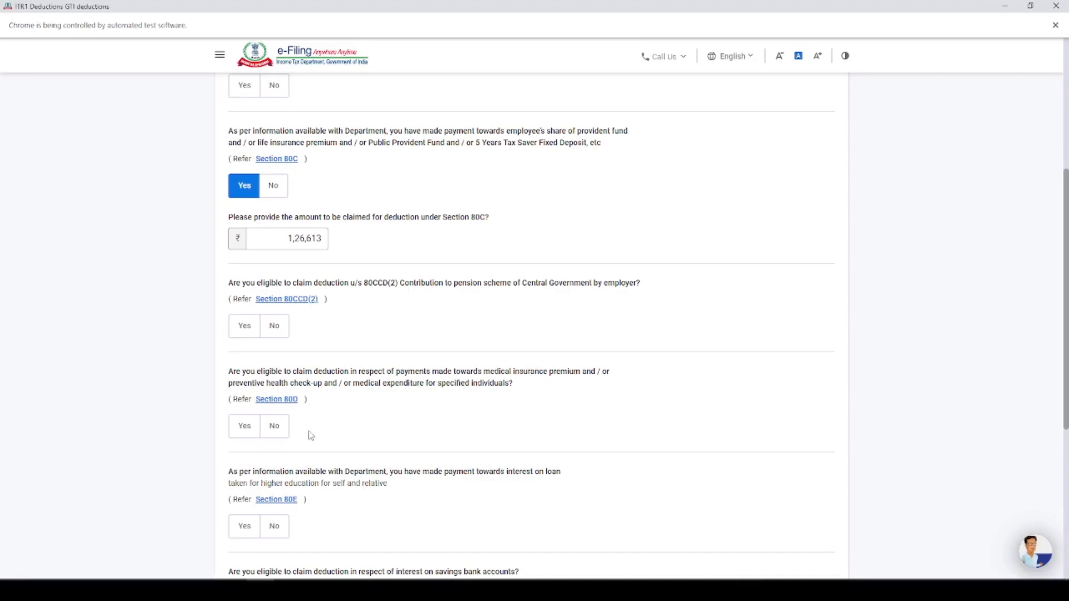
{"action": "key", "text": "alt+Tab"}
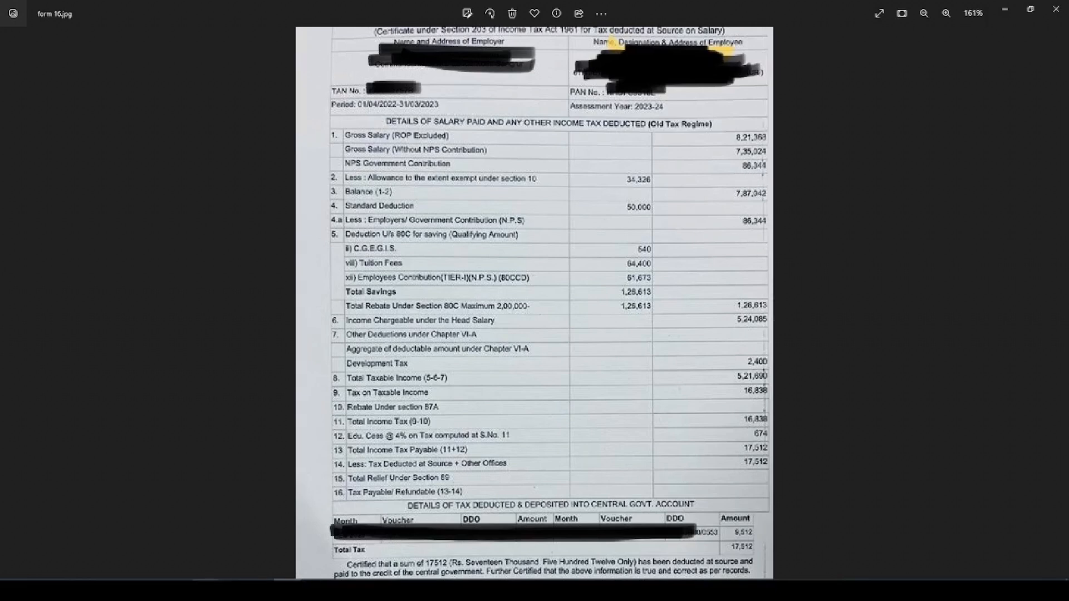
{"action": "mouse_move", "coordinate": [239, 590]}
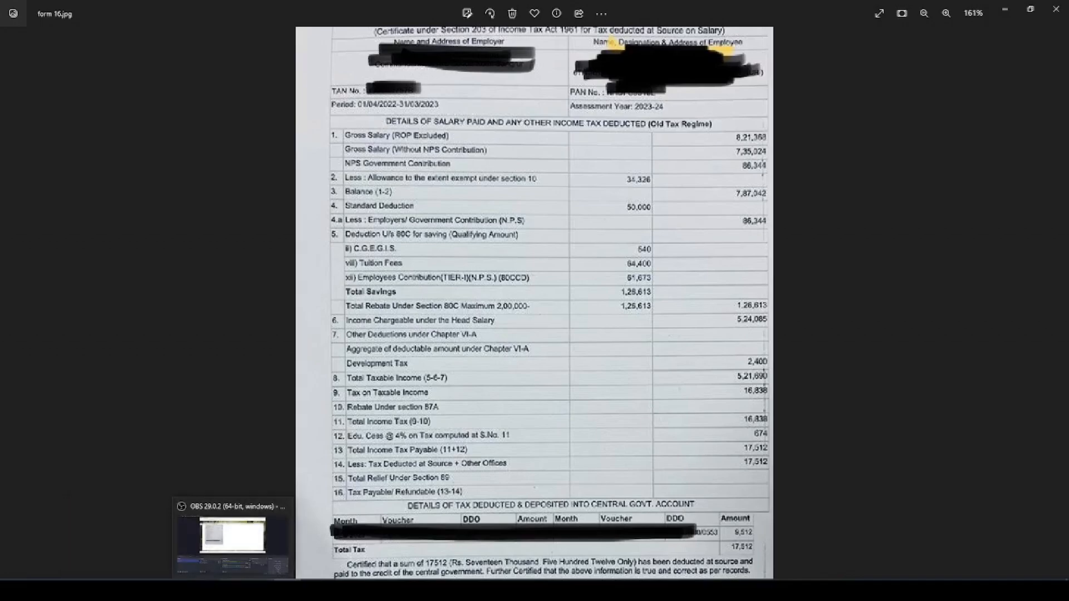
{"action": "left_click", "coordinate": [239, 543]}
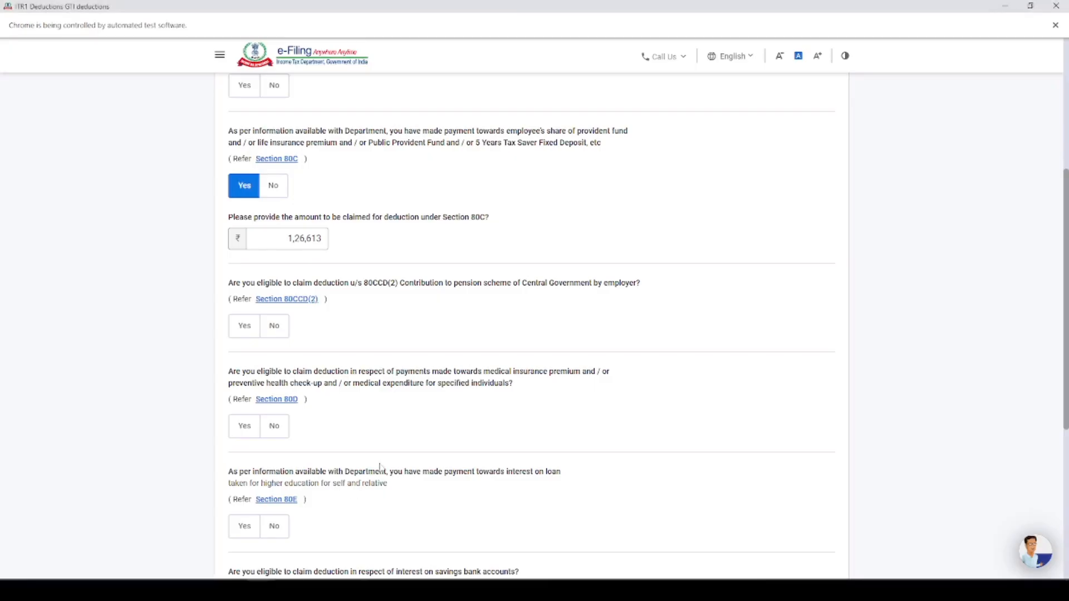
{"action": "left_click", "coordinate": [243, 328]}
{"action": "left_click", "coordinate": [274, 377]}
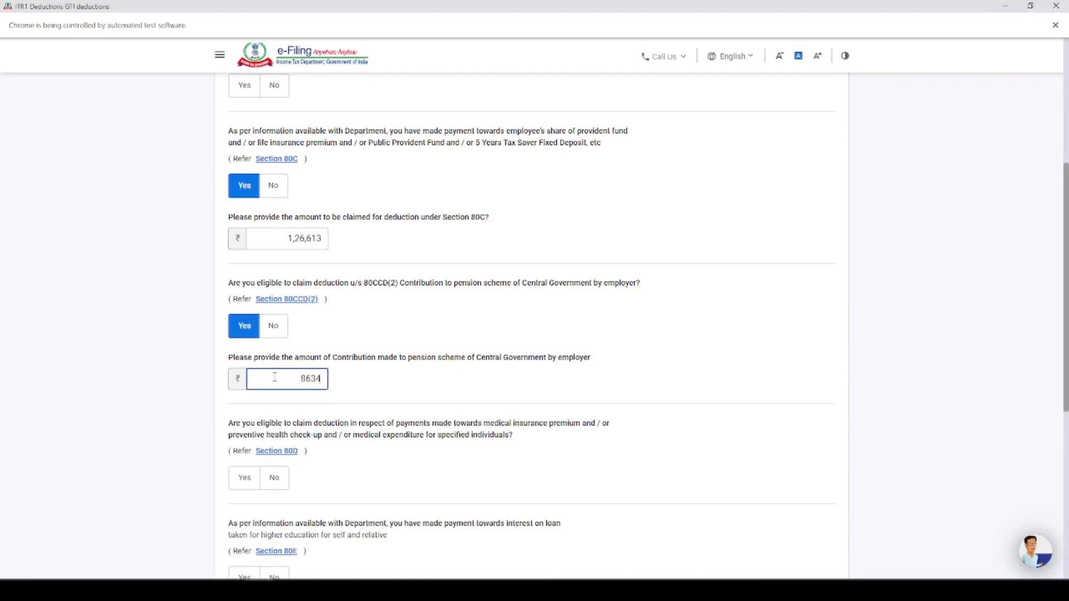
{"action": "left_click", "coordinate": [456, 324]}
{"action": "scroll", "coordinate": [456, 324], "scroll_direction": "down", "scroll_amount": 2}
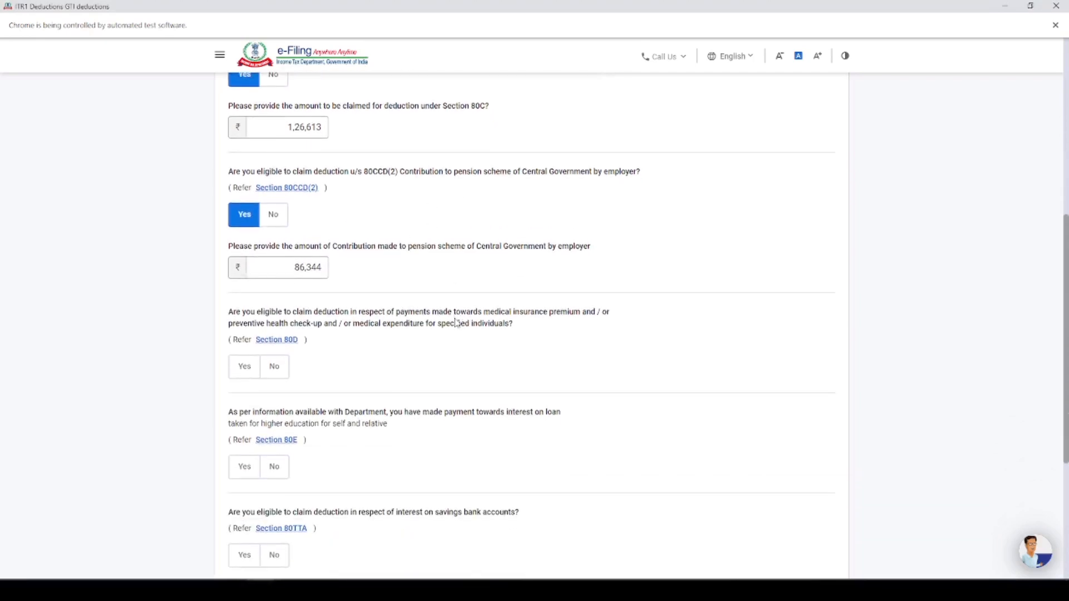
Answer No to the Section 80D deduction question, leave the remaining deduction questions unanswered, and continue to the deductions verification page
{"action": "left_click", "coordinate": [244, 373]}
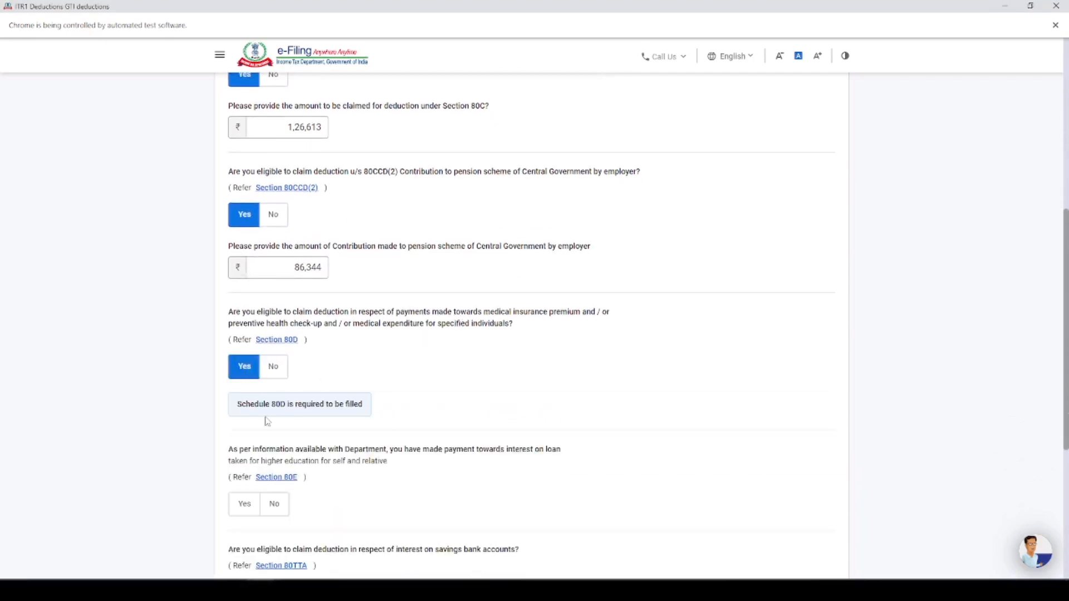
{"action": "scroll", "coordinate": [347, 349], "scroll_direction": "down", "scroll_amount": 1}
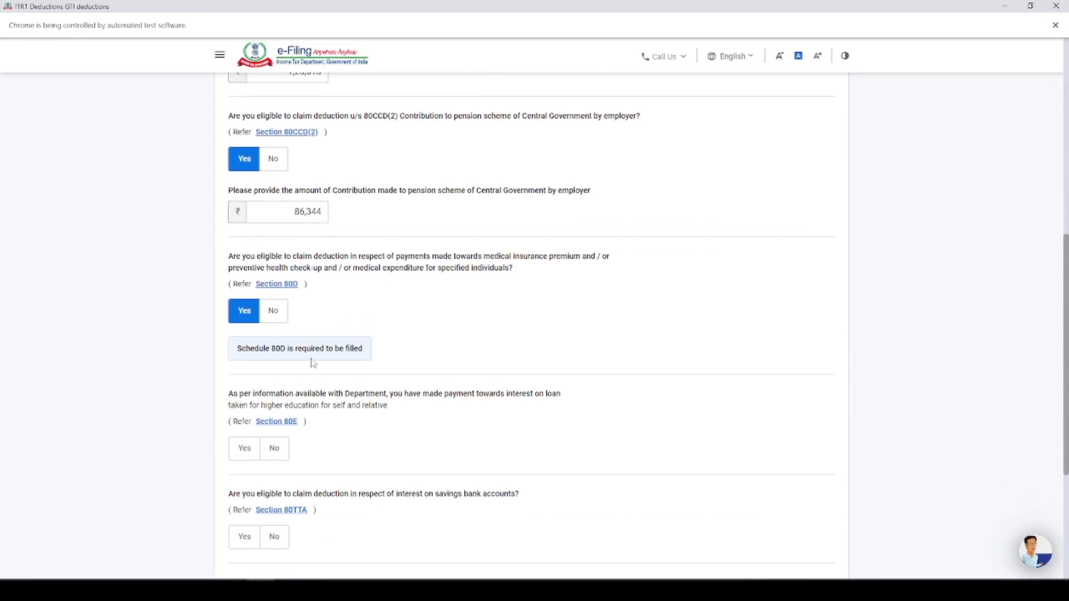
{"action": "left_click", "coordinate": [273, 311]}
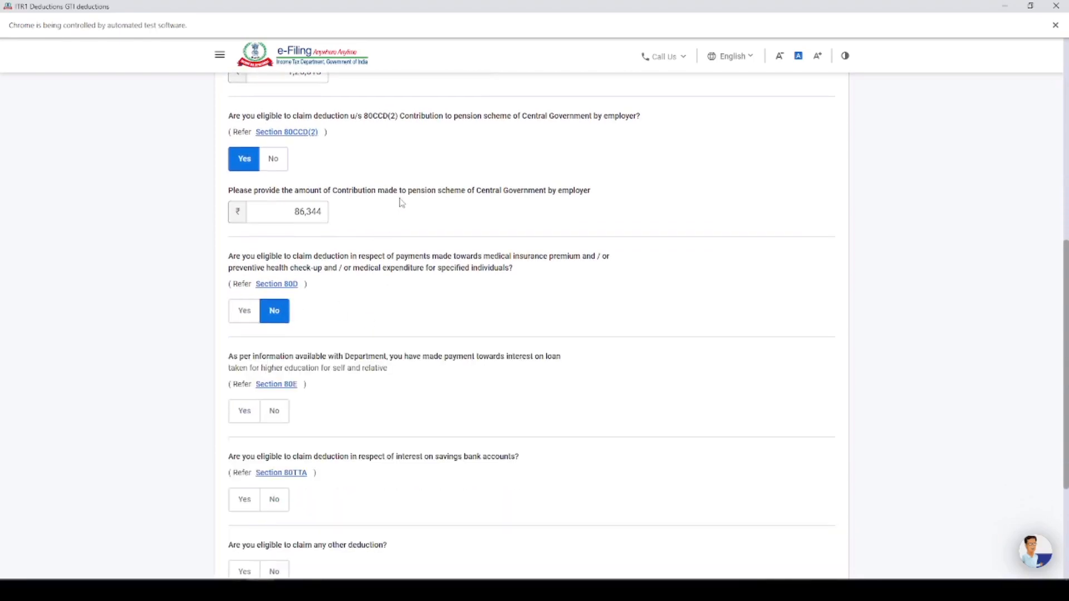
{"action": "scroll", "coordinate": [401, 203], "scroll_direction": "down", "scroll_amount": 2}
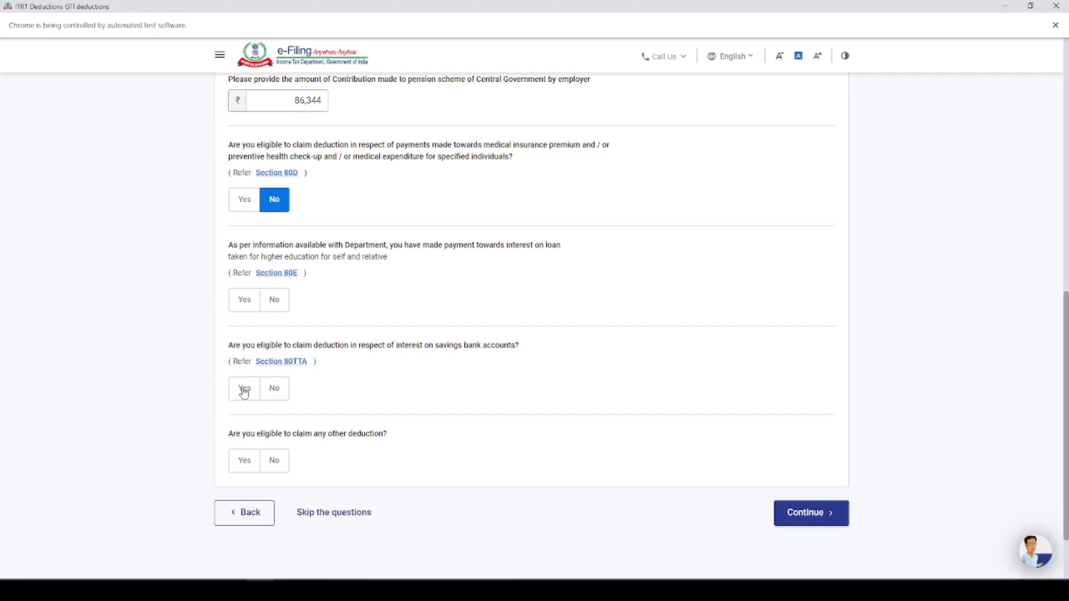
{"action": "scroll", "coordinate": [415, 234], "scroll_direction": "down", "scroll_amount": 2}
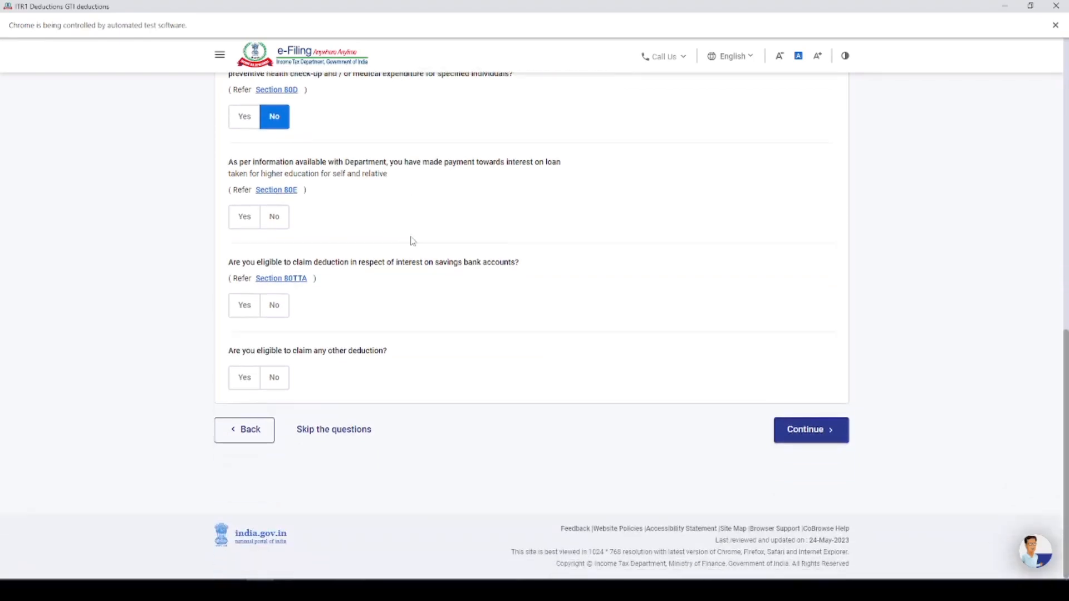
{"action": "left_click", "coordinate": [807, 433]}
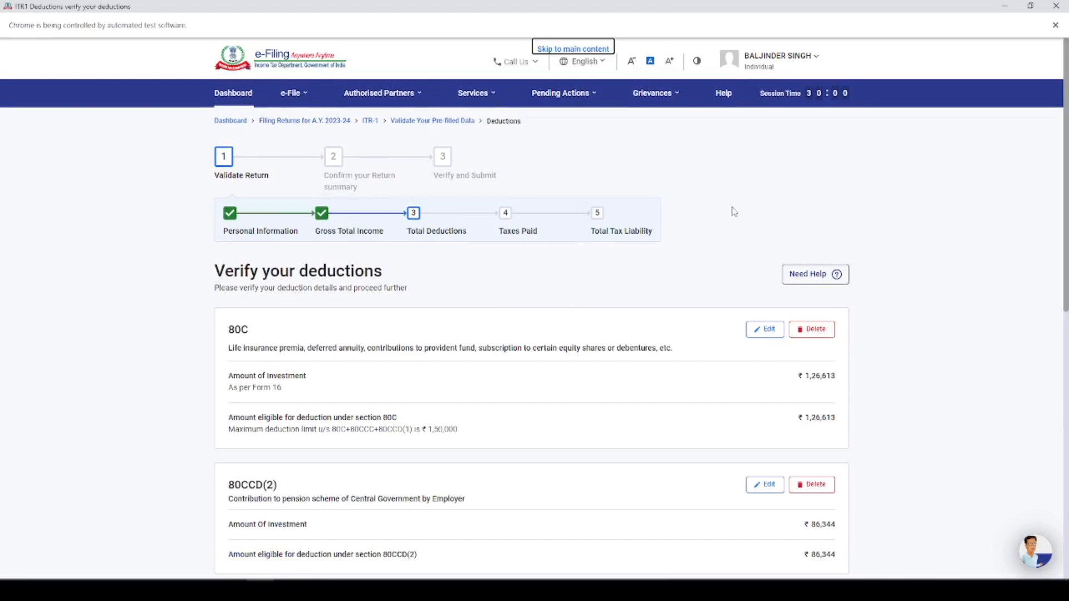
Start adding an 80D deduction, answering No to the senior citizen questions for both self/family and parents
{"action": "scroll", "coordinate": [734, 212], "scroll_direction": "down", "scroll_amount": 5}
{"action": "scroll", "coordinate": [495, 251], "scroll_direction": "down", "scroll_amount": 3}
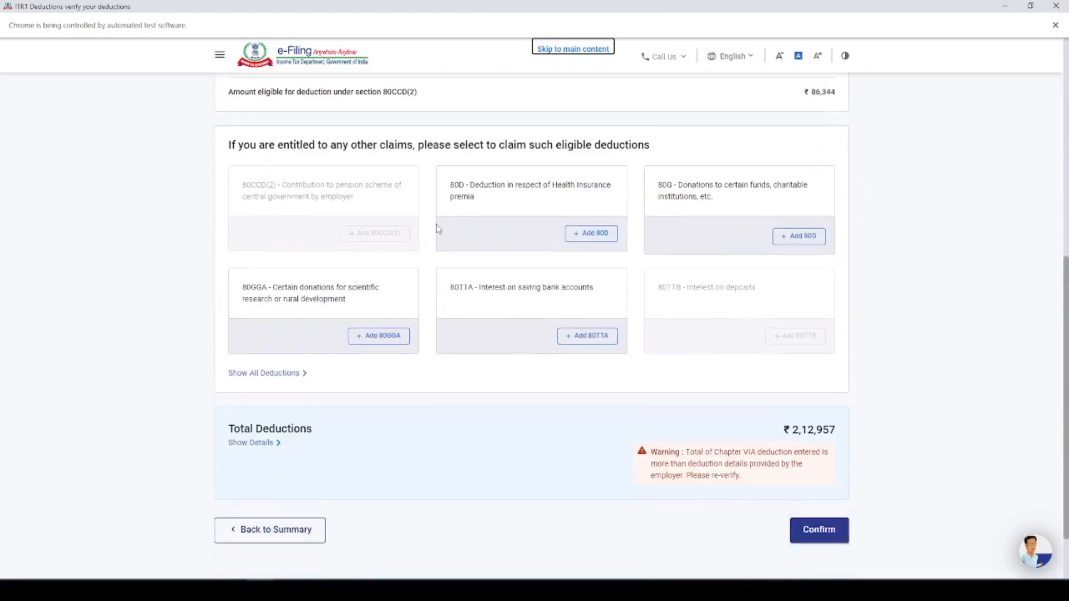
{"action": "left_click", "coordinate": [598, 224]}
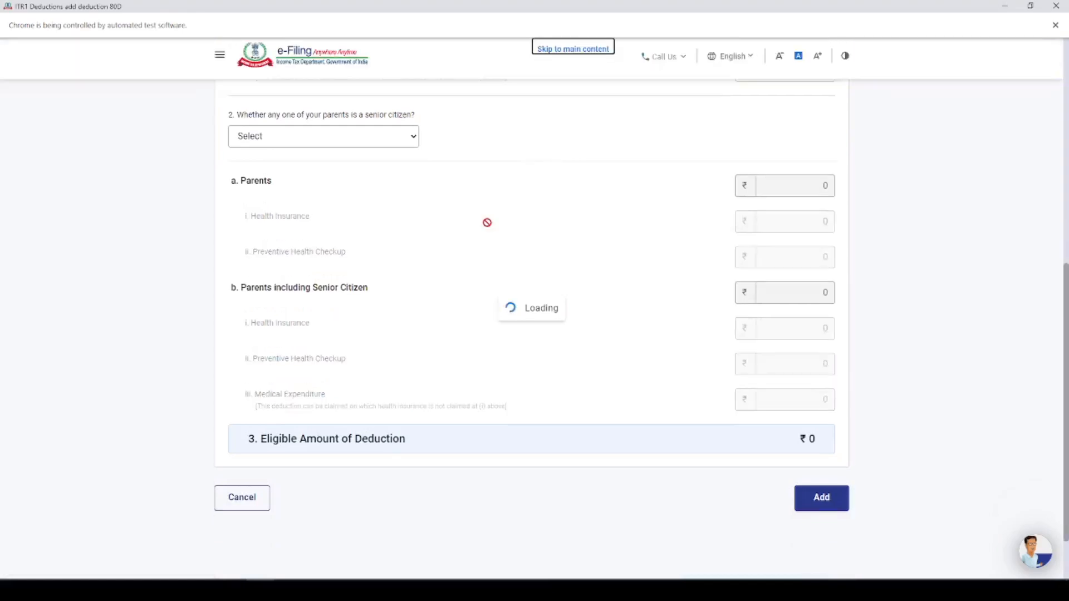
{"action": "left_click", "coordinate": [345, 276]}
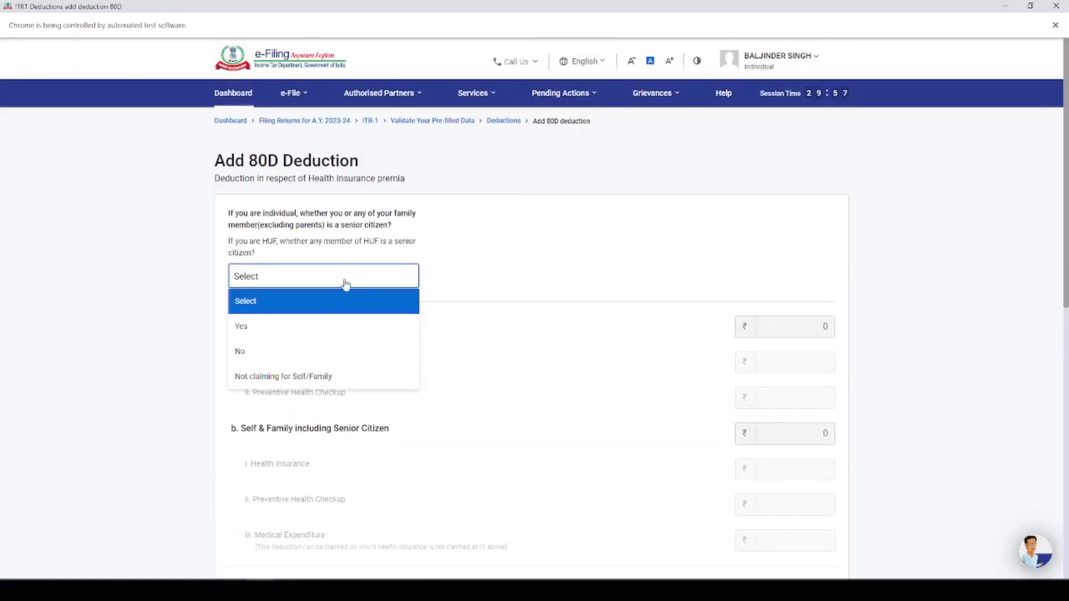
{"action": "left_click", "coordinate": [299, 355]}
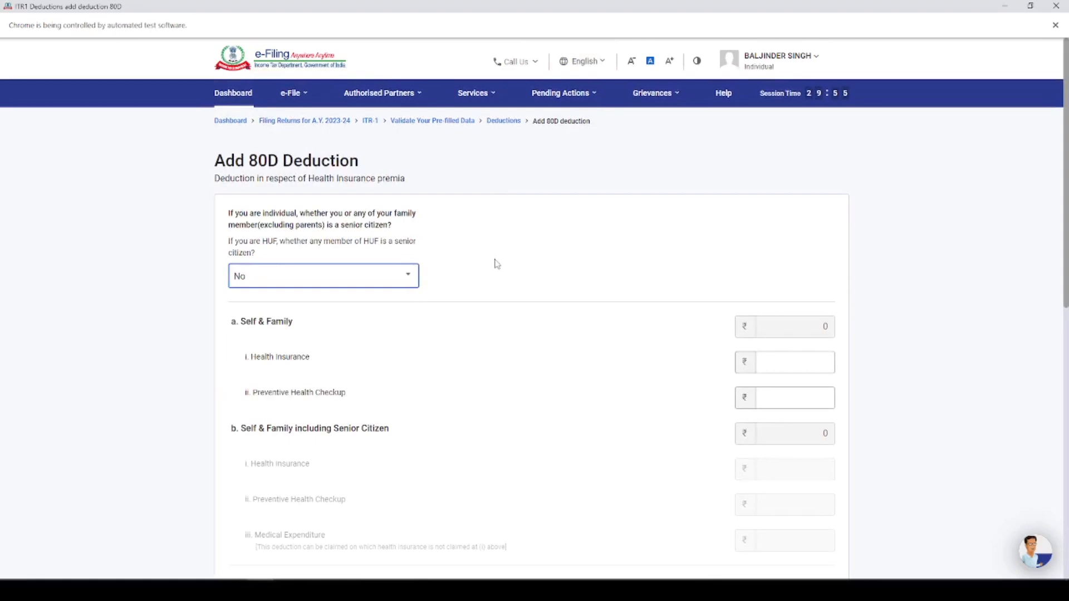
{"action": "scroll", "coordinate": [510, 239], "scroll_direction": "down", "scroll_amount": 5}
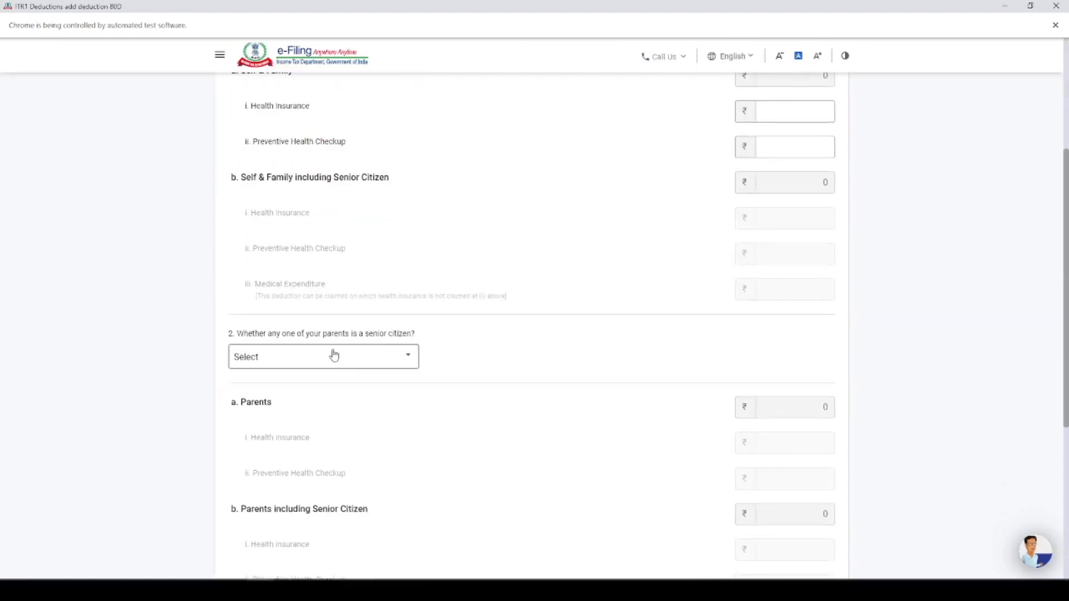
{"action": "left_click", "coordinate": [333, 356]}
{"action": "left_click", "coordinate": [274, 432]}
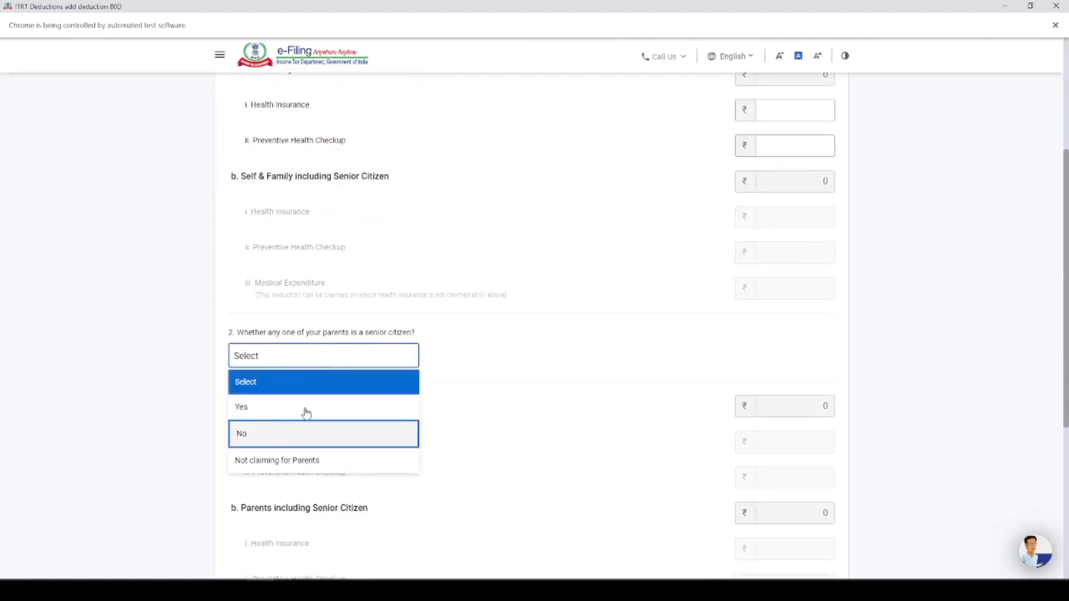
Set the Health Insurance amount under Self & Family to 135 and add the 80D deduction
{"action": "scroll", "coordinate": [593, 283], "scroll_direction": "up", "scroll_amount": 3}
{"action": "left_click", "coordinate": [794, 267]}
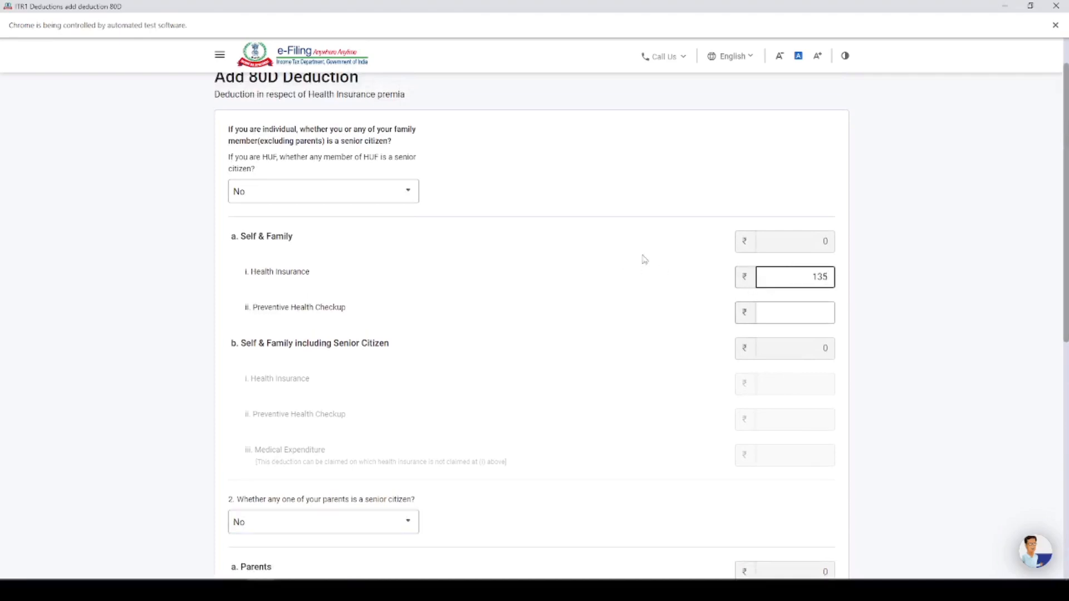
{"action": "type", "text": "135"}
{"action": "scroll", "coordinate": [626, 262], "scroll_direction": "down", "scroll_amount": 7}
{"action": "left_click", "coordinate": [830, 501]}
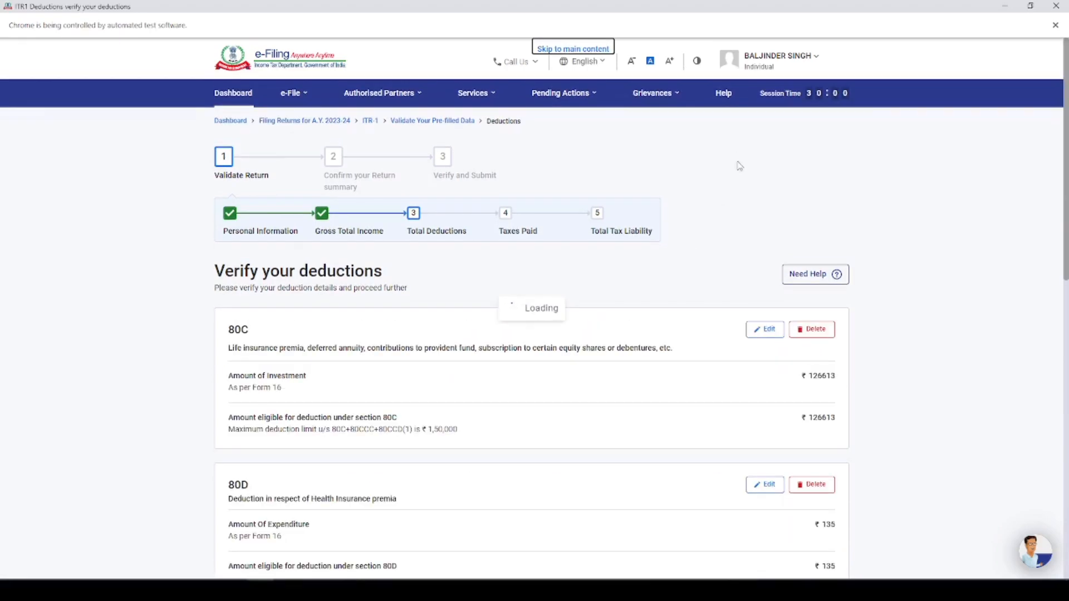
Confirm the Total Deductions section to return to the return summary
{"action": "scroll", "coordinate": [658, 203], "scroll_direction": "down", "scroll_amount": 8}
{"action": "scroll", "coordinate": [706, 321], "scroll_direction": "down", "scroll_amount": 4}
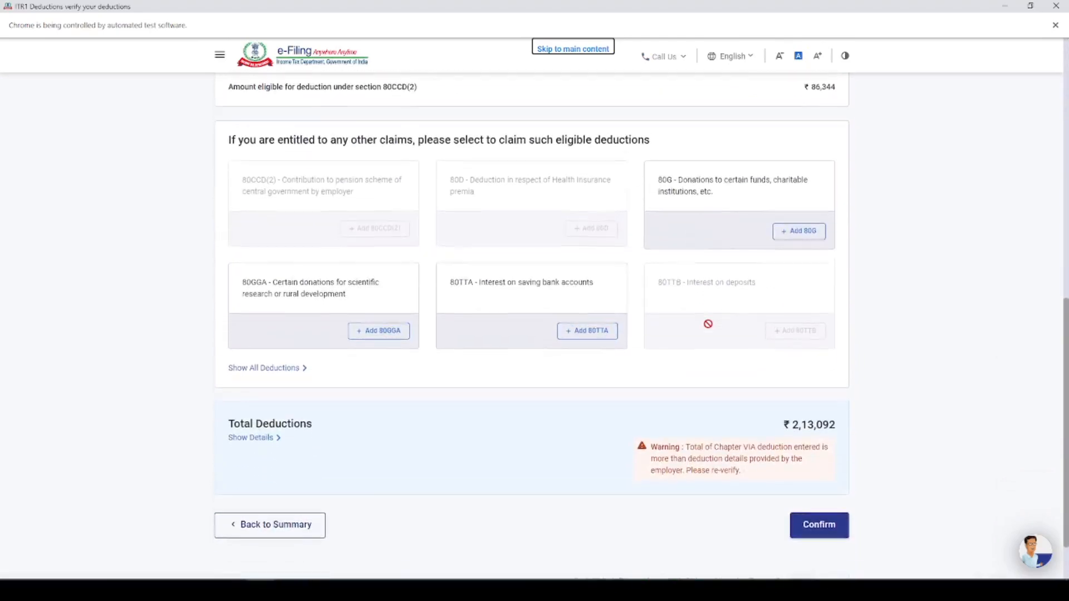
{"action": "left_click", "coordinate": [826, 467]}
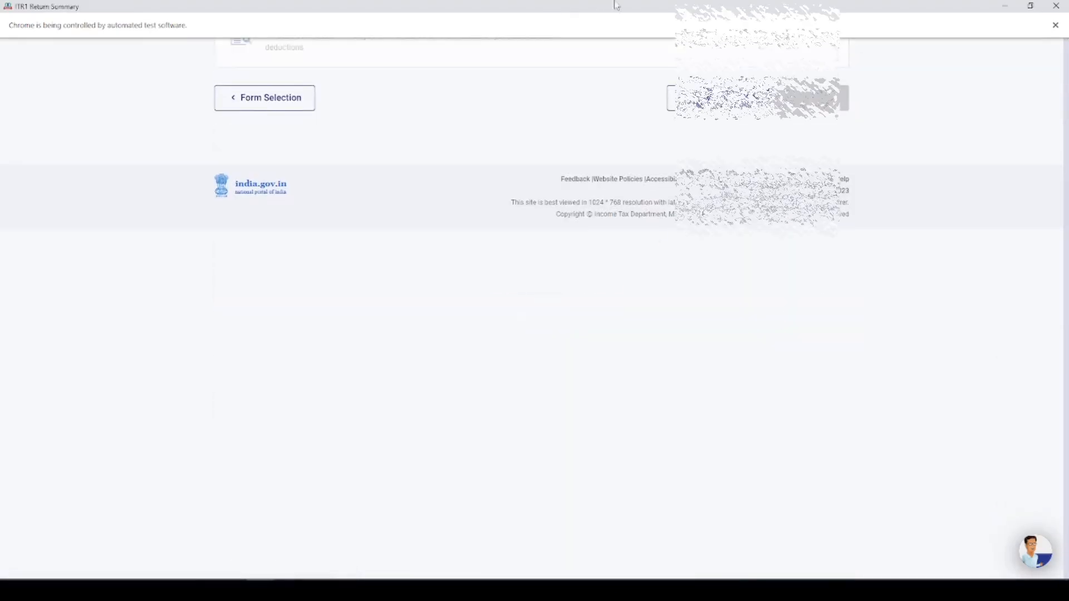
Open the Tax Paid section and start adding a deductor under TDS on Salary Income
{"action": "scroll", "coordinate": [750, 224], "scroll_direction": "down", "scroll_amount": 3}
{"action": "scroll", "coordinate": [749, 224], "scroll_direction": "down", "scroll_amount": 2}
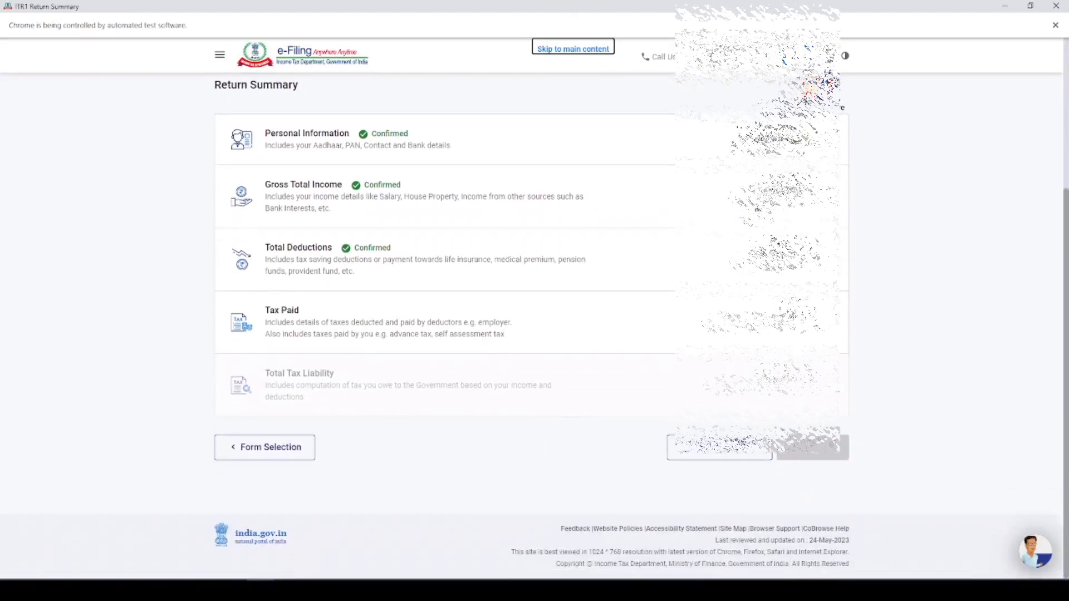
{"action": "left_click", "coordinate": [356, 323]}
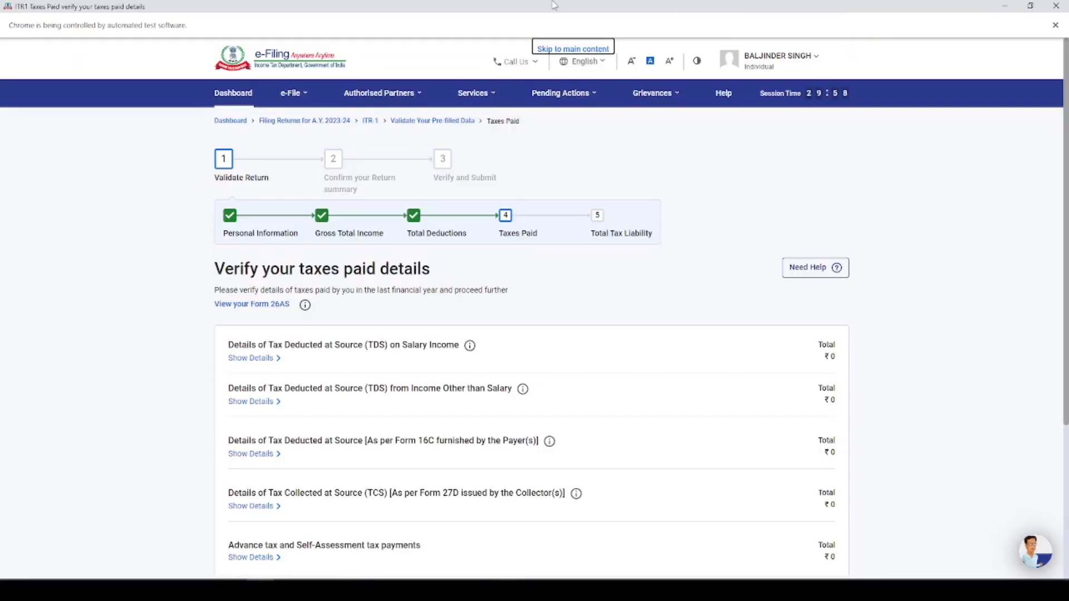
{"action": "scroll", "coordinate": [721, 214], "scroll_direction": "down", "scroll_amount": 3}
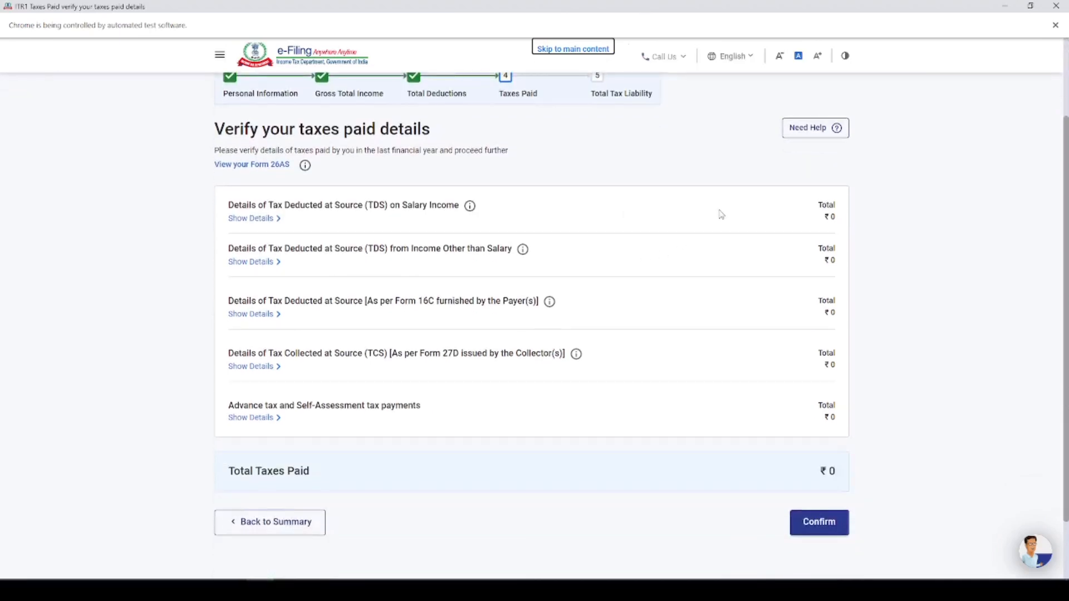
{"action": "left_click", "coordinate": [251, 219]}
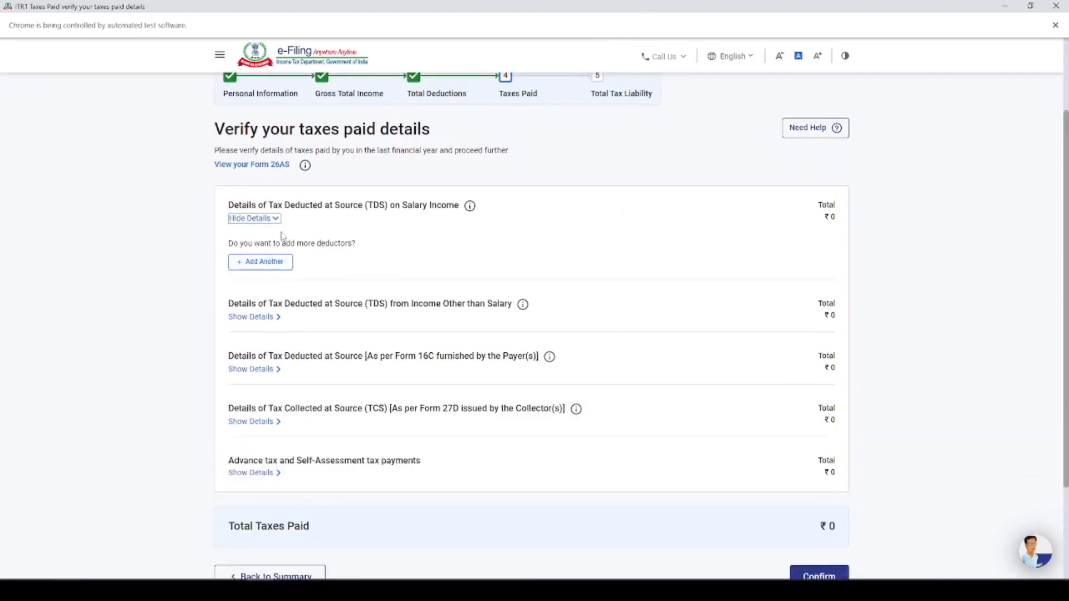
{"action": "left_click", "coordinate": [280, 259]}
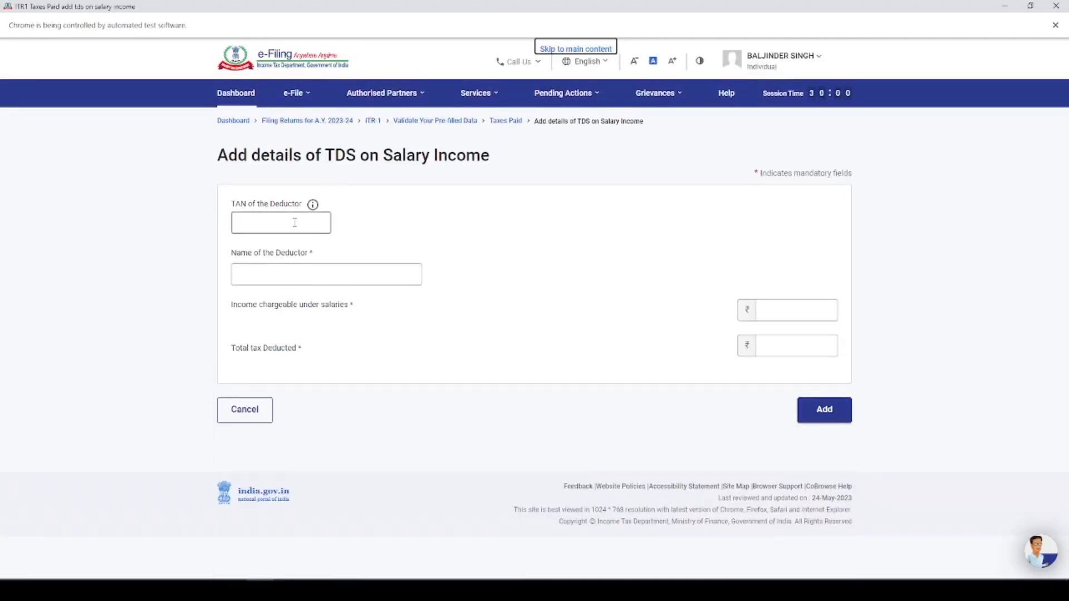
Look up the income chargeable under the head salary in form 16.jpg and enter 5,24,085 as Income chargeable under salaries
{"action": "left_click", "coordinate": [282, 225]}
{"action": "left_click", "coordinate": [284, 275]}
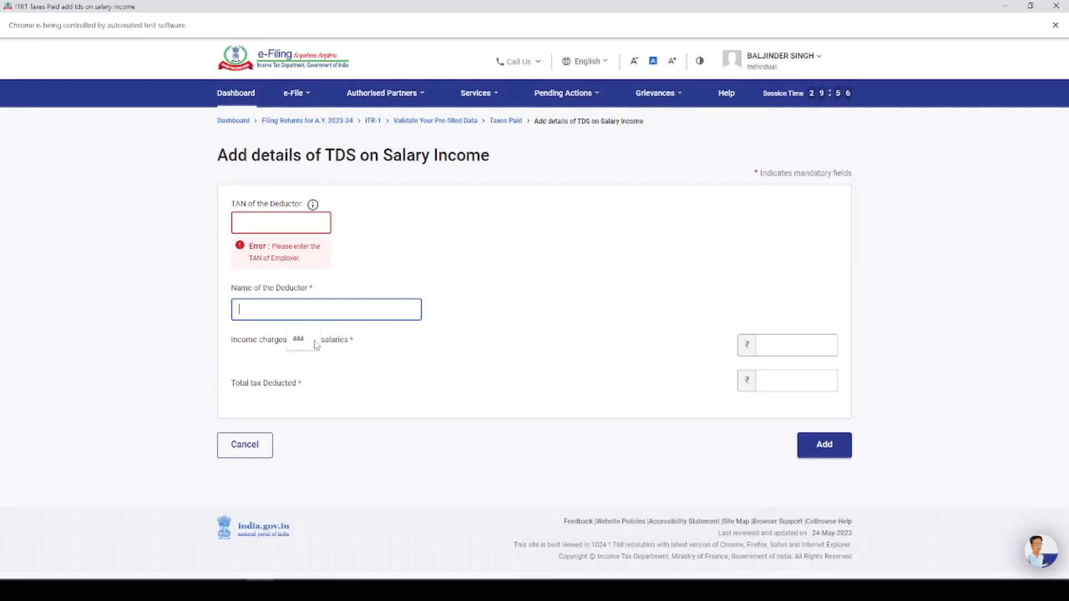
{"action": "left_click", "coordinate": [516, 381]}
{"action": "left_click", "coordinate": [817, 368]}
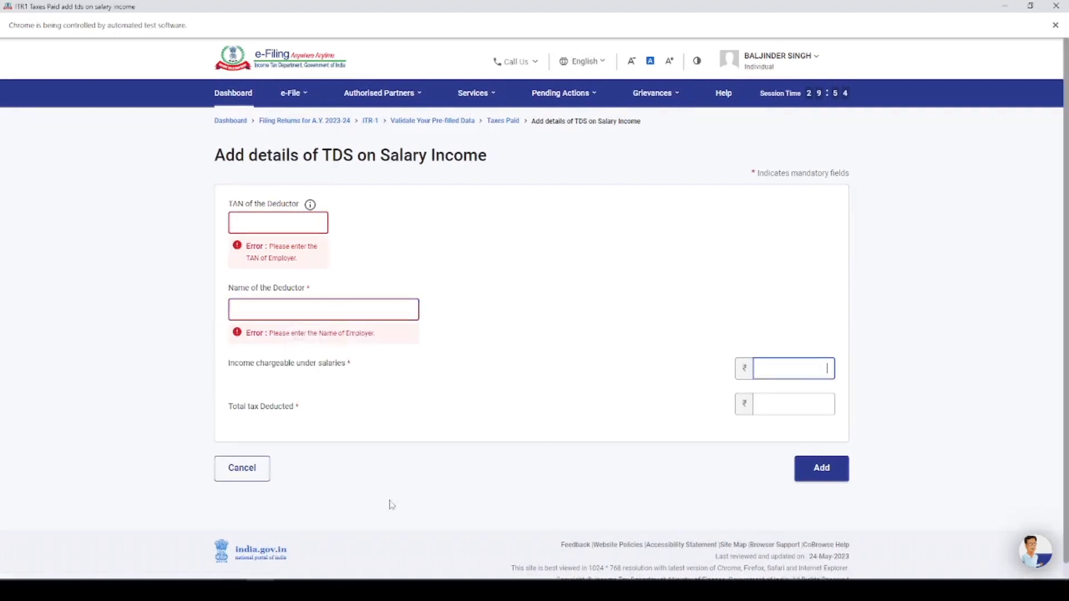
{"action": "key", "text": "alt+Tab"}
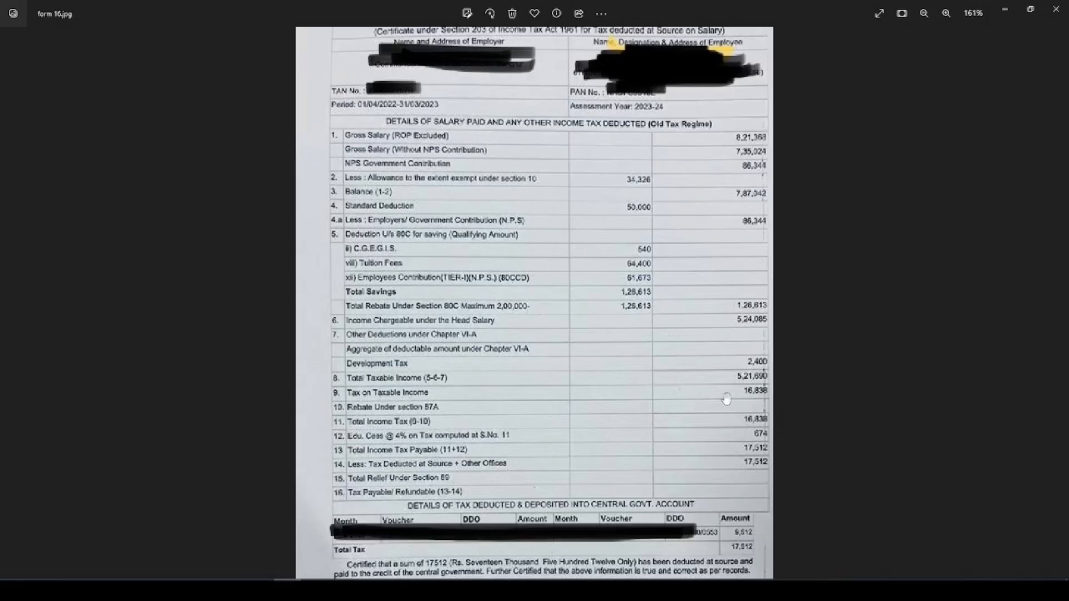
{"action": "scroll", "coordinate": [438, 412], "scroll_direction": "up", "scroll_amount": 3}
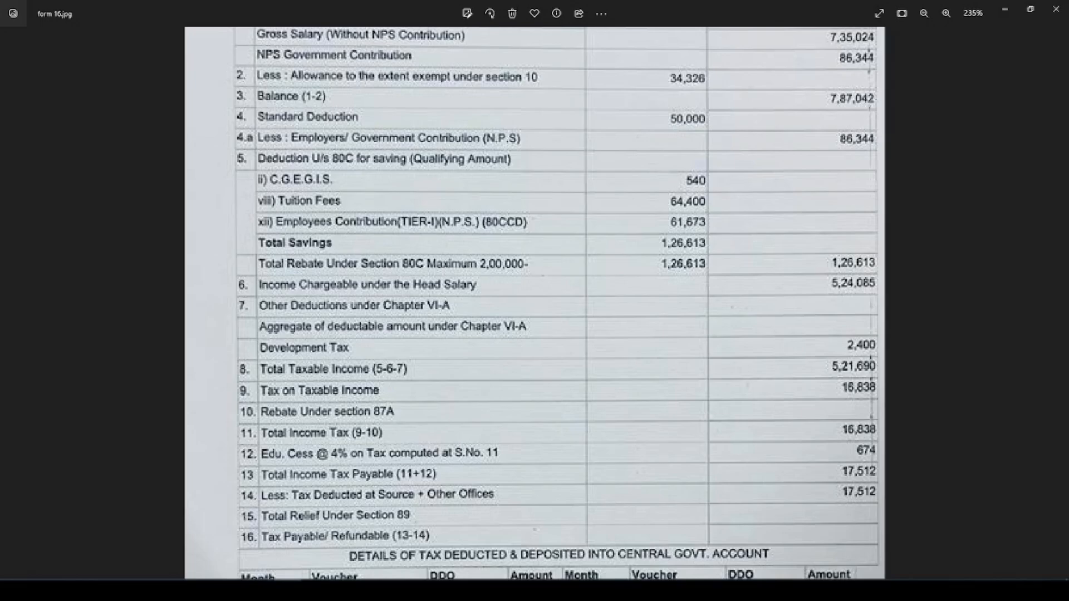
{"action": "key", "text": "alt+Tab"}
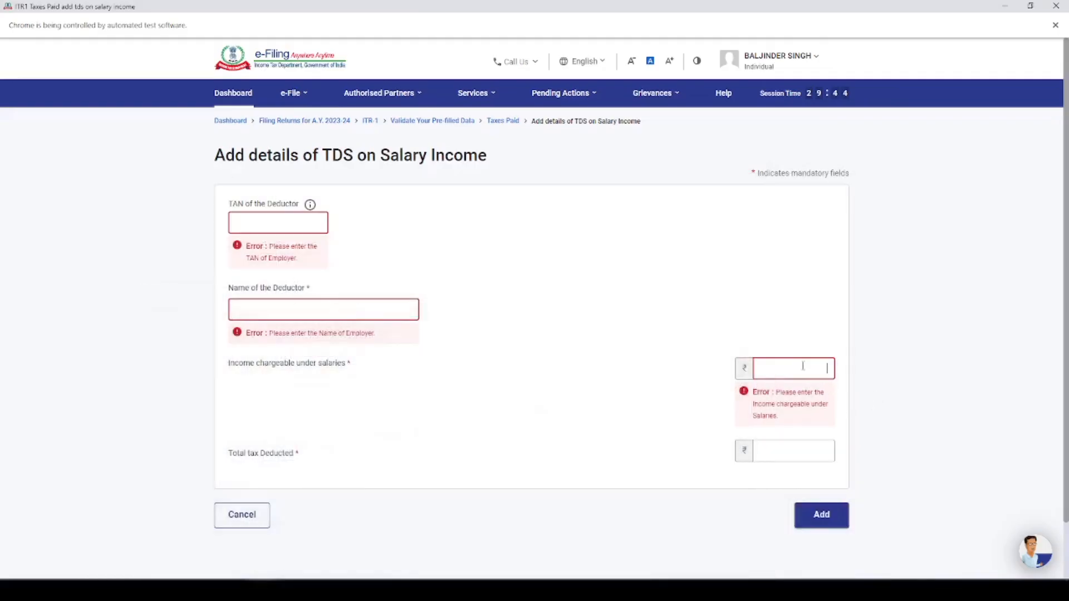
{"action": "type", "text": "524085"}
Check the tax deducted at source in form 16.jpg and set Total tax Deducted to 17,512
{"action": "left_click", "coordinate": [750, 462]}
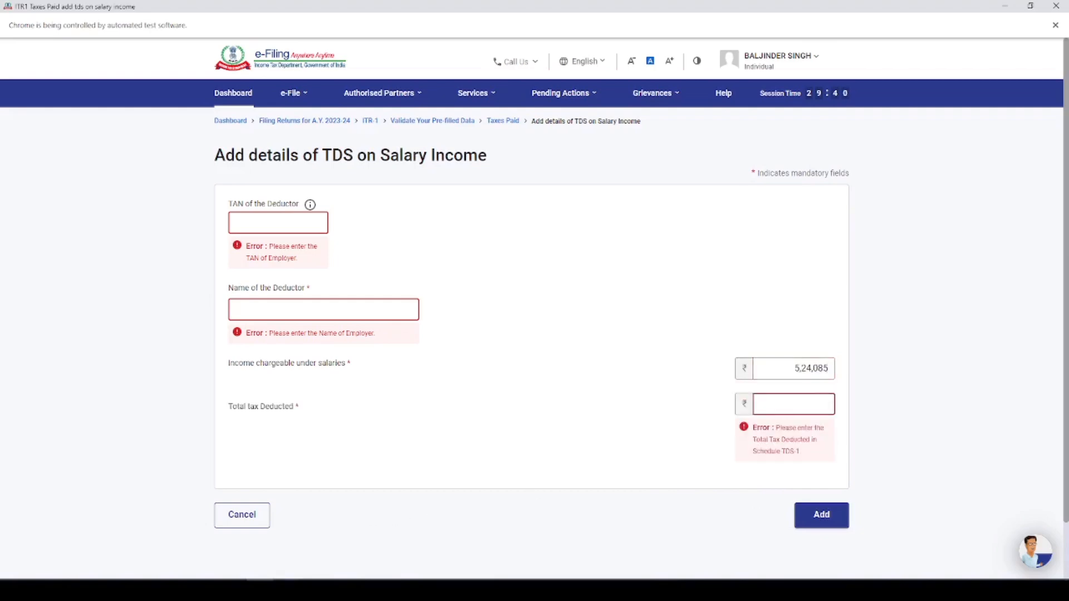
{"action": "key", "text": "alt+Tab"}
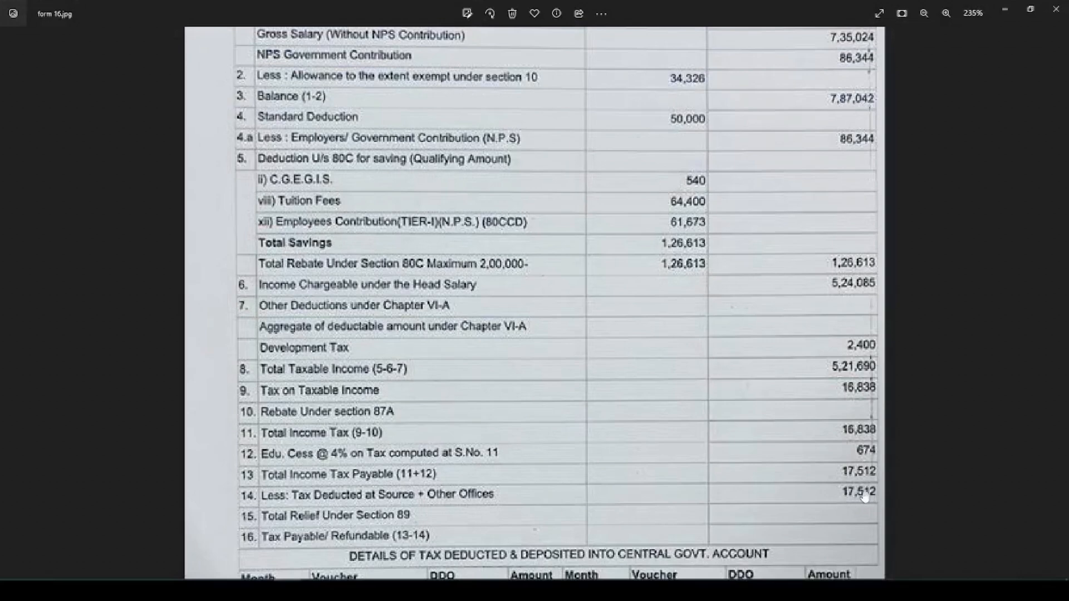
{"action": "key", "text": "alt+Tab"}
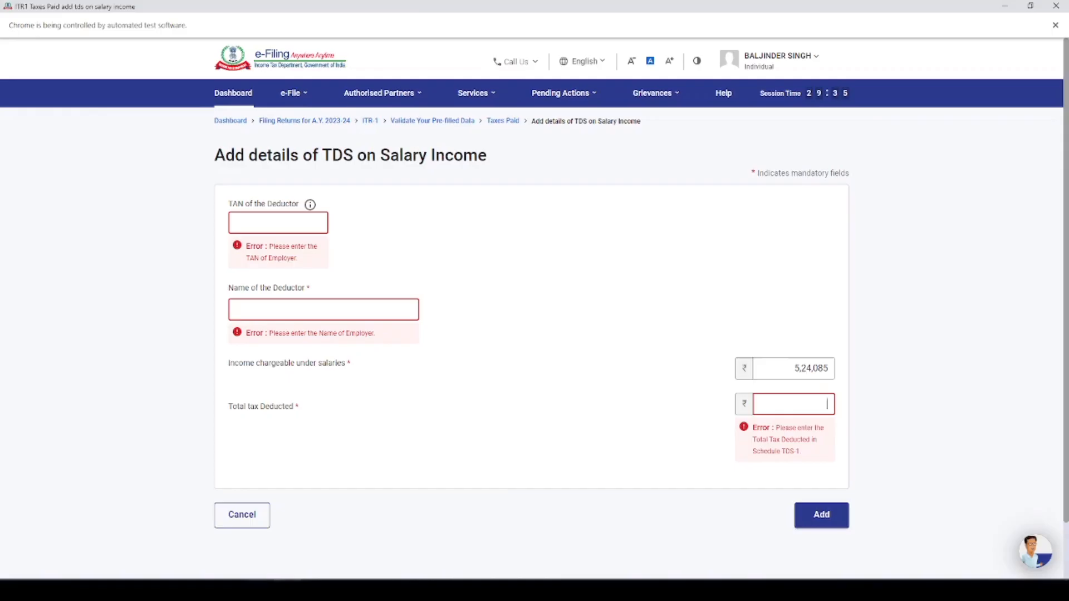
{"action": "type", "text": "17,512"}
Fill in the deductor's TAN and name, and add the salary TDS entry
{"action": "left_click", "coordinate": [548, 254]}
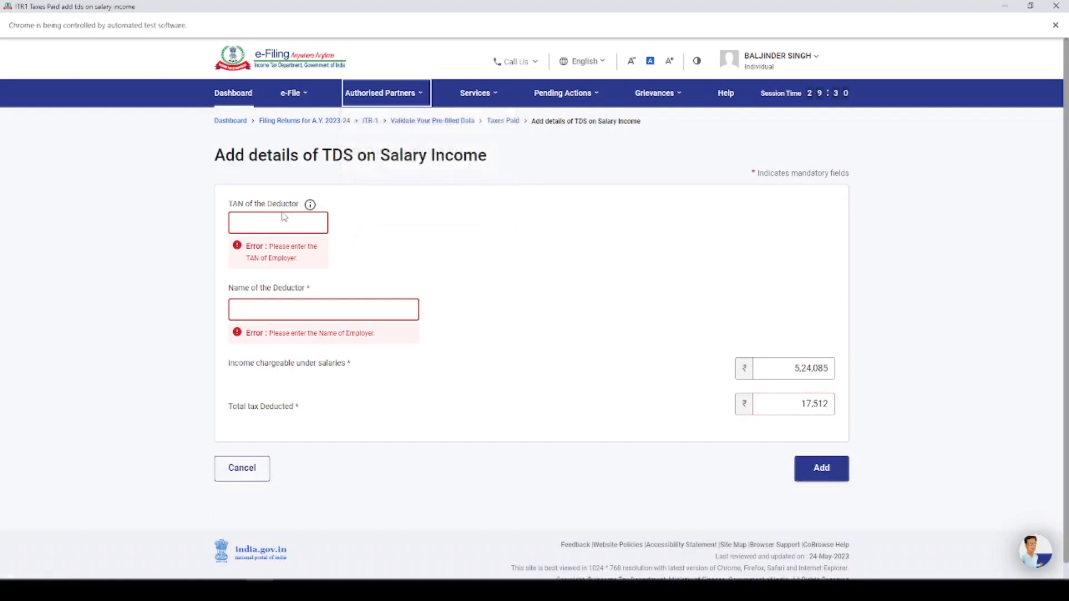
{"action": "left_click", "coordinate": [280, 307]}
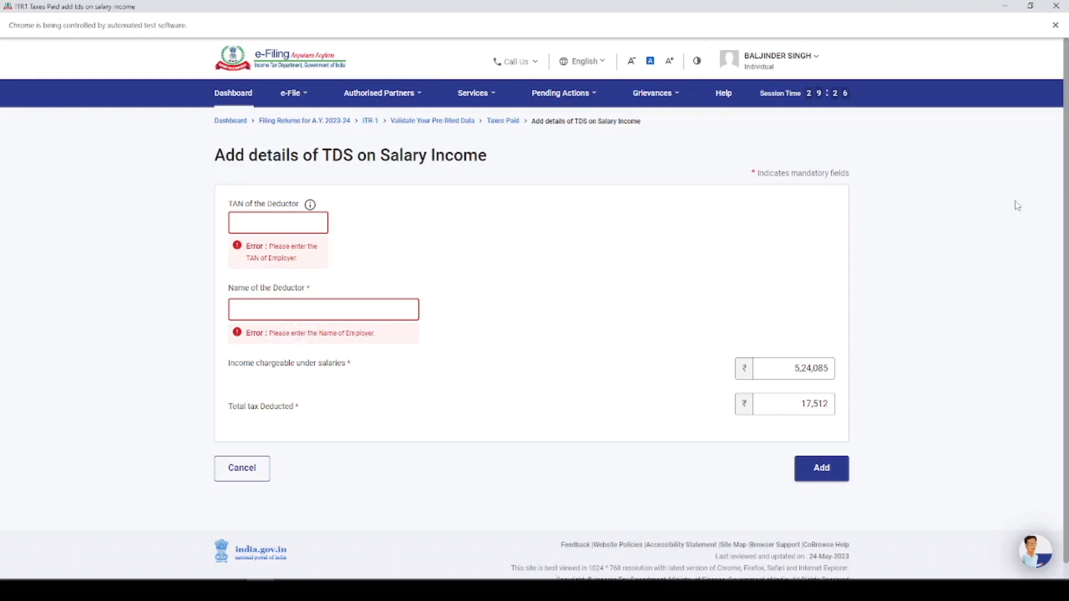
{"action": "left_click", "coordinate": [825, 473]}
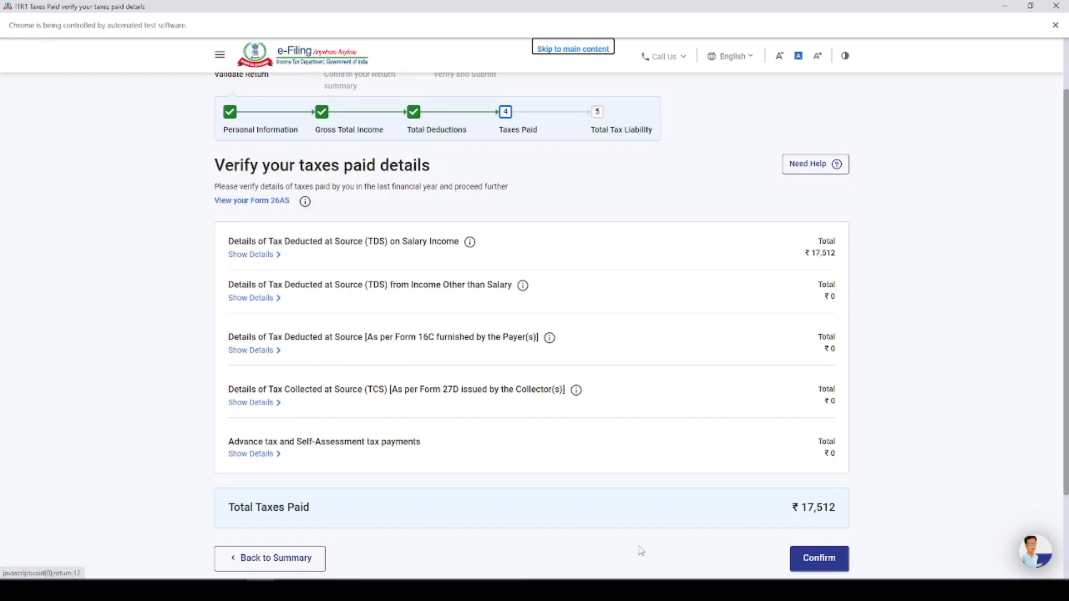
Confirm the taxes paid details and open the Total Tax Liability section from the return summary
{"action": "left_click", "coordinate": [822, 559]}
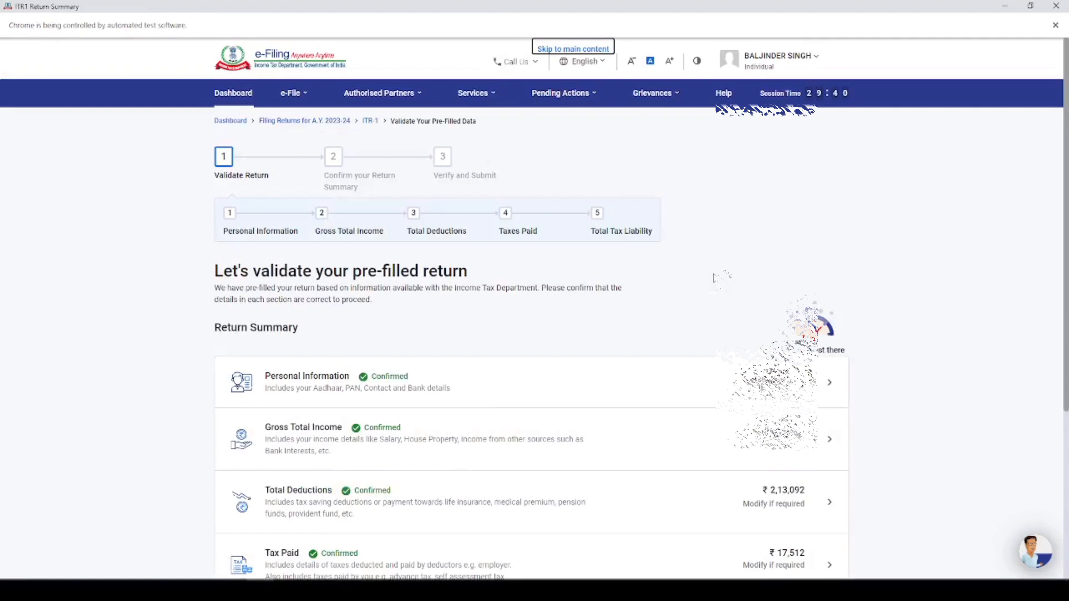
{"action": "scroll", "coordinate": [621, 307], "scroll_direction": "down", "scroll_amount": 4}
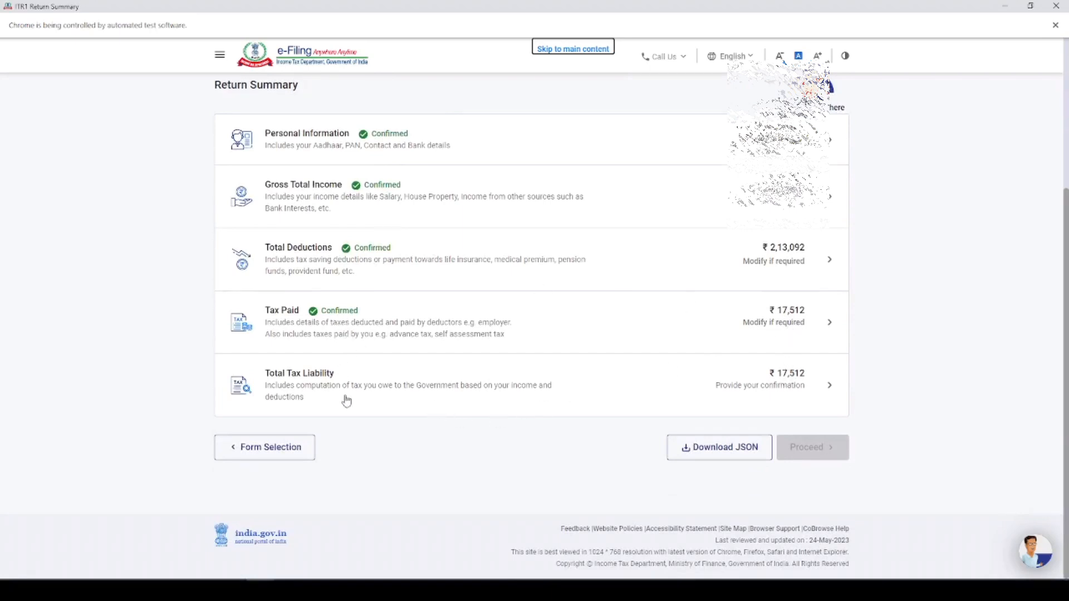
{"action": "left_click", "coordinate": [312, 389]}
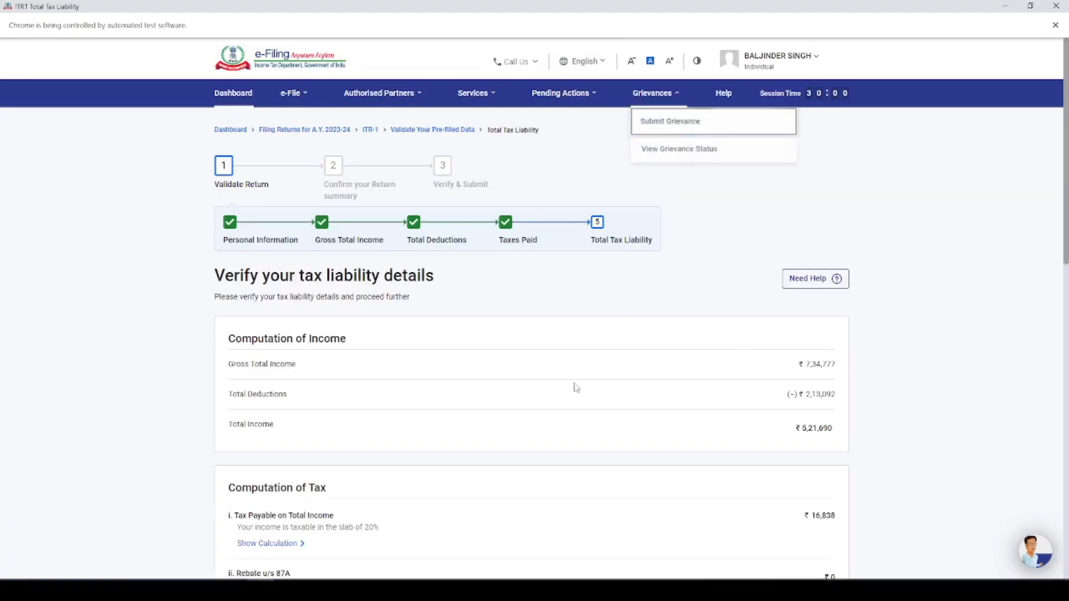
Check and confirm the tax liability details, and proceed from the return summary to the tax summary
{"action": "scroll", "coordinate": [568, 357], "scroll_direction": "down", "scroll_amount": 10}
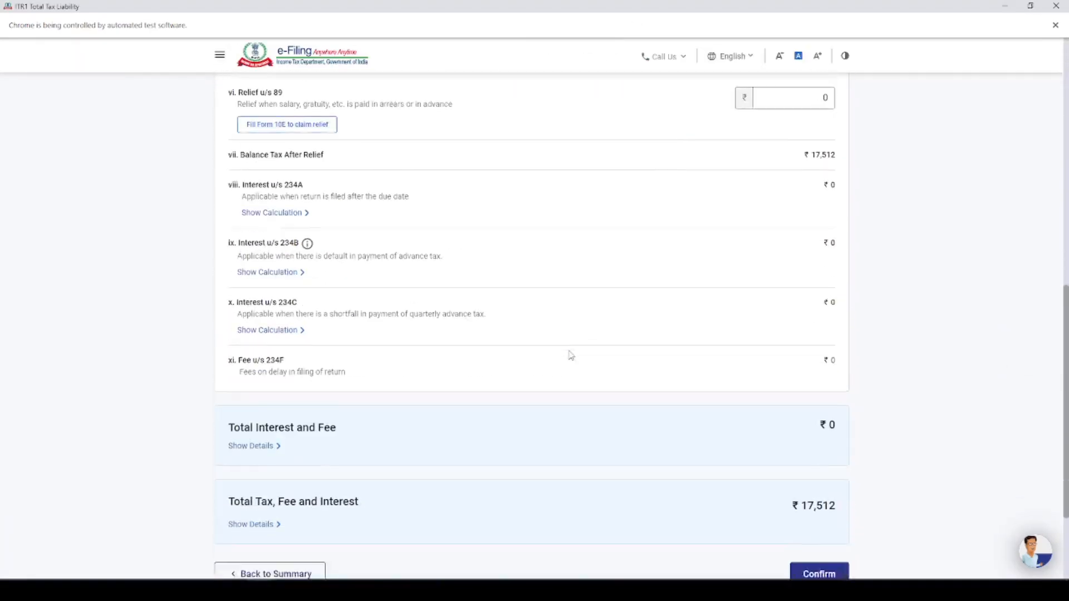
{"action": "left_click", "coordinate": [821, 453]}
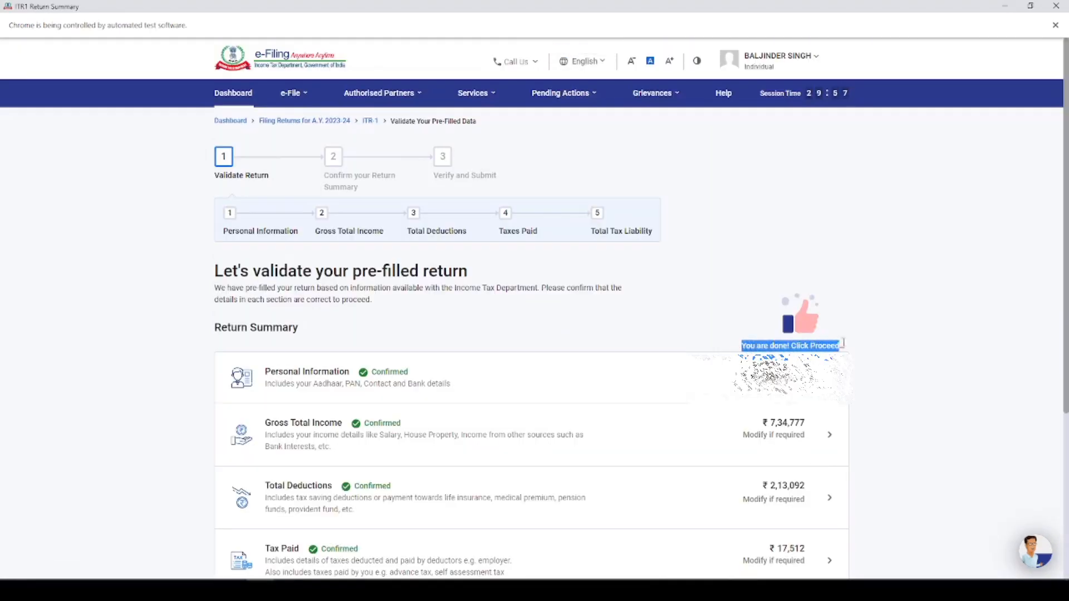
{"action": "scroll", "coordinate": [745, 347], "scroll_direction": "down", "scroll_amount": 5}
{"action": "left_click", "coordinate": [809, 447]}
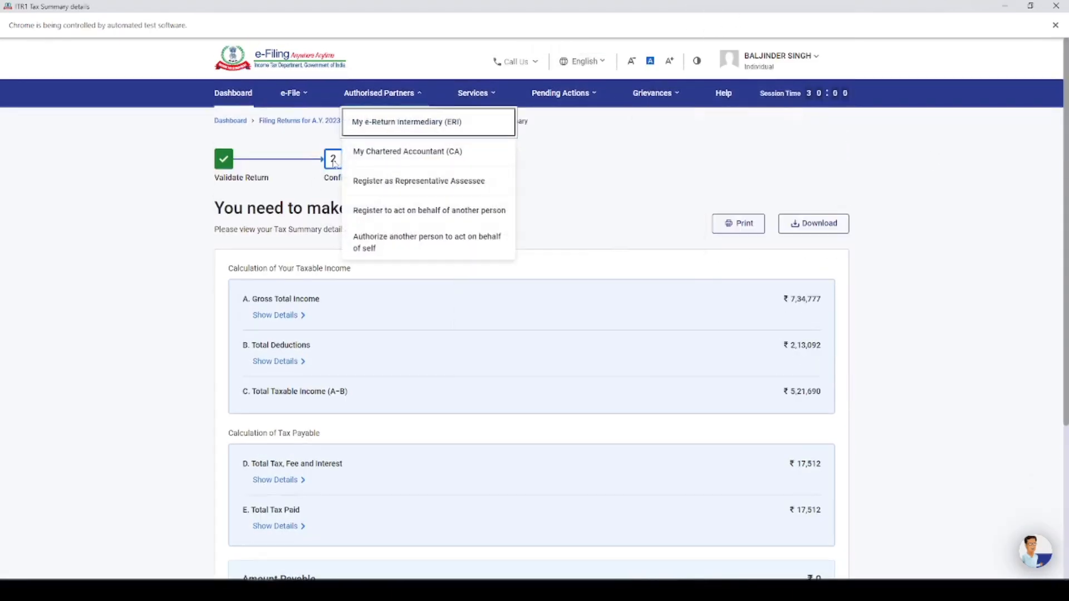
Review the payment amount and tax calculation in the tax summary, and open the return preview
{"action": "left_click_drag", "start_coordinate": [216, 208], "coordinate": [529, 208]}
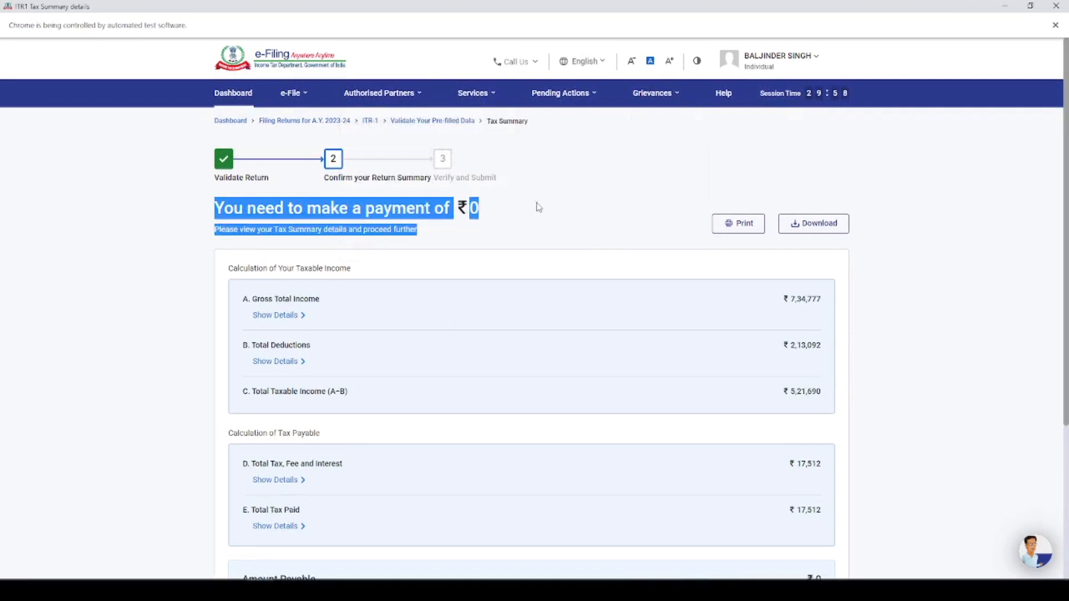
{"action": "left_click", "coordinate": [542, 204]}
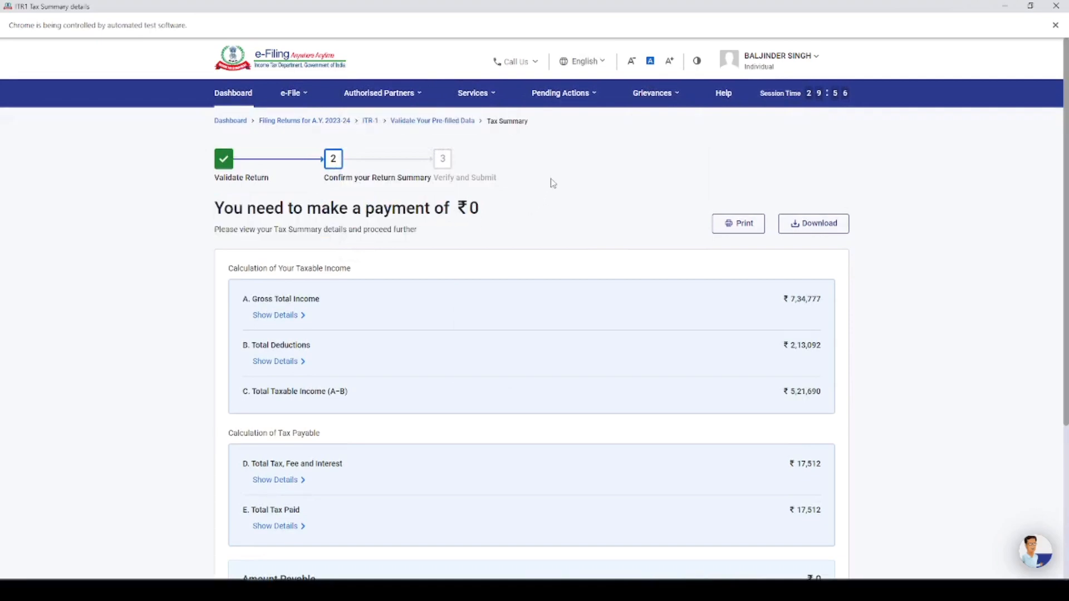
{"action": "scroll", "coordinate": [579, 284], "scroll_direction": "down", "scroll_amount": 3}
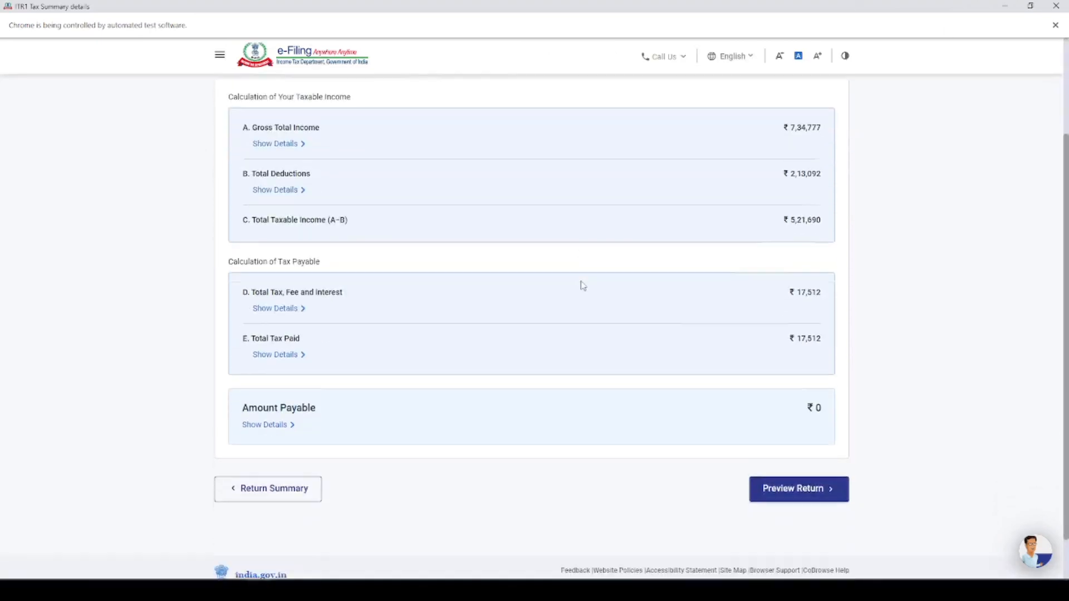
{"action": "left_click", "coordinate": [780, 463]}
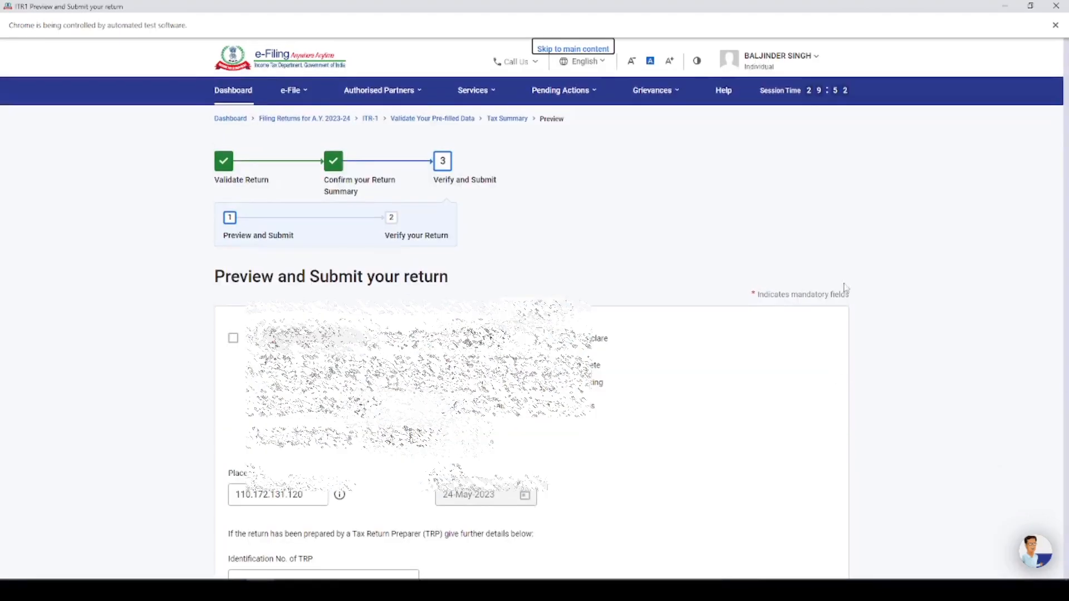
Accept the declaration, review the ITR-1 preview through to its end, and proceed to validation
{"action": "left_click", "coordinate": [234, 340]}
{"action": "scroll", "coordinate": [752, 322], "scroll_direction": "down", "scroll_amount": 5}
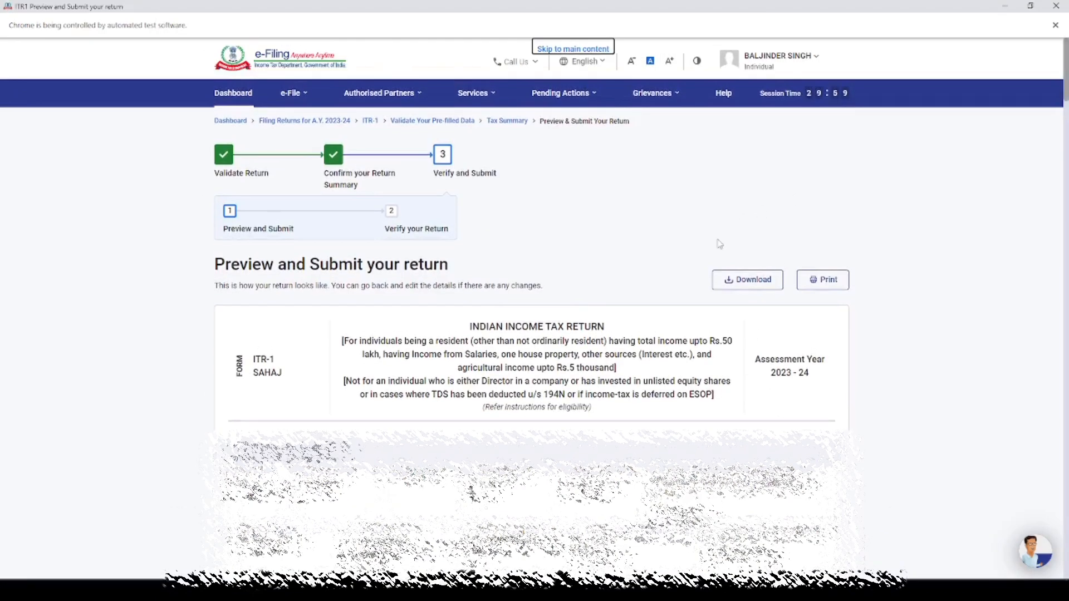
{"action": "scroll", "coordinate": [716, 241], "scroll_direction": "down", "scroll_amount": 15}
{"action": "scroll", "coordinate": [529, 322], "scroll_direction": "down", "scroll_amount": 10}
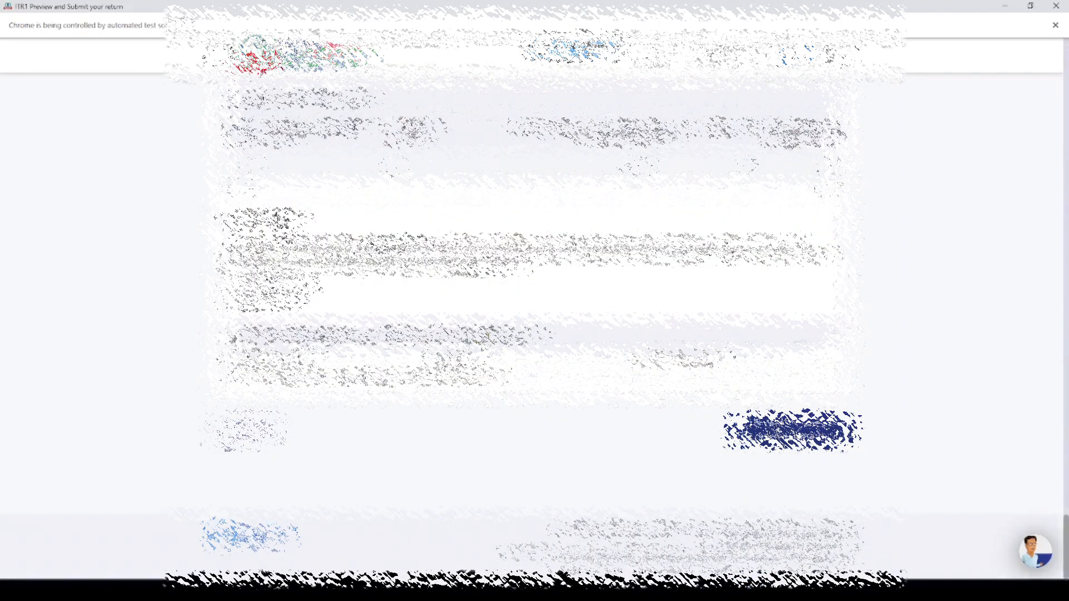
{"action": "left_click", "coordinate": [796, 434]}
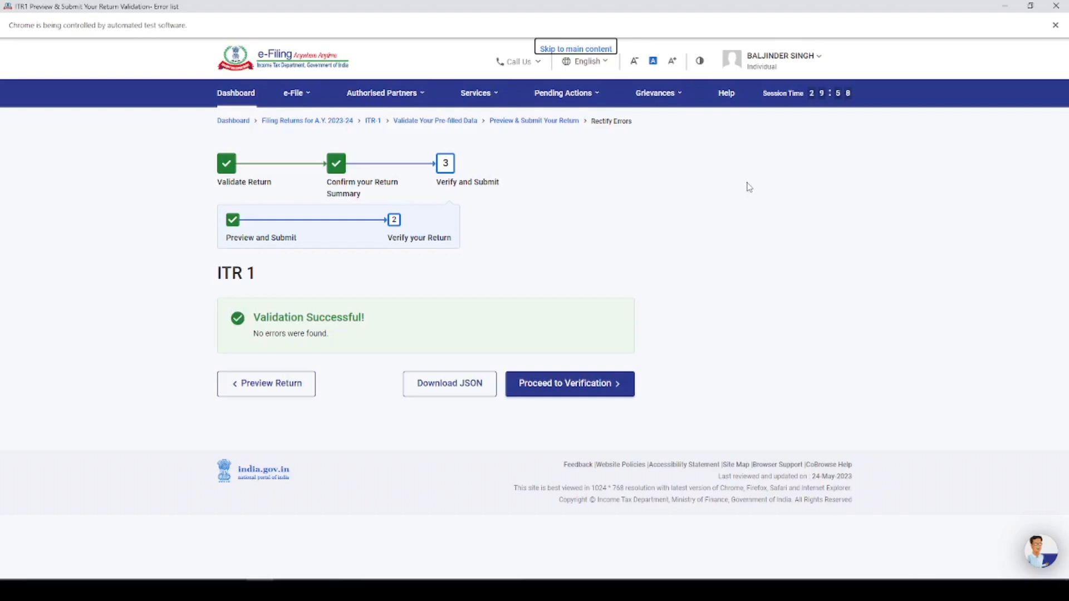
Proceed from the validation result to verification and continue with the e-Verify Now method
{"action": "left_click_drag", "start_coordinate": [254, 317], "coordinate": [368, 324]}
{"action": "left_click", "coordinate": [565, 390]}
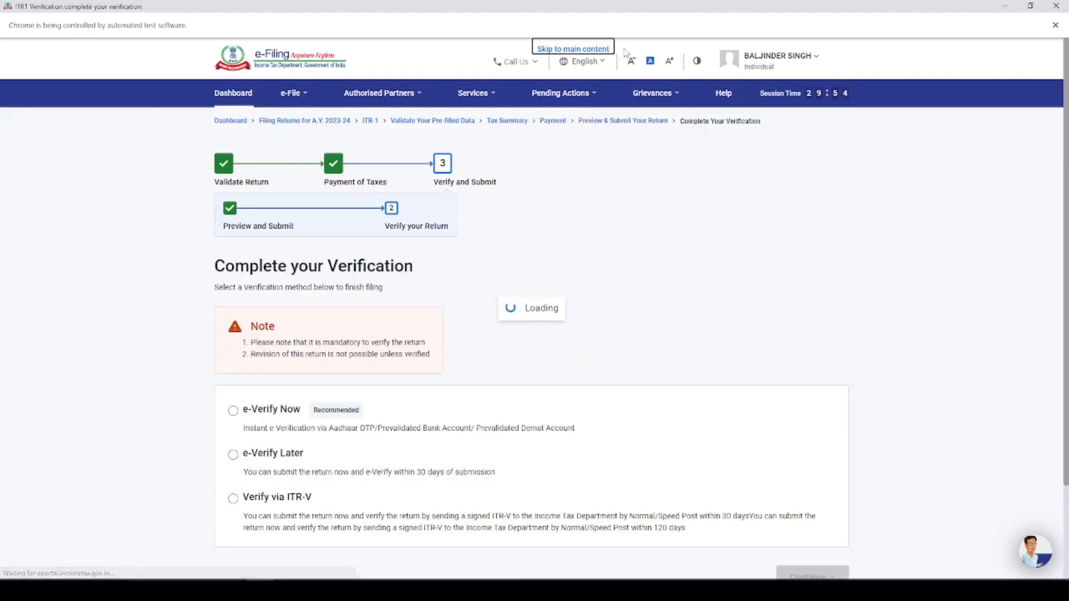
{"action": "scroll", "coordinate": [550, 239], "scroll_direction": "down", "scroll_amount": 3}
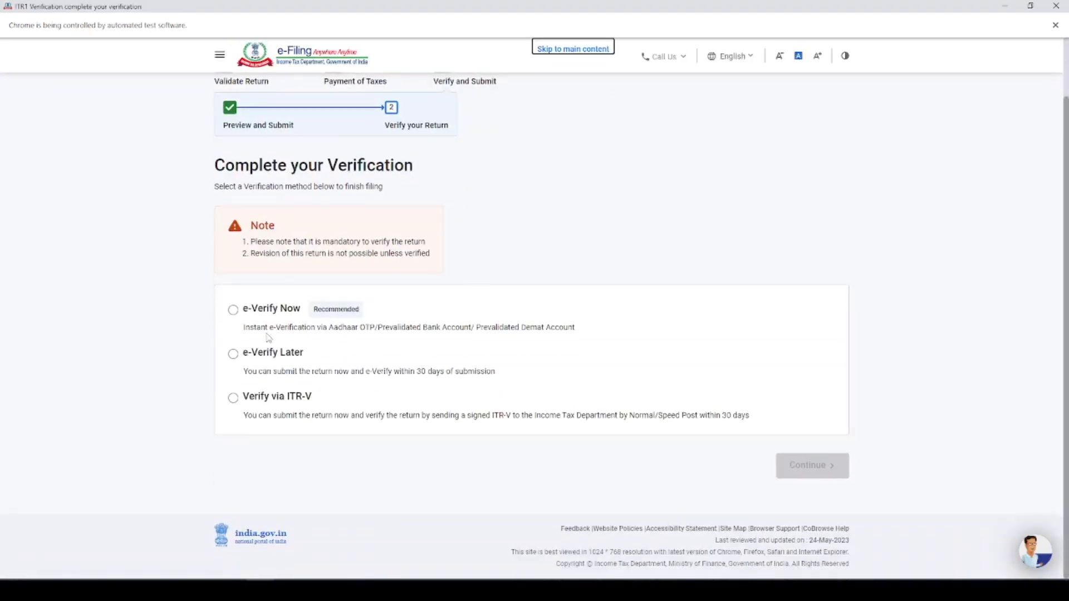
{"action": "left_click", "coordinate": [234, 311]}
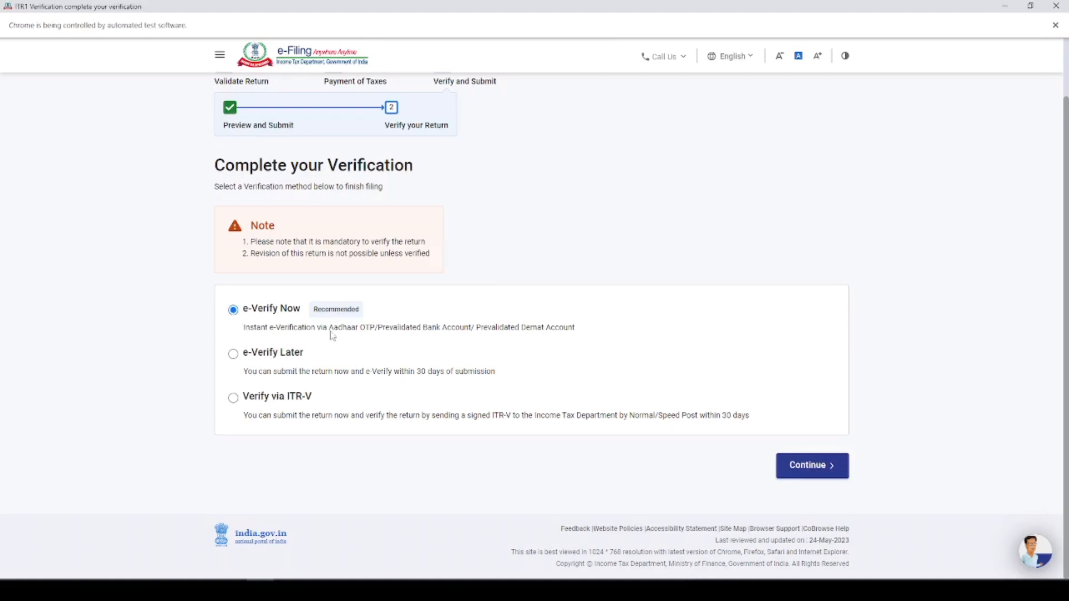
{"action": "left_click", "coordinate": [806, 471]}
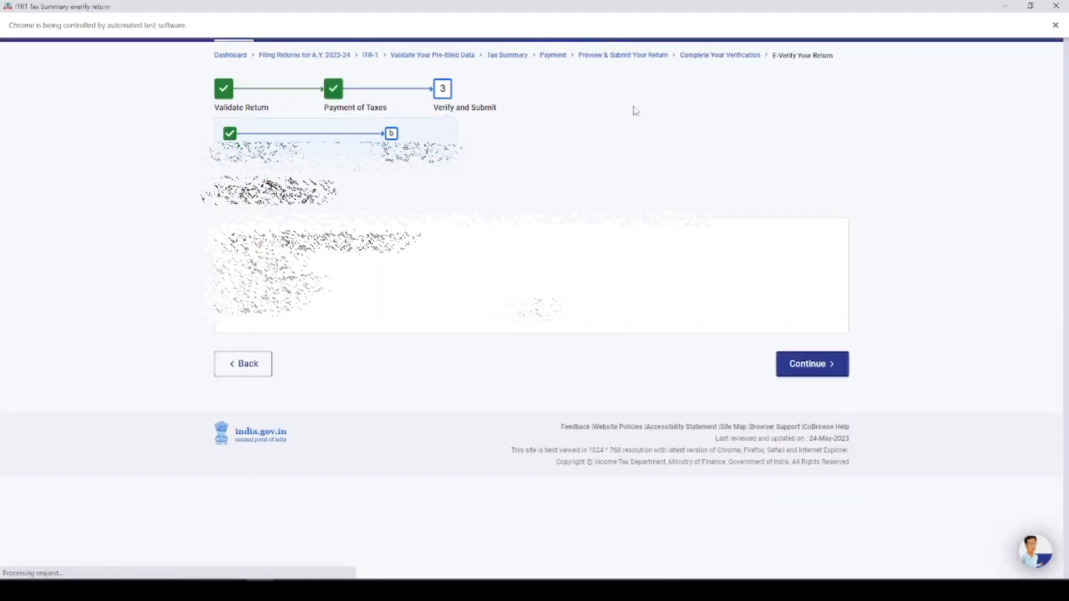
Choose e-verification by OTP on the Aadhaar-registered mobile number, agree to validate the Aadhaar details, and generate the OTP
{"action": "left_click", "coordinate": [289, 395]}
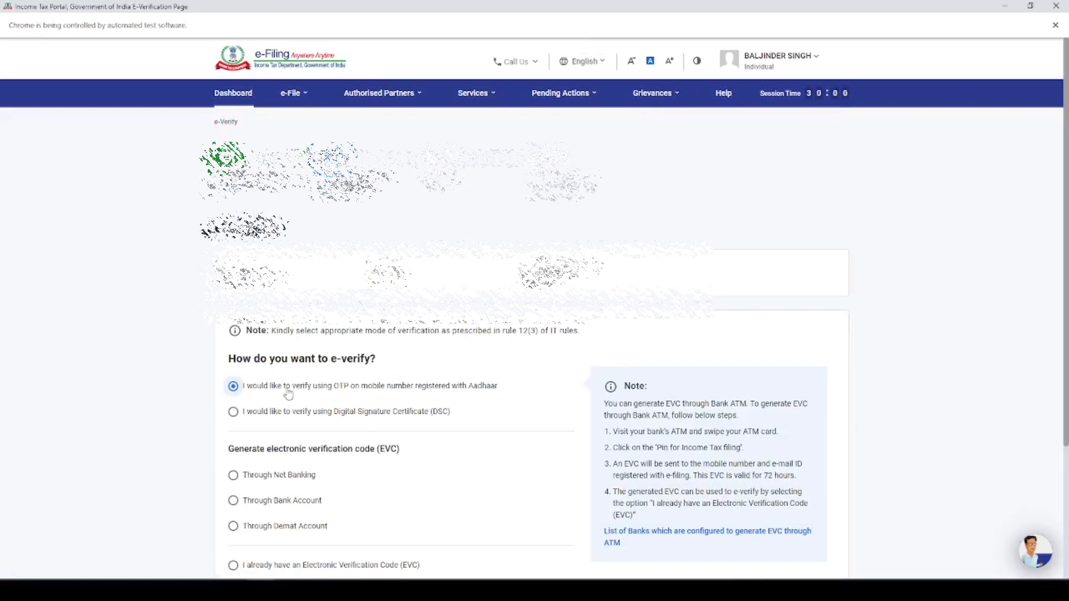
{"action": "scroll", "coordinate": [312, 389], "scroll_direction": "down", "scroll_amount": 2}
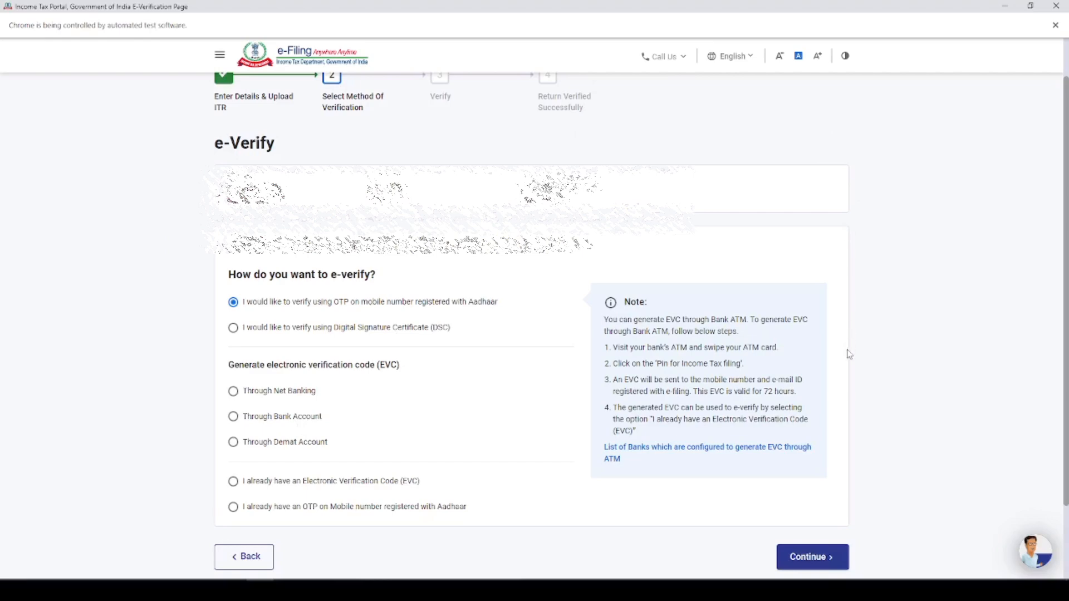
{"action": "left_click", "coordinate": [822, 559]}
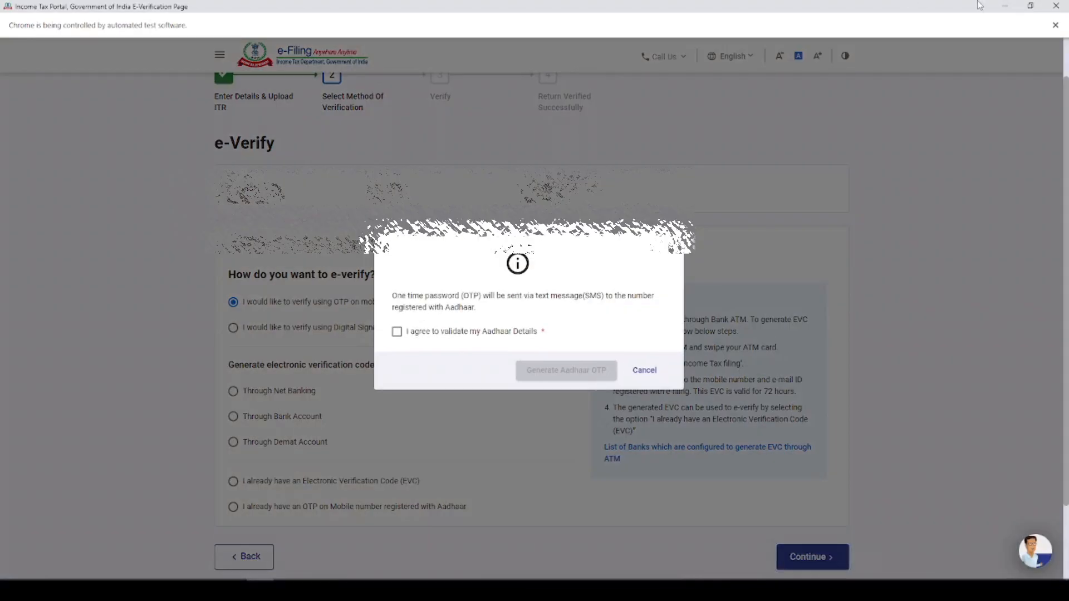
{"action": "left_click", "coordinate": [417, 332]}
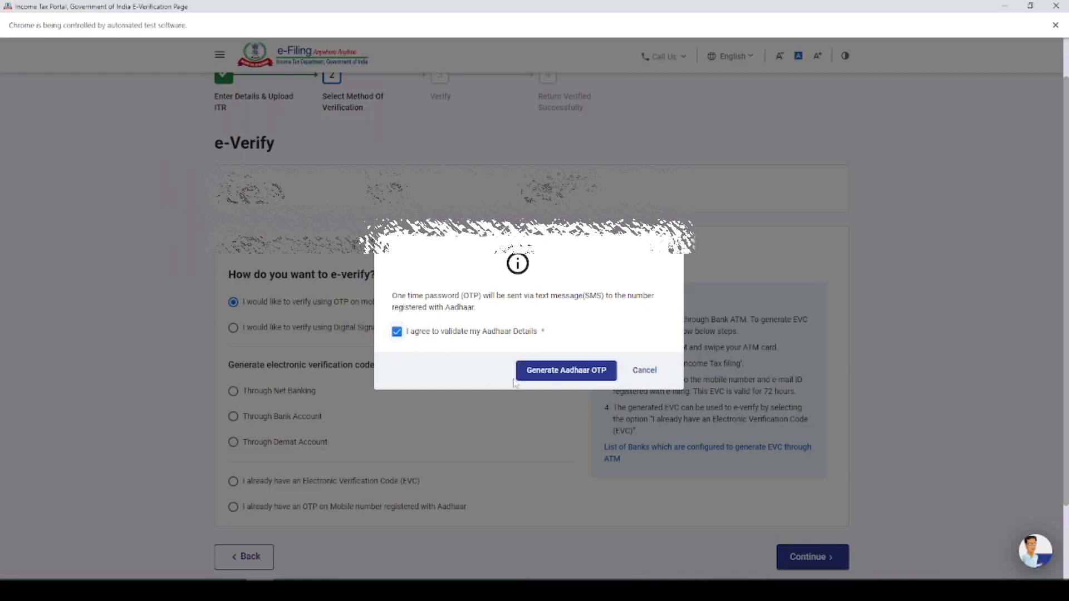
{"action": "left_click", "coordinate": [567, 372]}
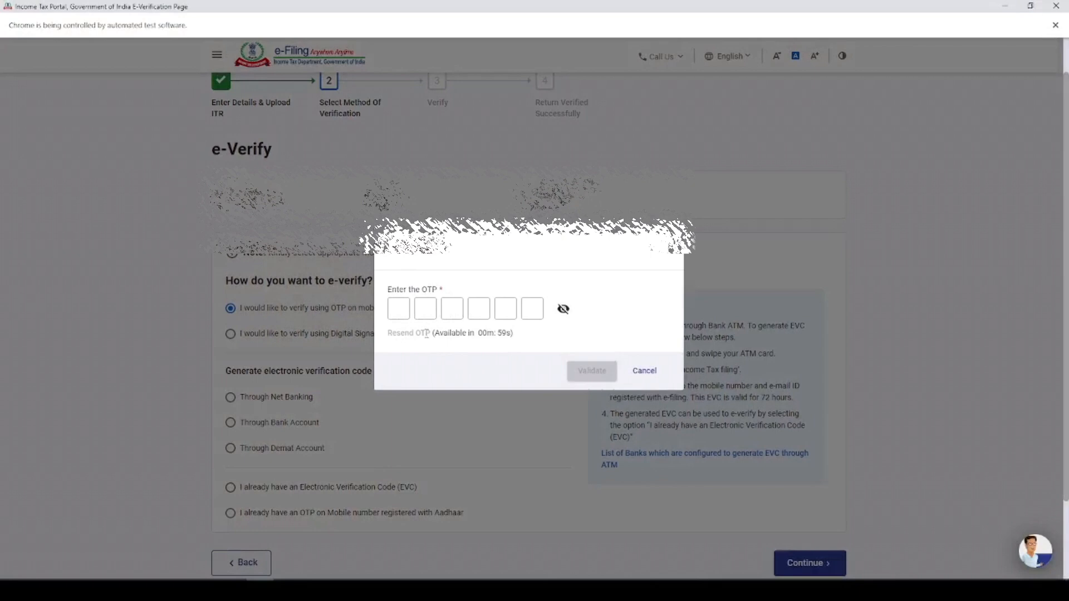
Enter the six-digit Aadhaar OTP for e-verifying the return
{"action": "left_click", "coordinate": [402, 308]}
{"action": "type", "text": "•••••"}
{"action": "type", "text": "•"}
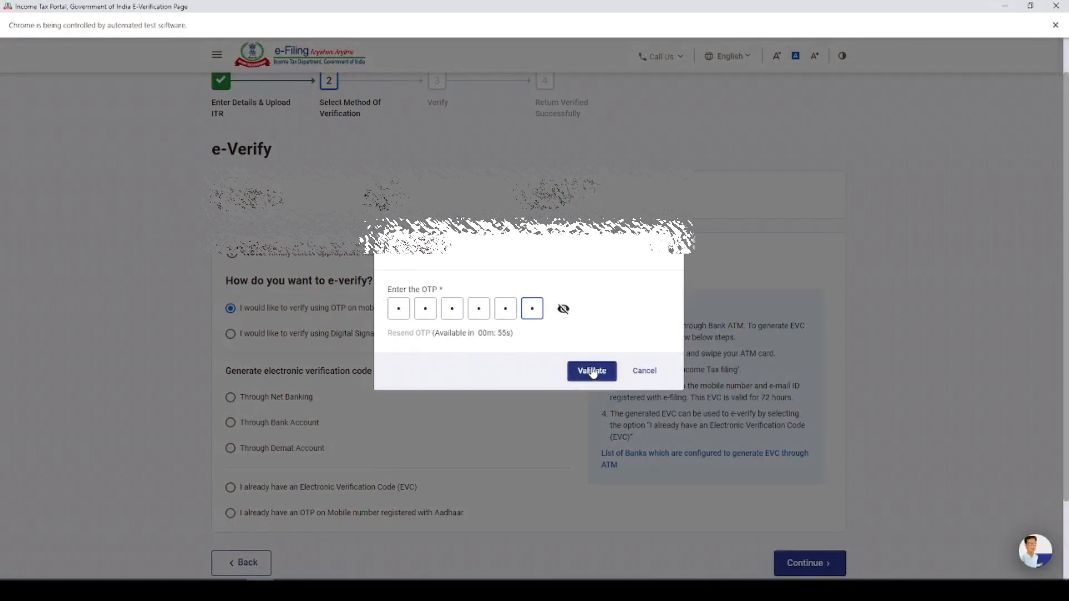